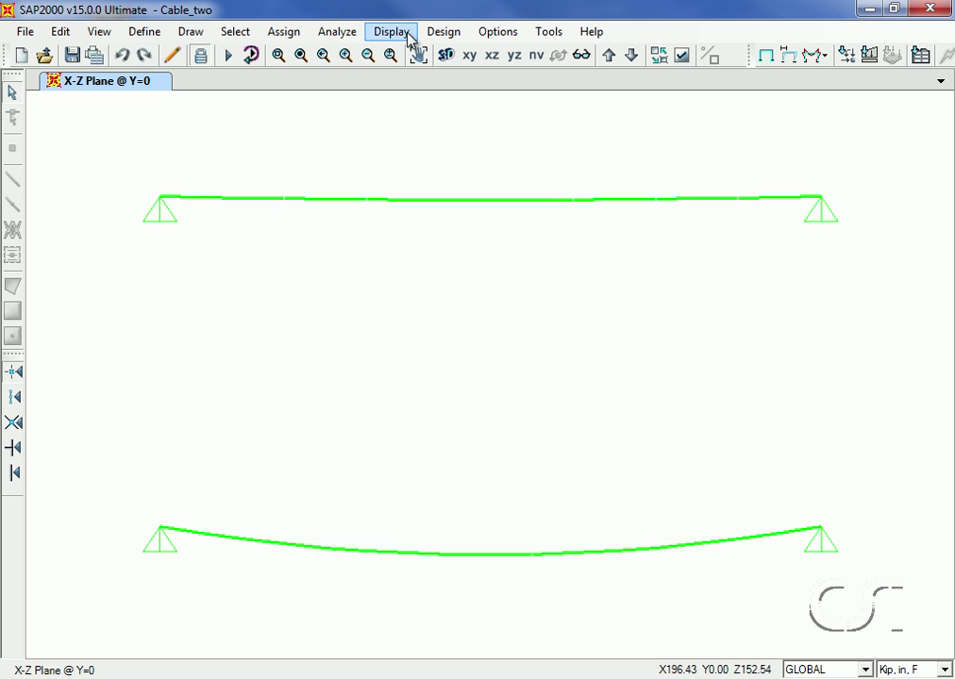
Plot the axial force diagram for the DEAD case on the frames and cables.
left_click(408, 35)
mouse_move(438, 183)
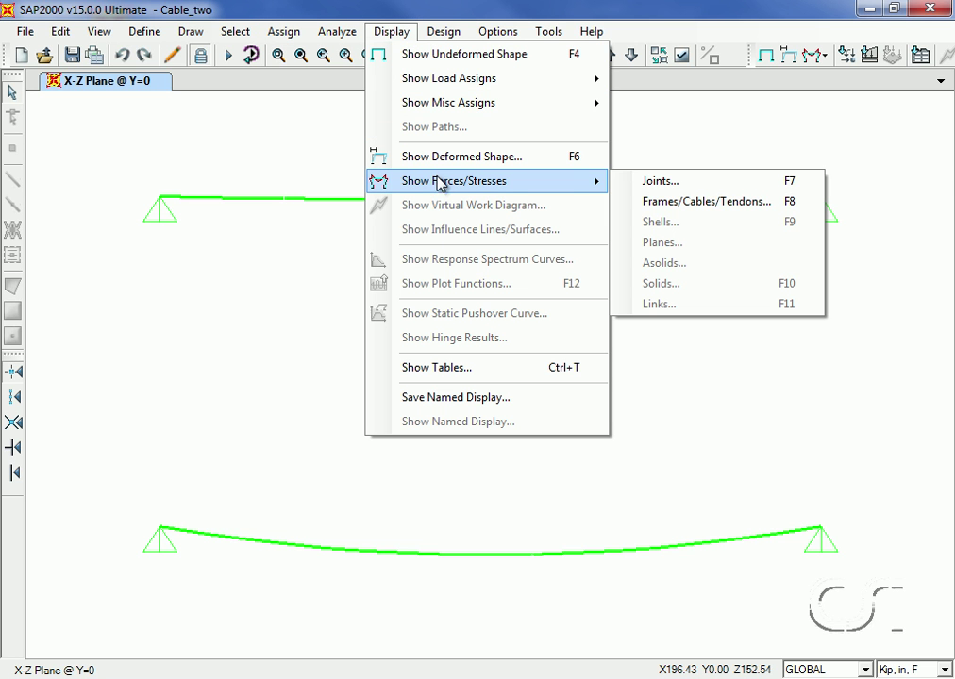
left_click(719, 204)
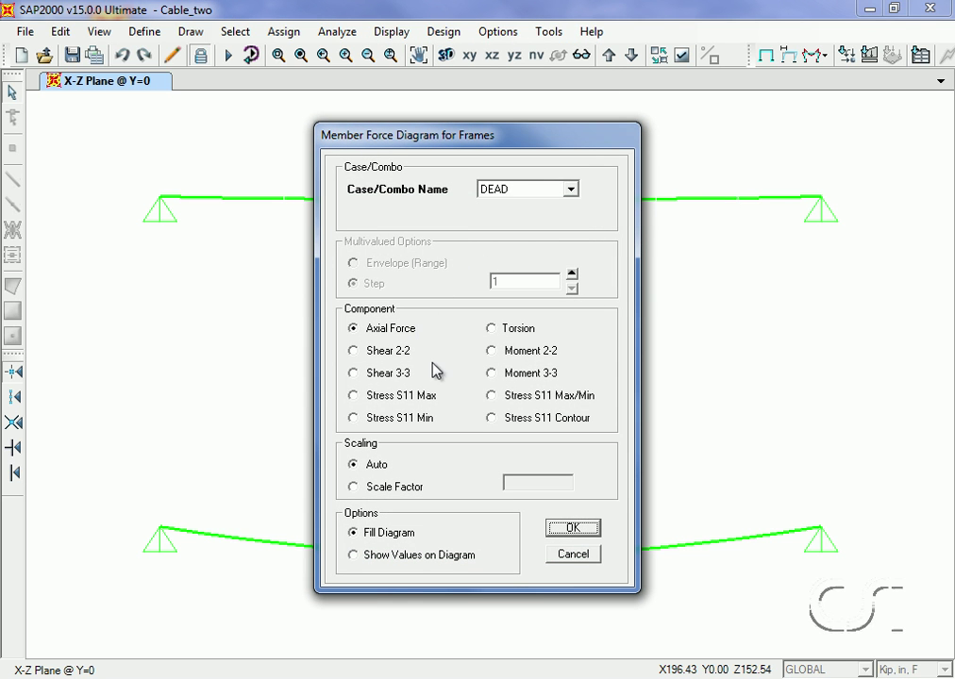
left_click(572, 528)
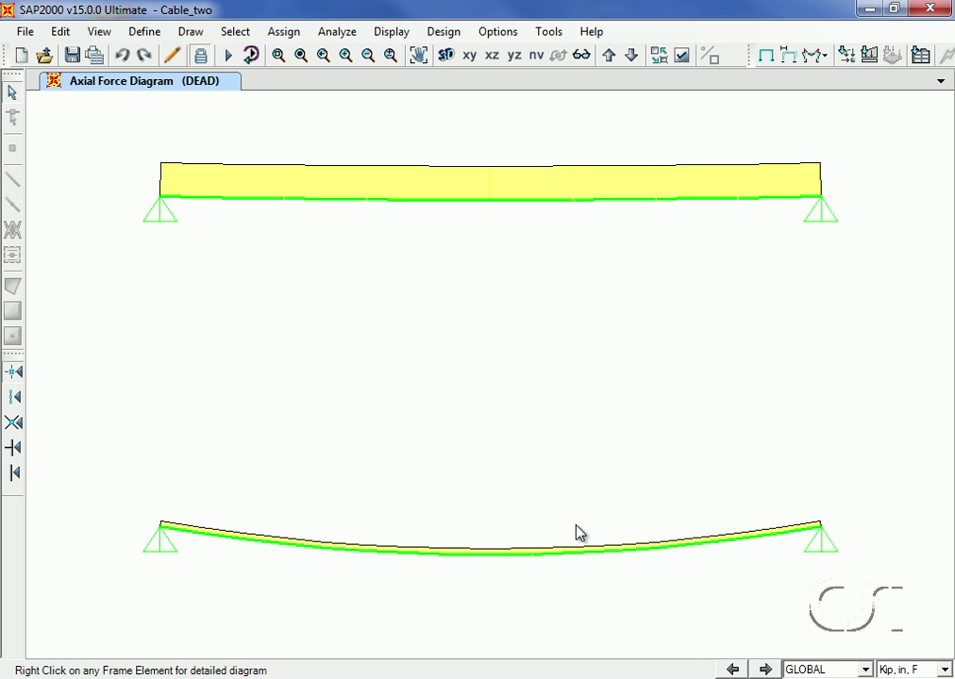
Check the detailed axial tension diagrams of the top cable 1 and lower cable 3.
right_click(453, 201)
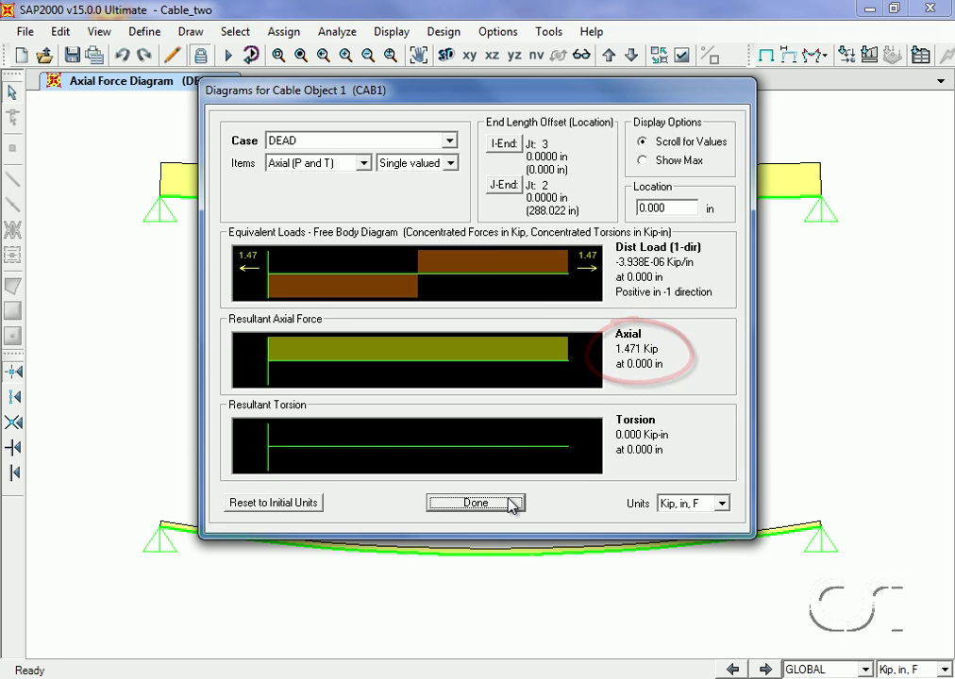
left_click(476, 502)
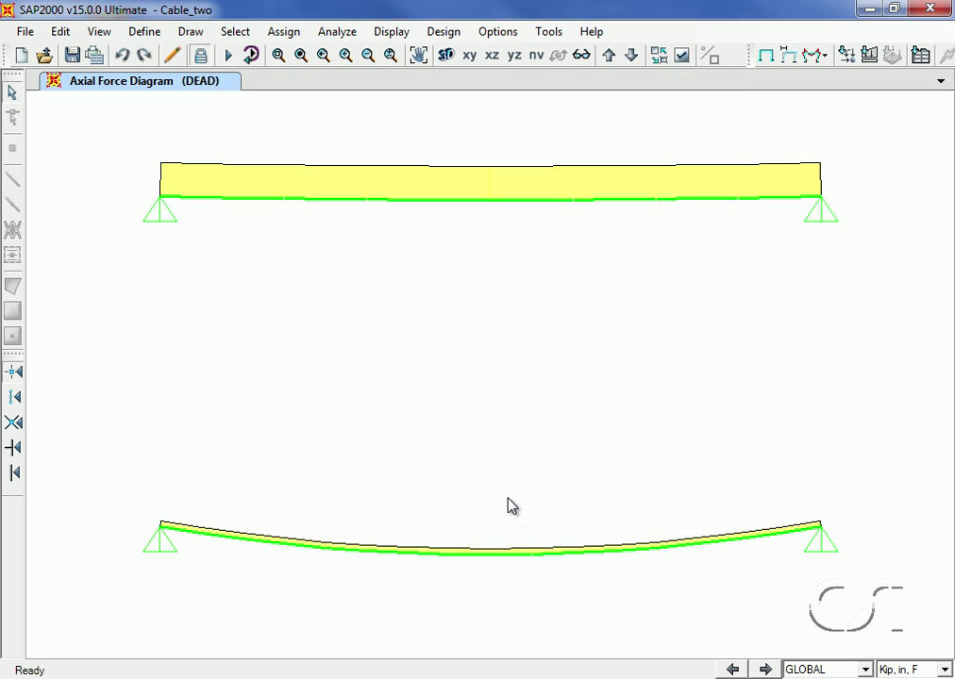
right_click(495, 563)
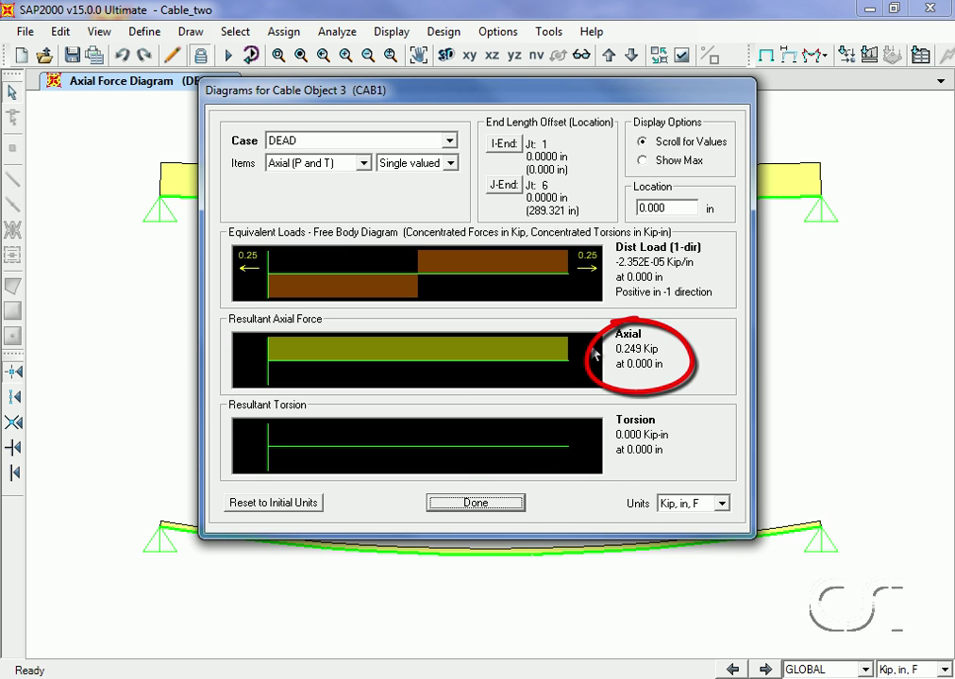
left_click(474, 506)
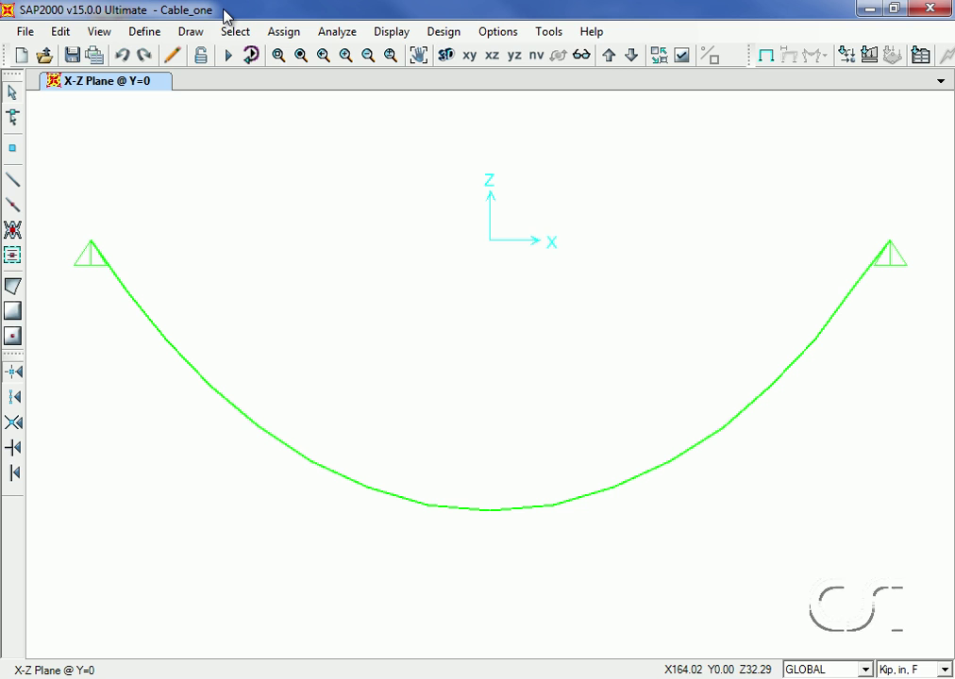
Select the sagging cable and open its Edit Cable Geometry dialog.
left_click(367, 493)
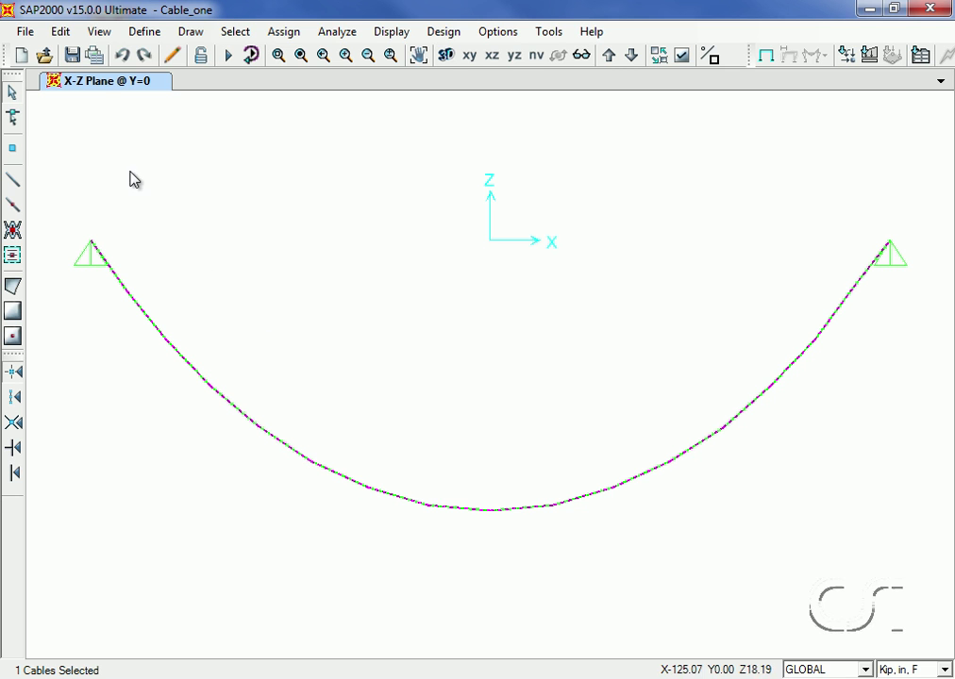
left_click(59, 32)
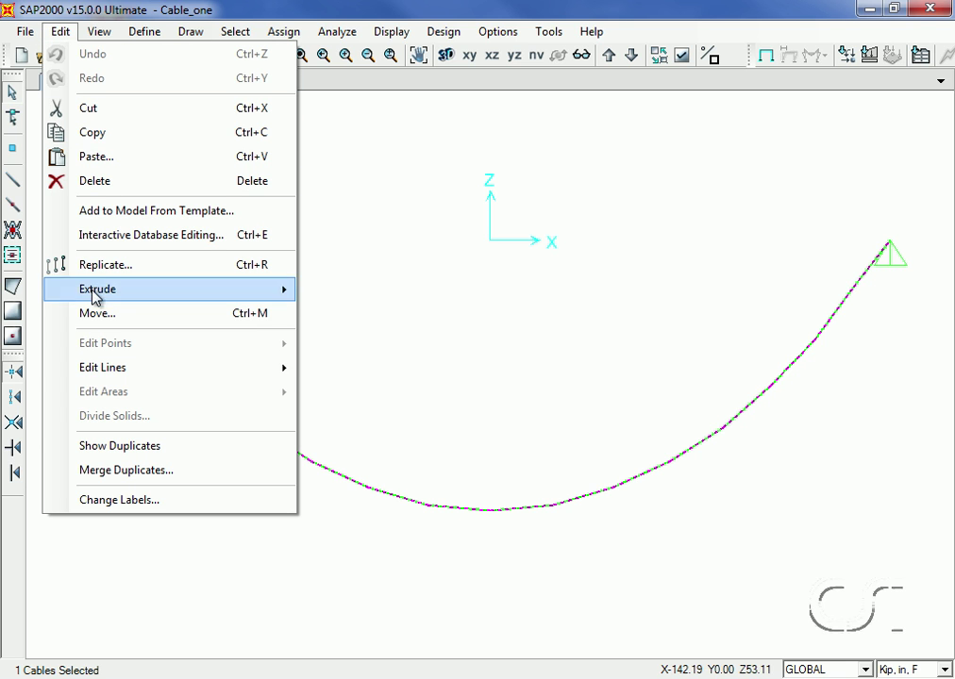
mouse_move(159, 370)
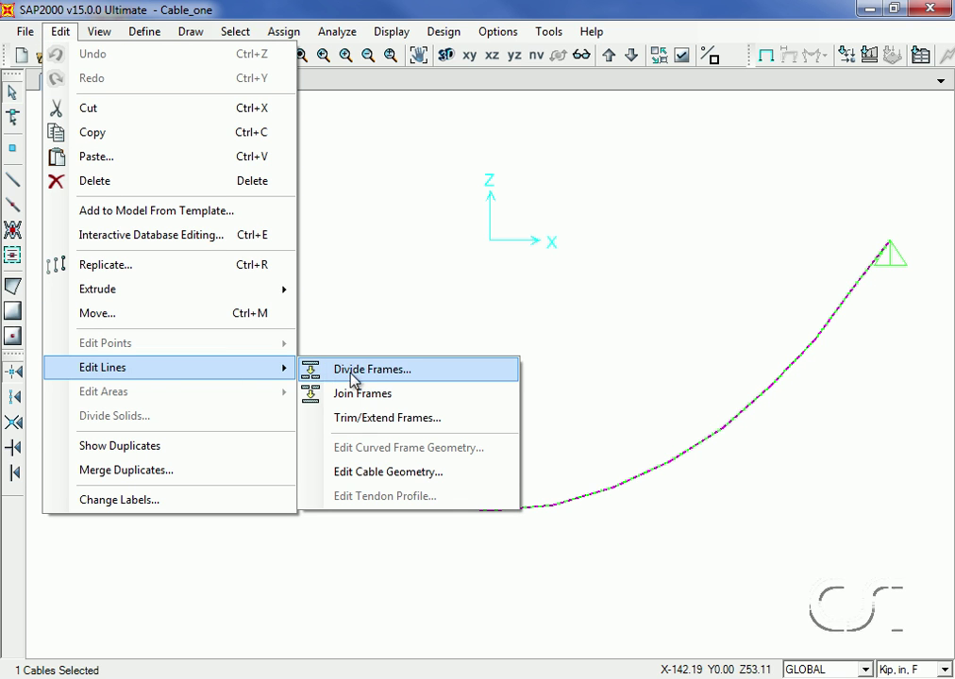
left_click(380, 472)
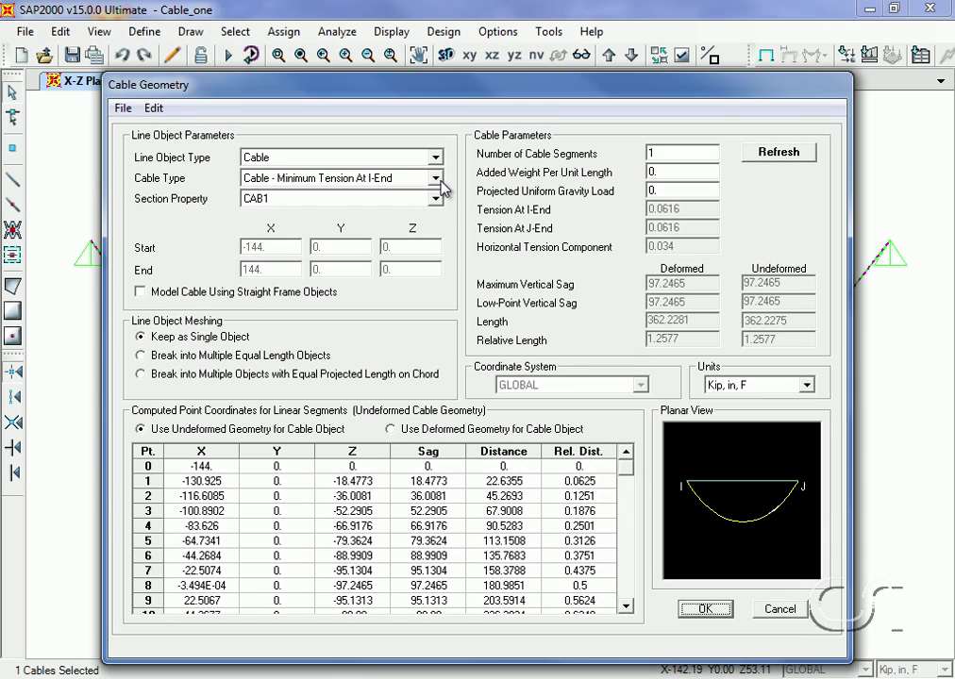
left_click(435, 179)
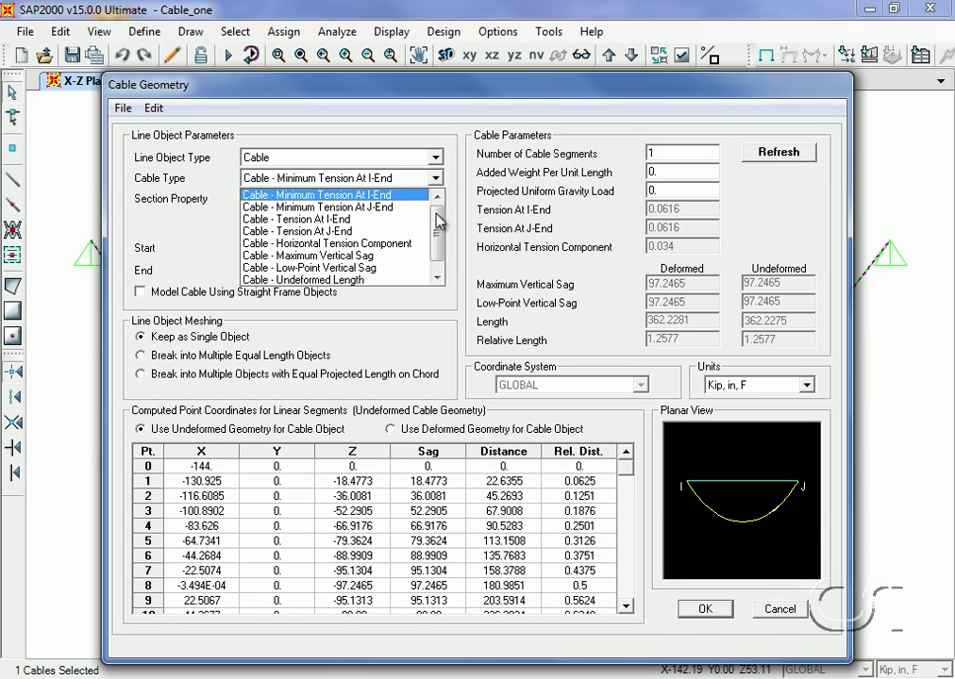
scroll(440, 209, "down", 1)
scroll(440, 210, "up", 1)
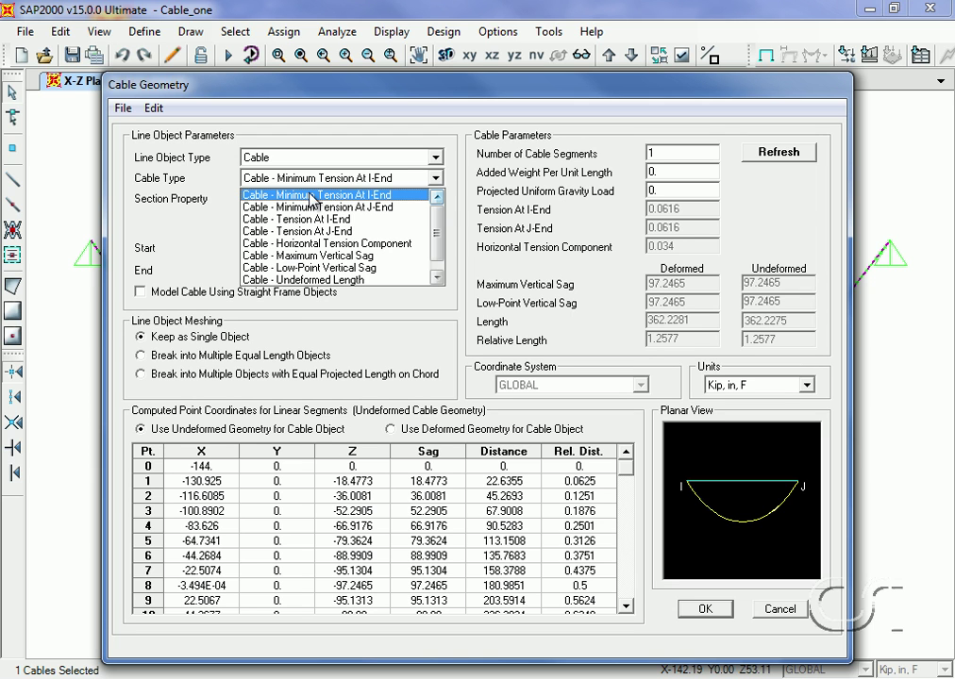
left_click(388, 197)
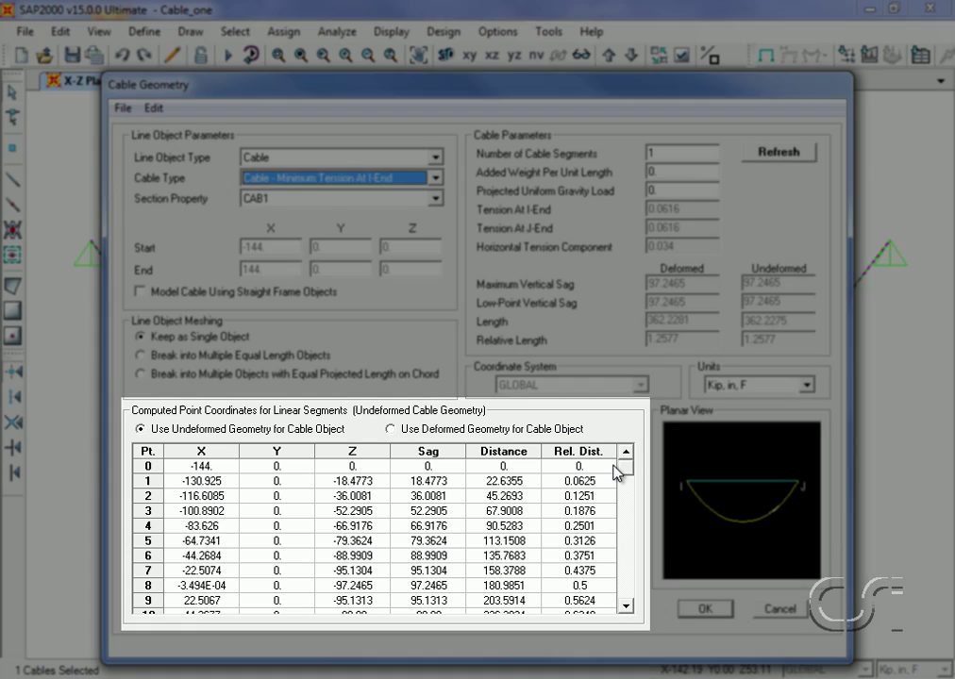
scroll(628, 505, "down", 1)
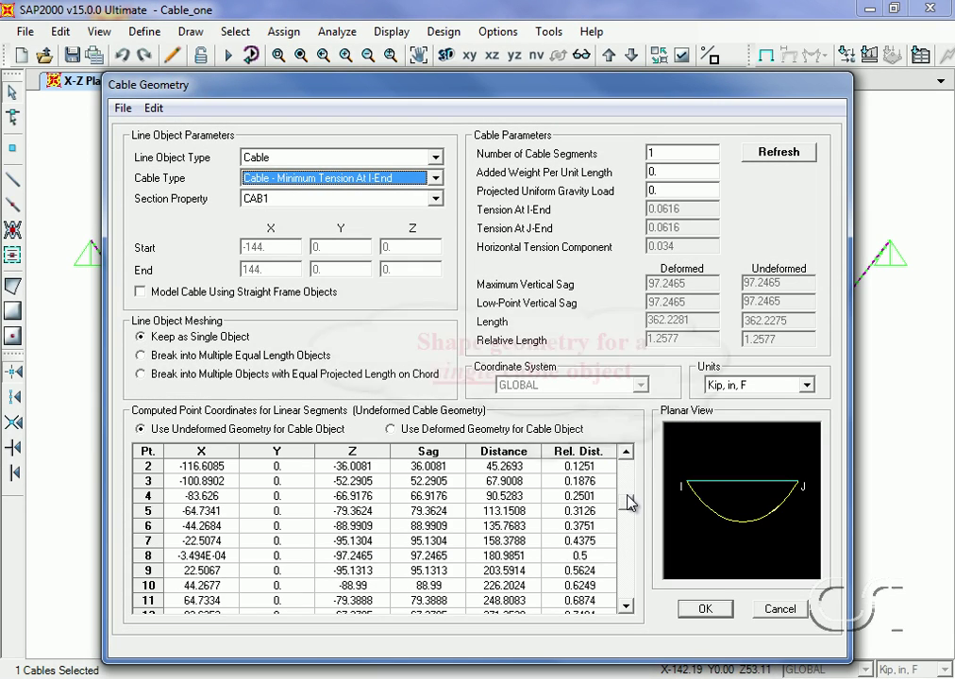
left_click_drag(630, 530, 631, 580)
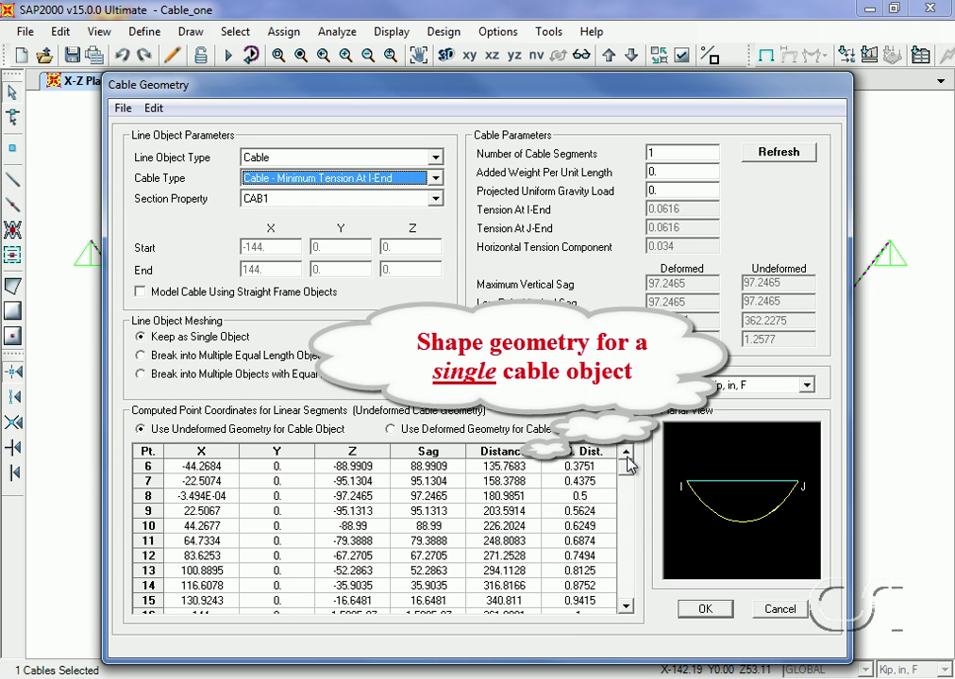
scroll(627, 458, "up", 2)
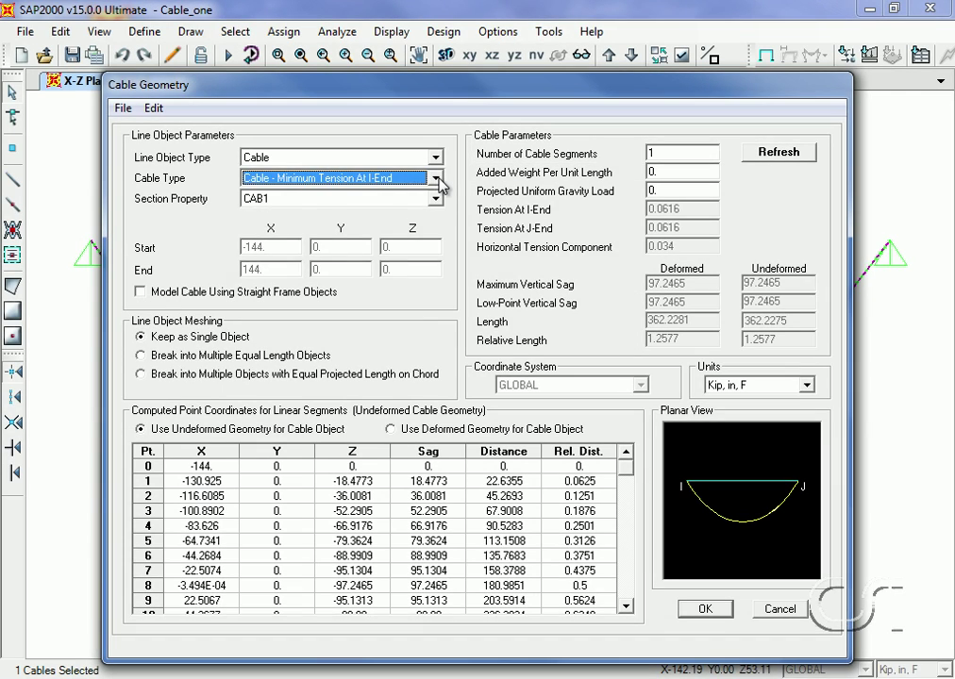
Set the cable type to Tension At I-End with 0.1 tension and refresh the shape.
left_click(437, 178)
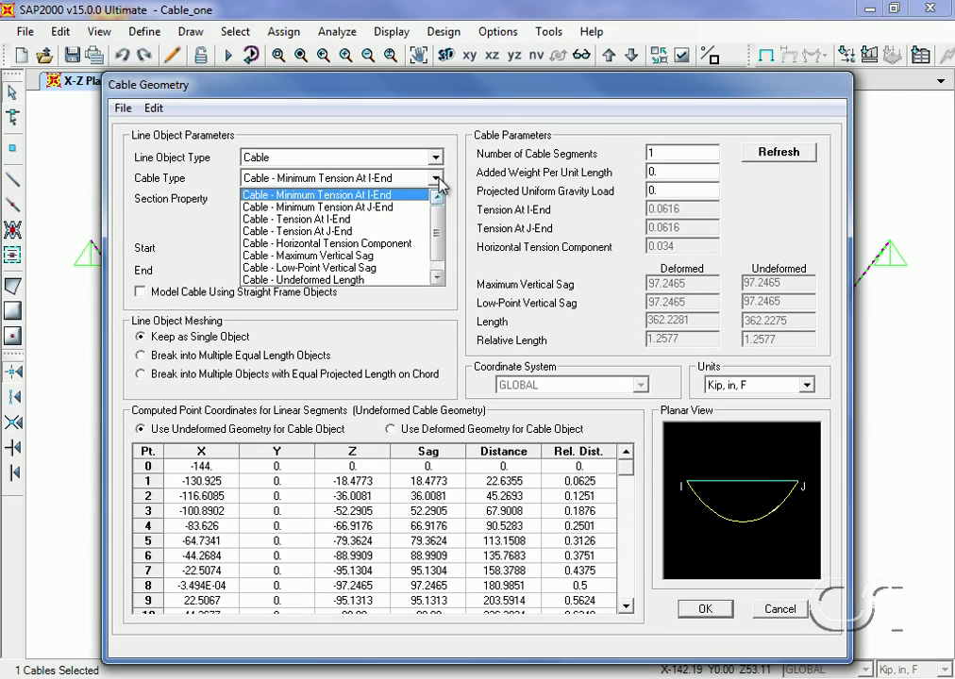
left_click(311, 207)
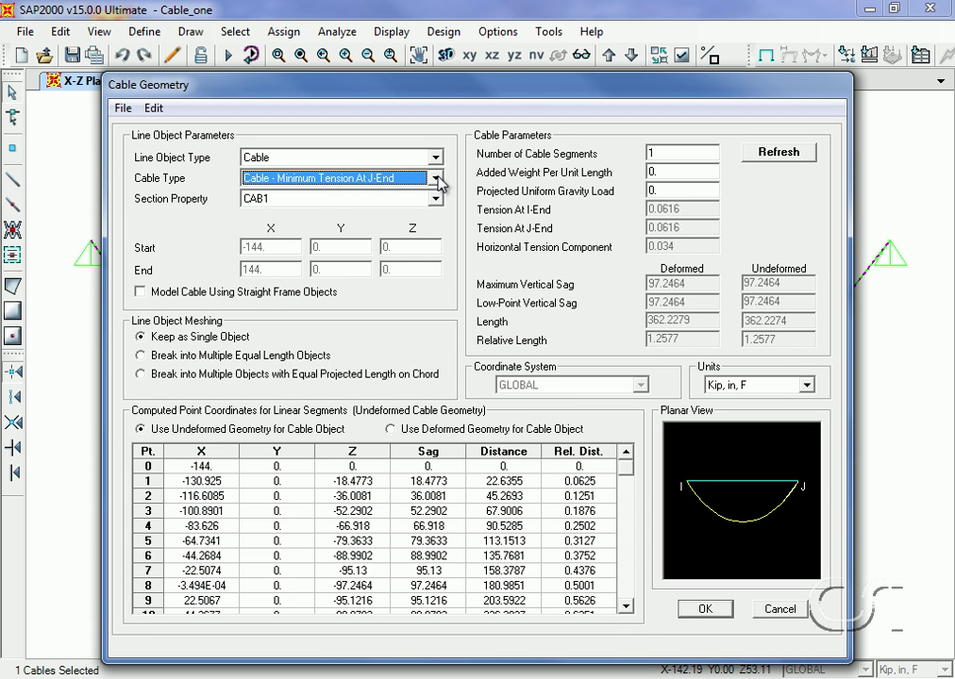
left_click(437, 178)
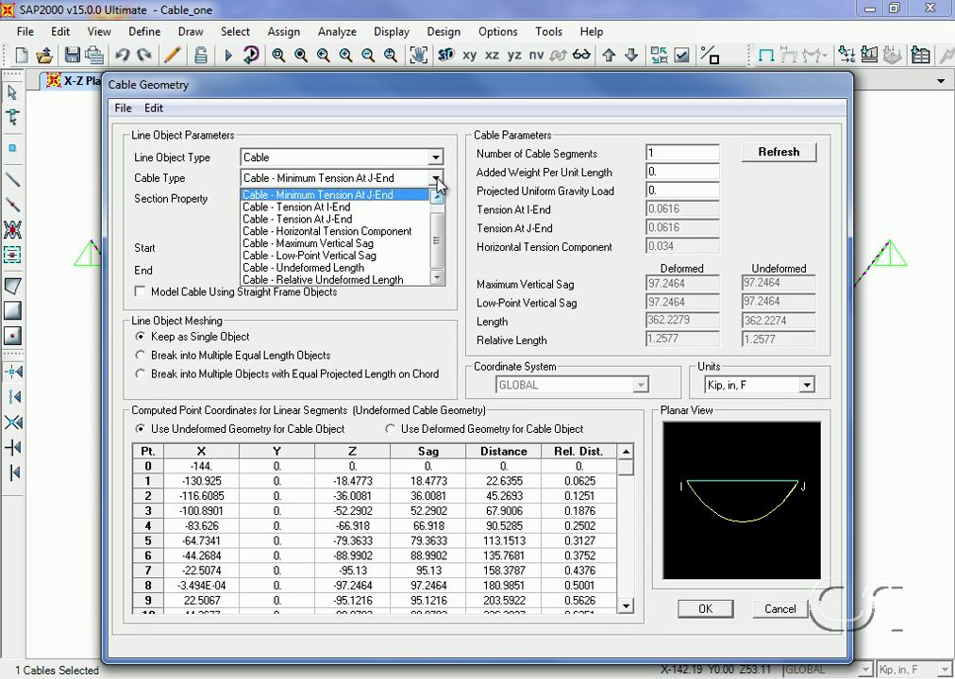
left_click(343, 207)
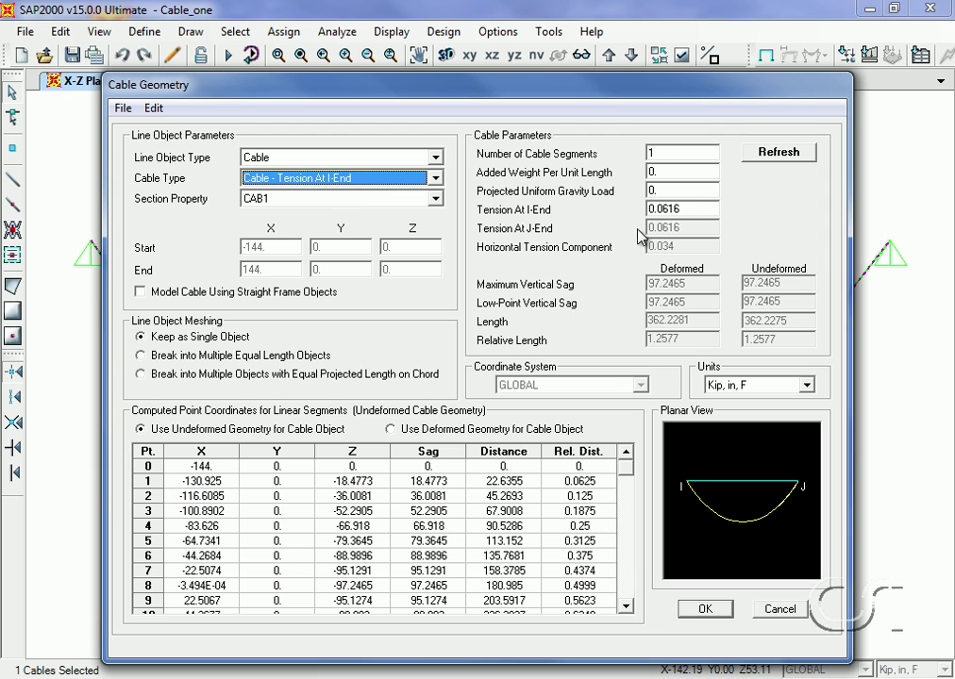
double_click(688, 209)
left_click_drag(688, 209, 654, 209)
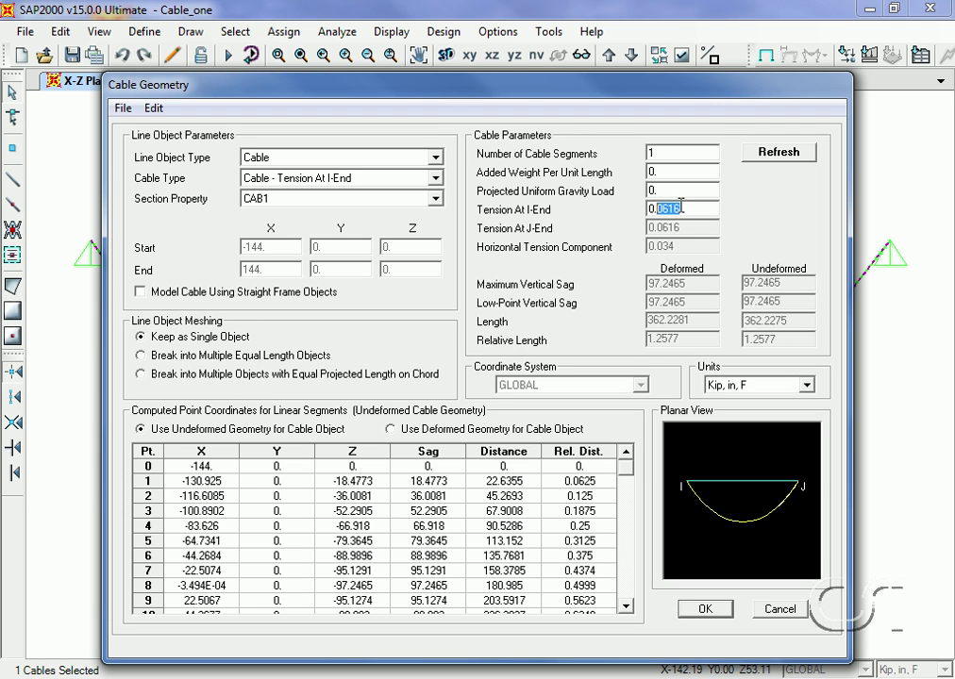
type("1")
left_click(780, 156)
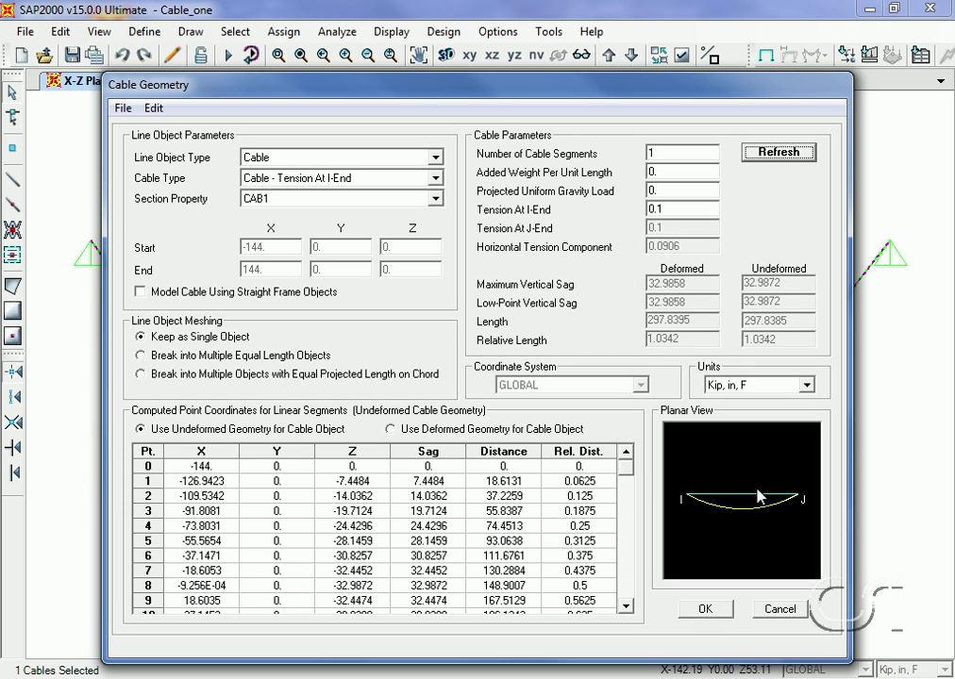
Switch the cable type to Horizontal Tension Component 0.05 and refresh the shape.
left_click(436, 179)
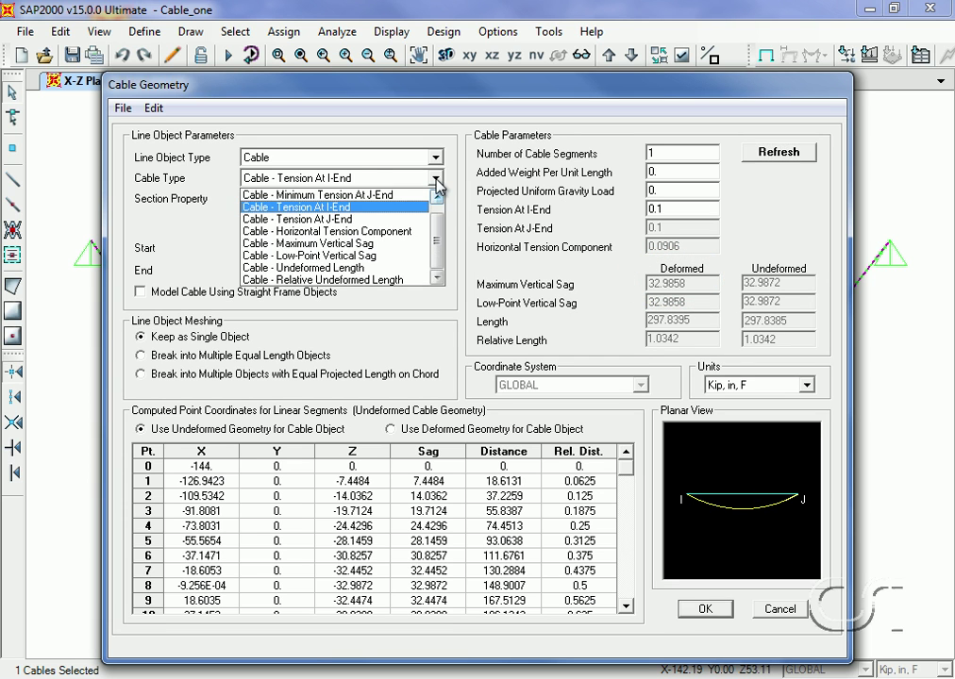
left_click(344, 221)
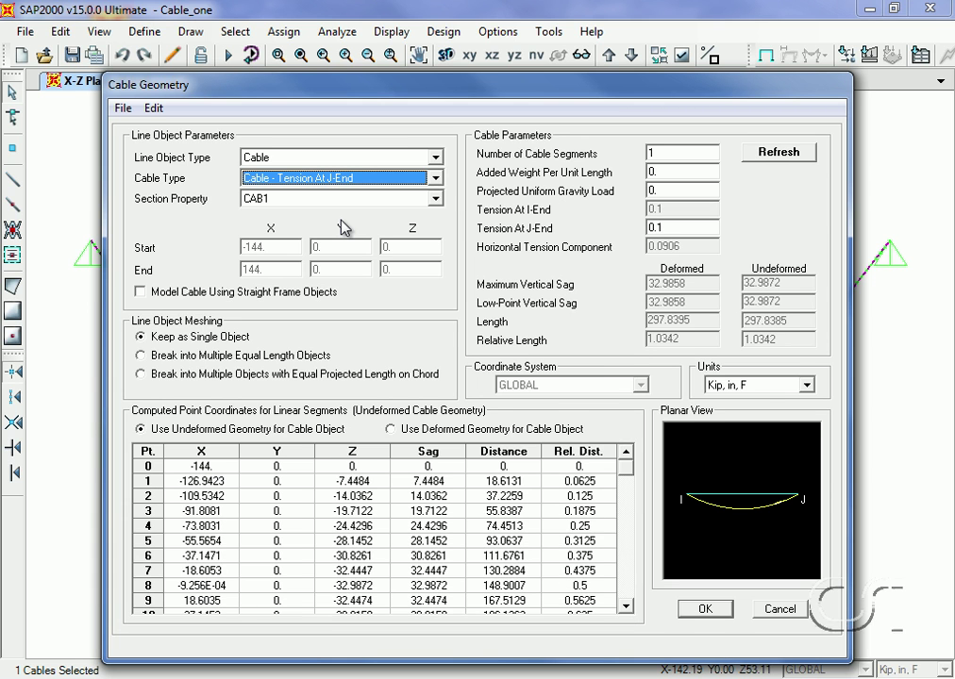
left_click(435, 178)
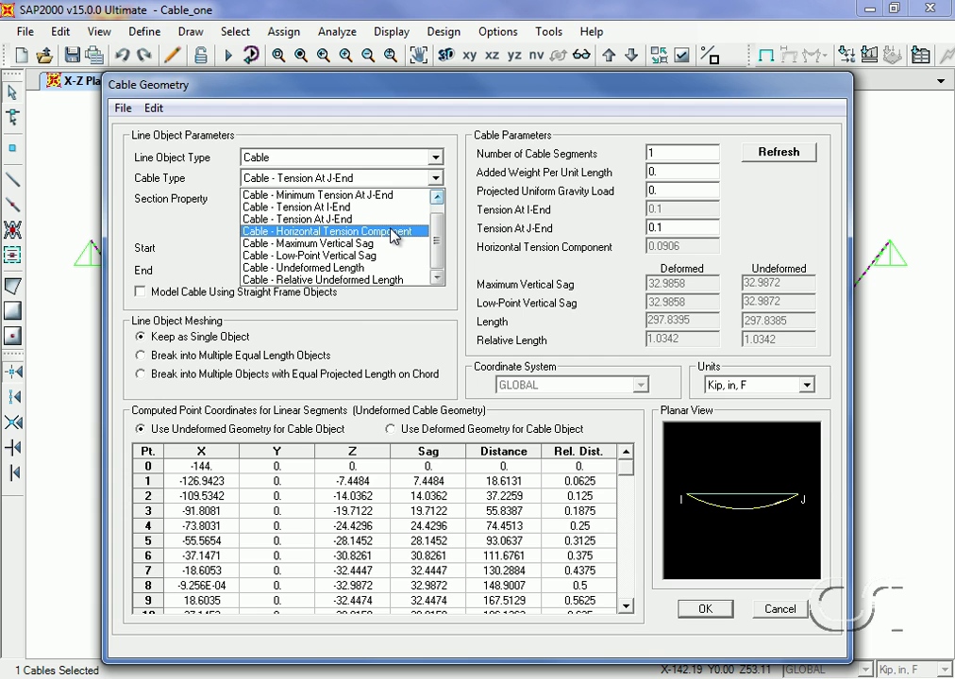
left_click(394, 232)
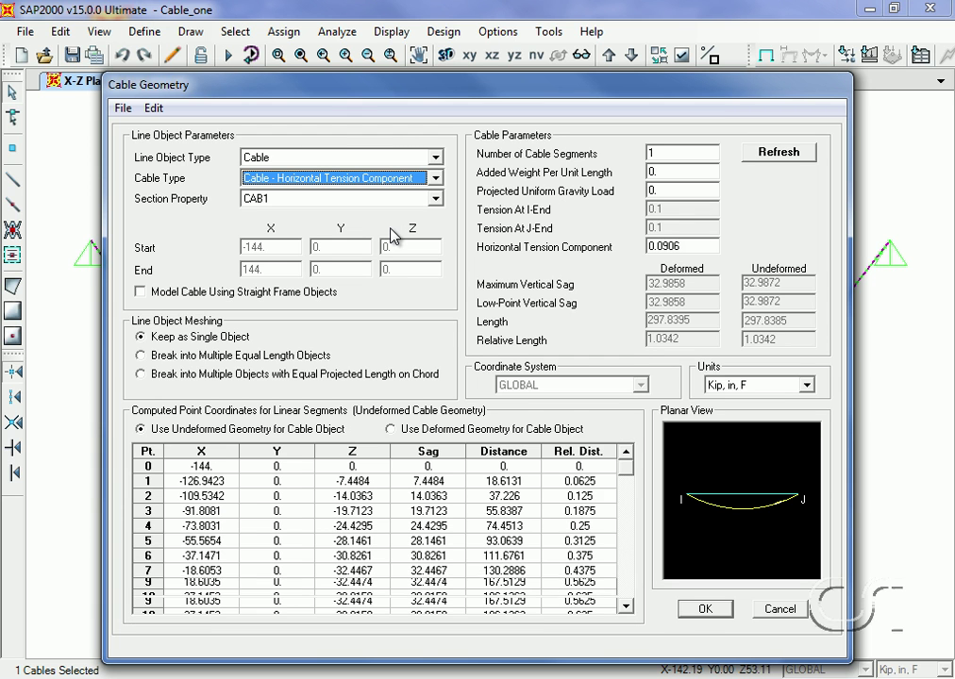
double_click(691, 248)
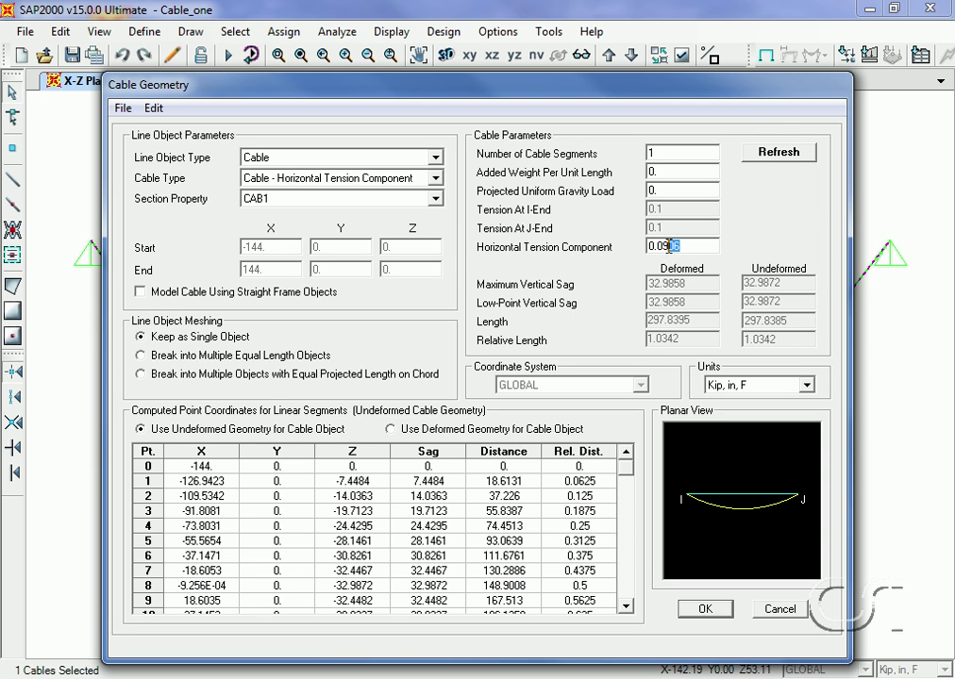
left_click_drag(662, 248, 687, 242)
type("5")
left_click(782, 154)
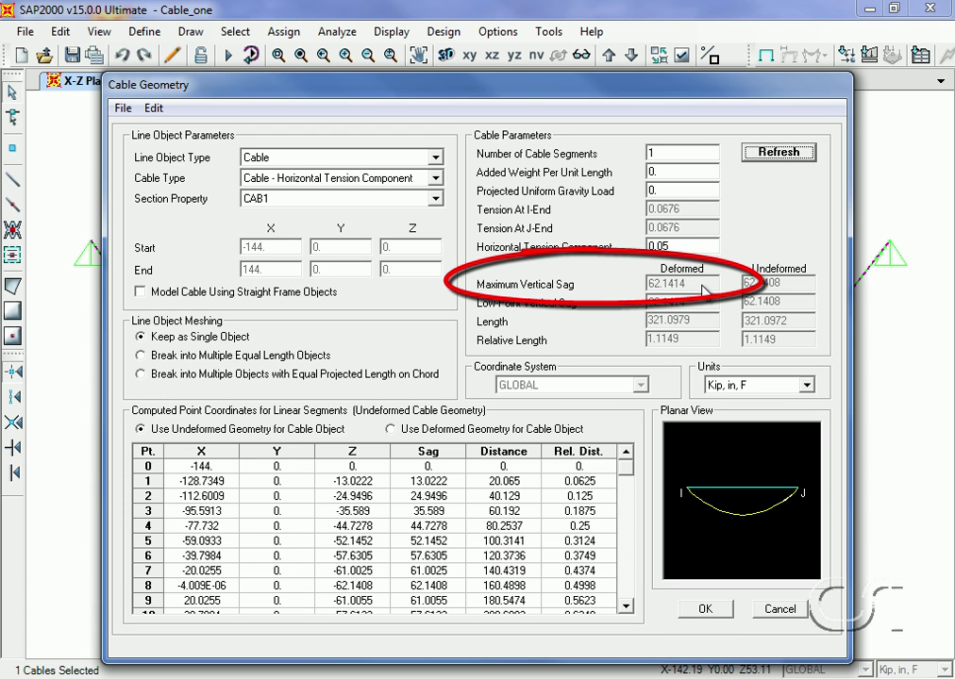
Set the cable type to Maximum Vertical Sag of 12 and refresh the shape.
left_click(434, 179)
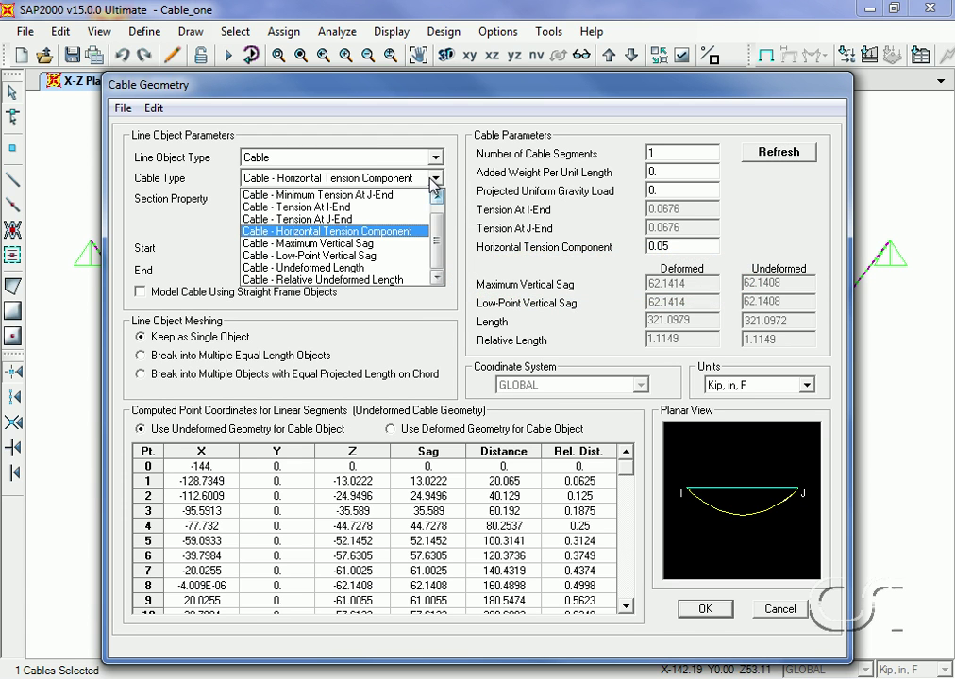
left_click(384, 244)
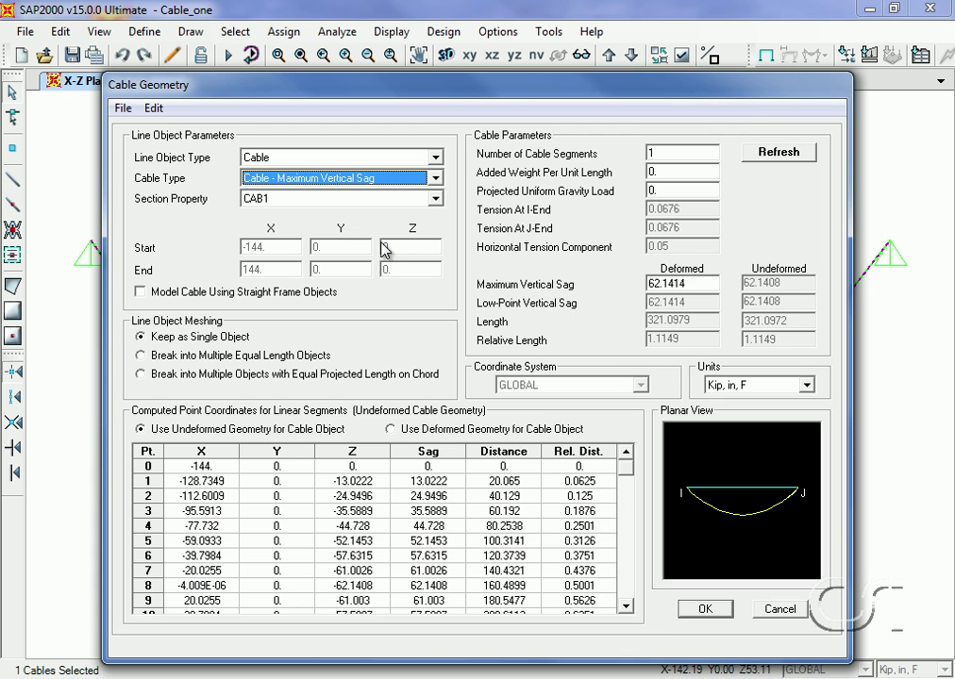
double_click(696, 284)
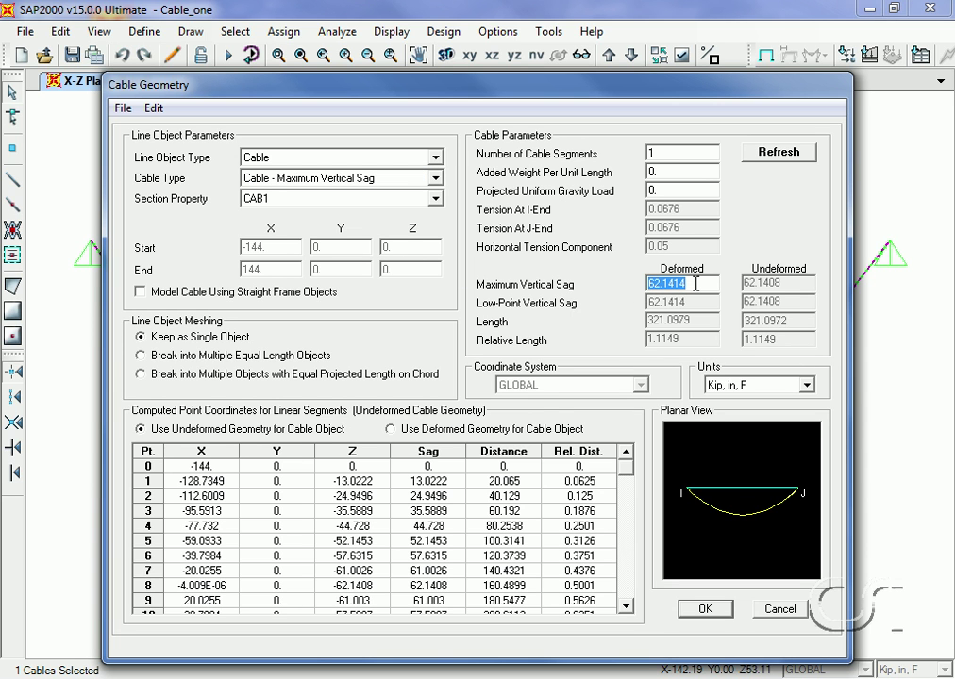
type("12")
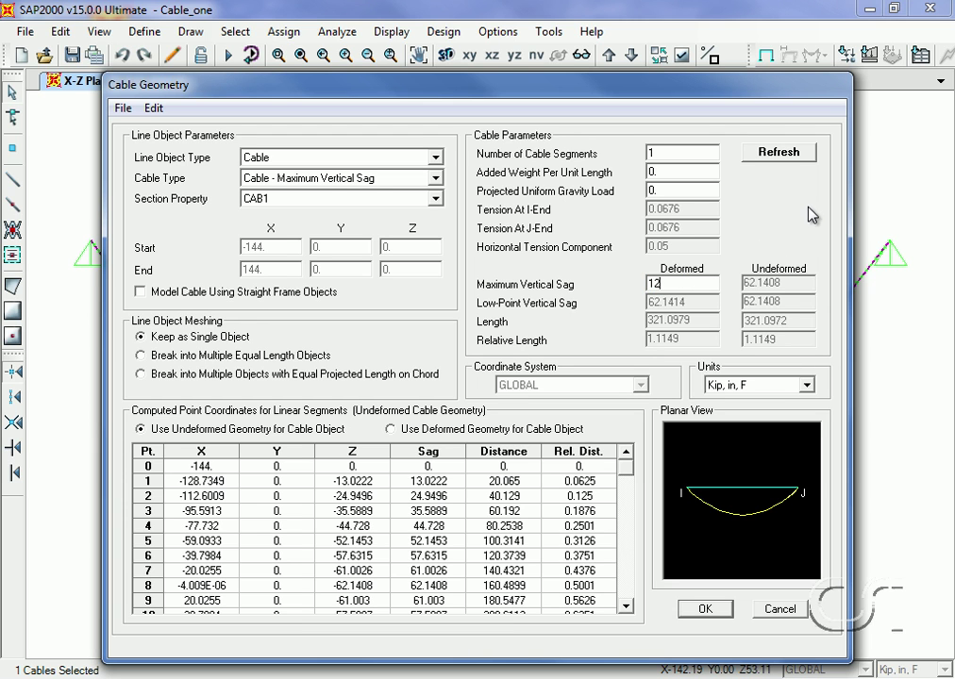
left_click(801, 155)
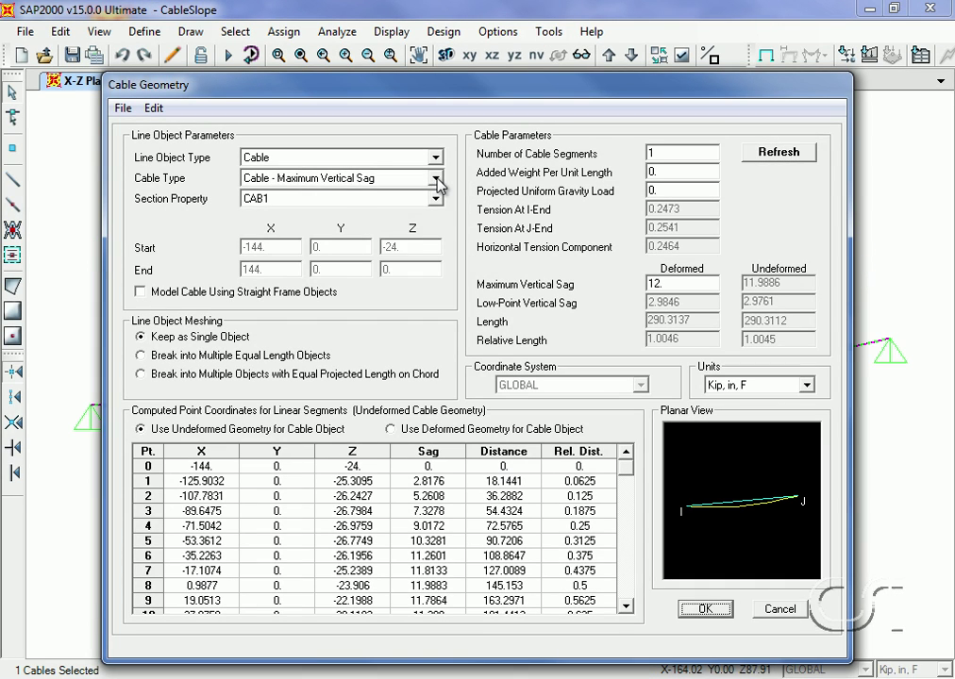
Set the cable type to Low-Point Vertical Sag 12, refresh, and accept the geometry.
left_click(436, 179)
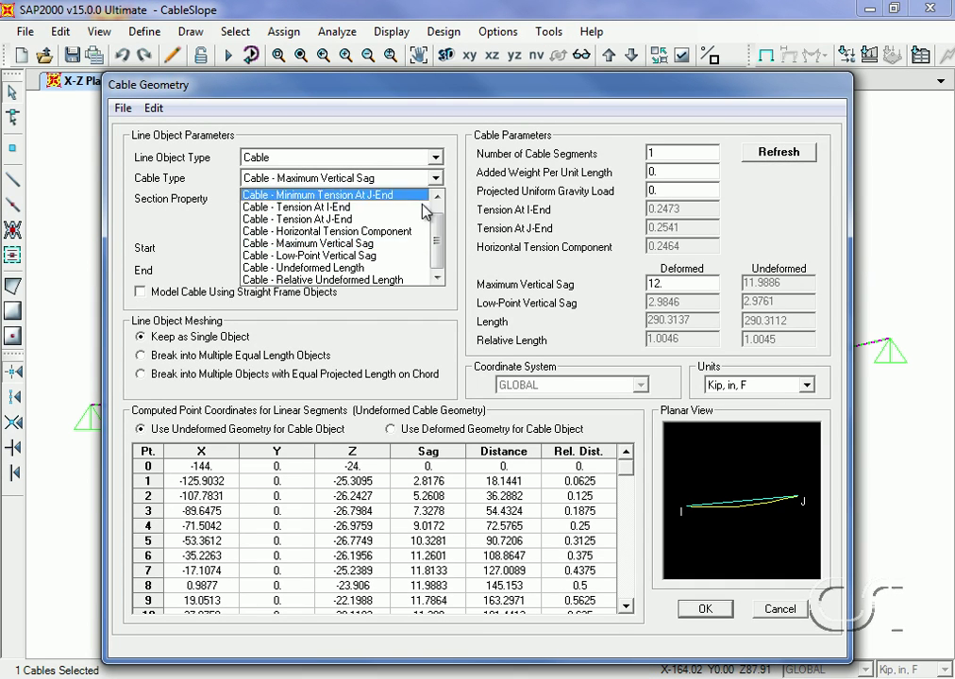
left_click(344, 256)
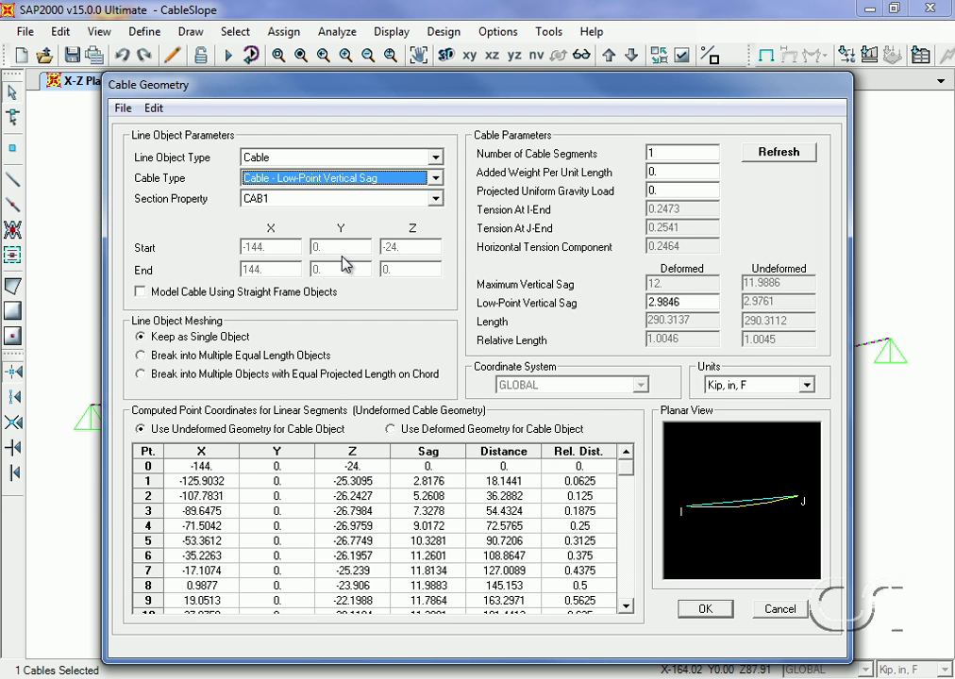
double_click(691, 302)
type("12")
left_click(783, 152)
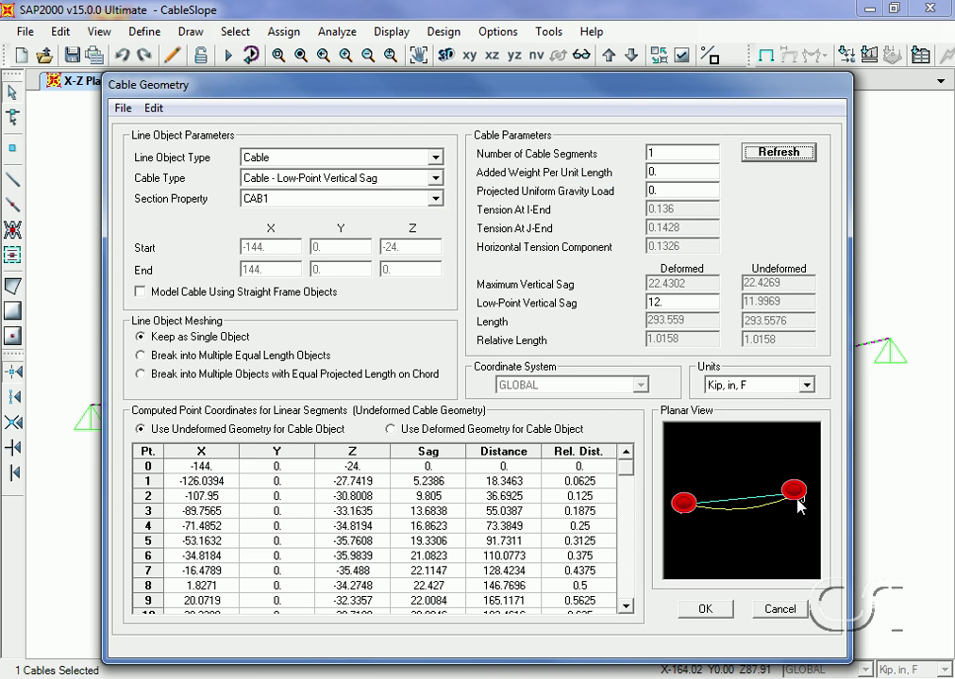
left_click(712, 608)
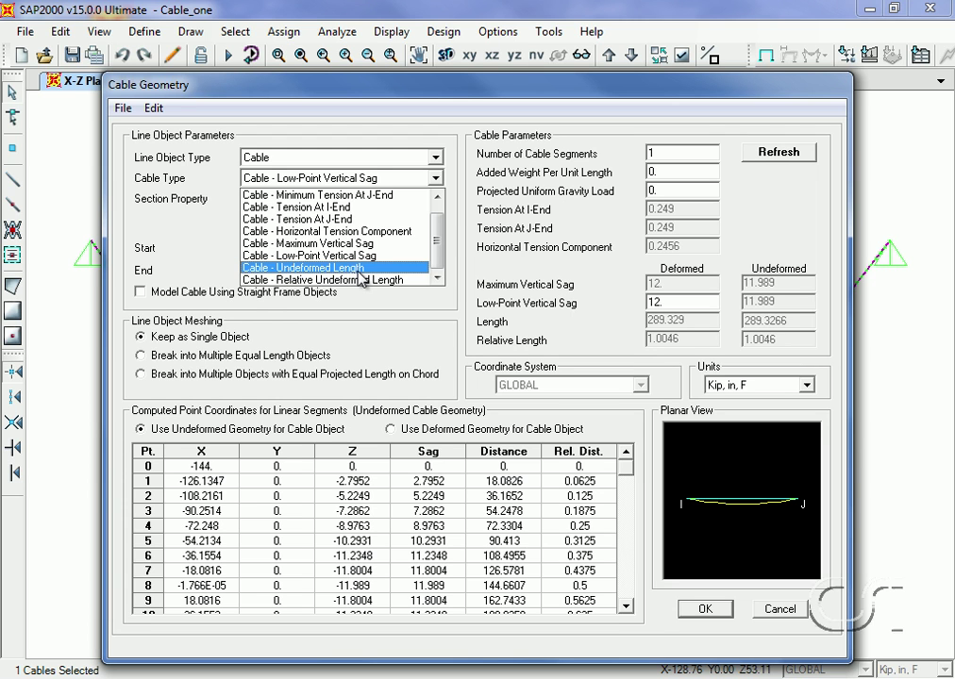
Set the cable type to Undeformed Length 288 and refresh the tensions and shape.
left_click(359, 270)
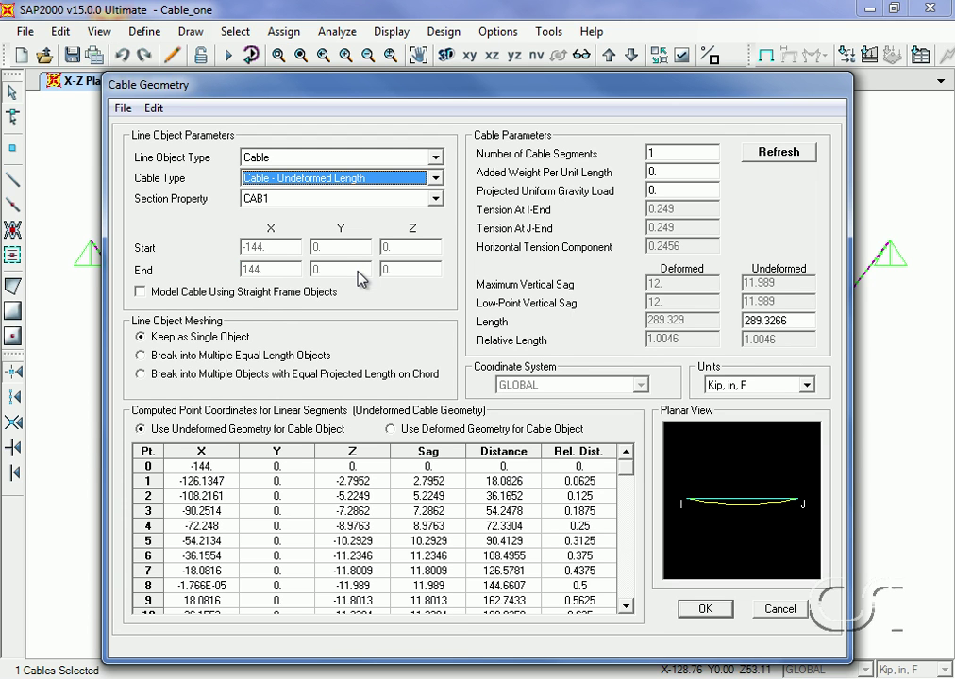
double_click(805, 322)
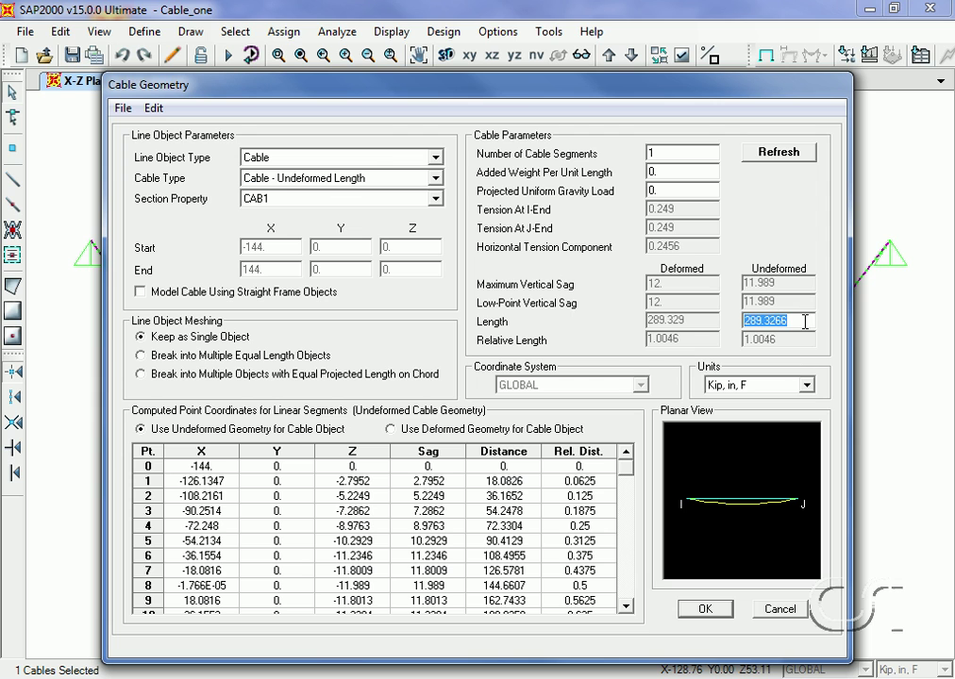
type("288")
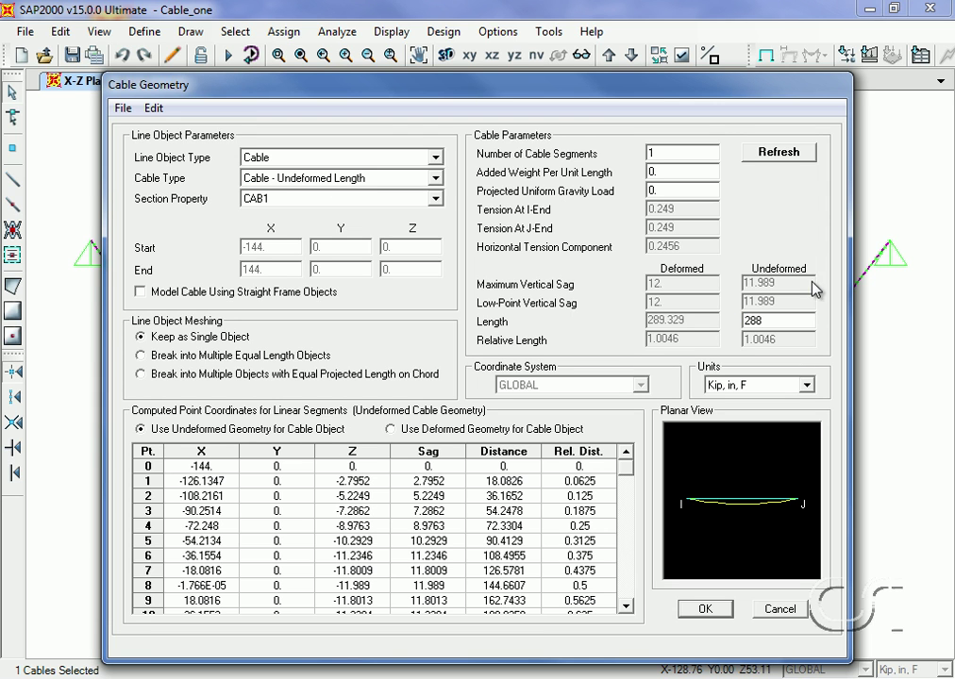
left_click(788, 153)
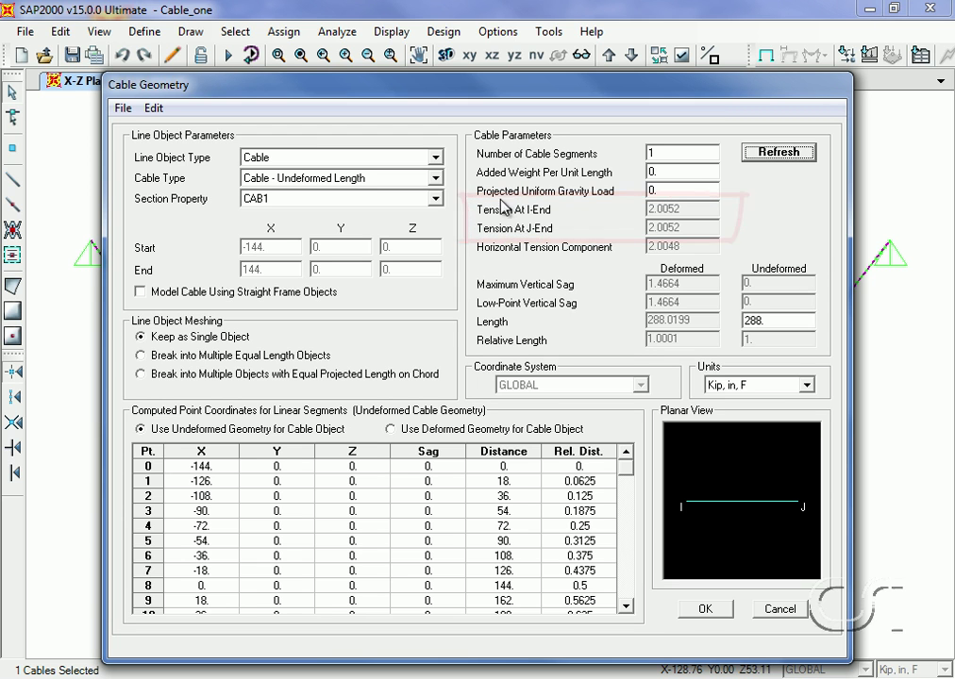
Change the cable type to Relative Undeformed Length and enter 1.001.
left_click(436, 179)
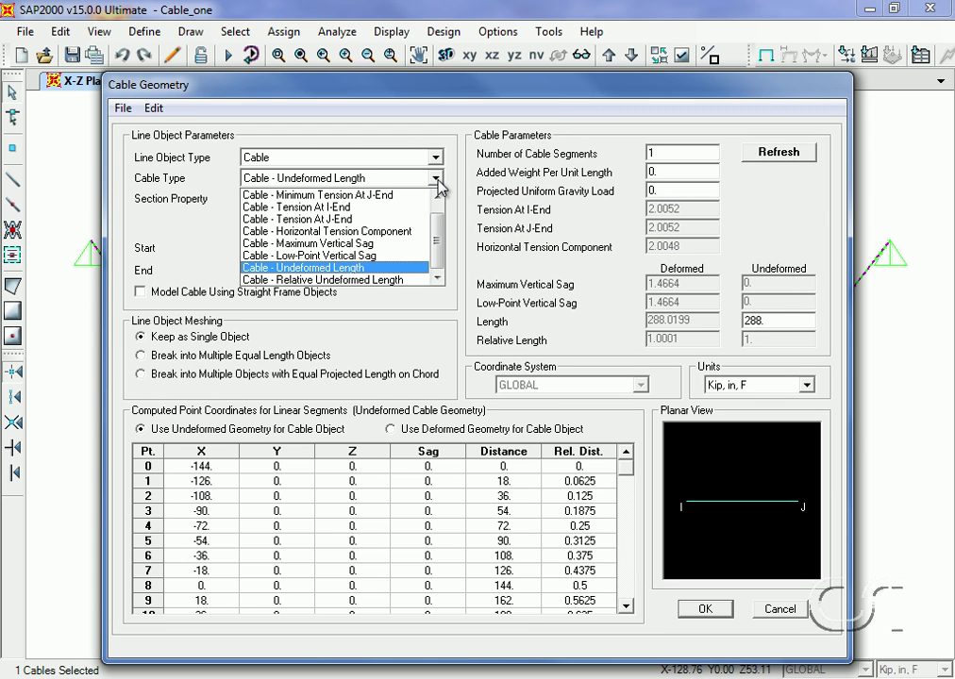
left_click(368, 281)
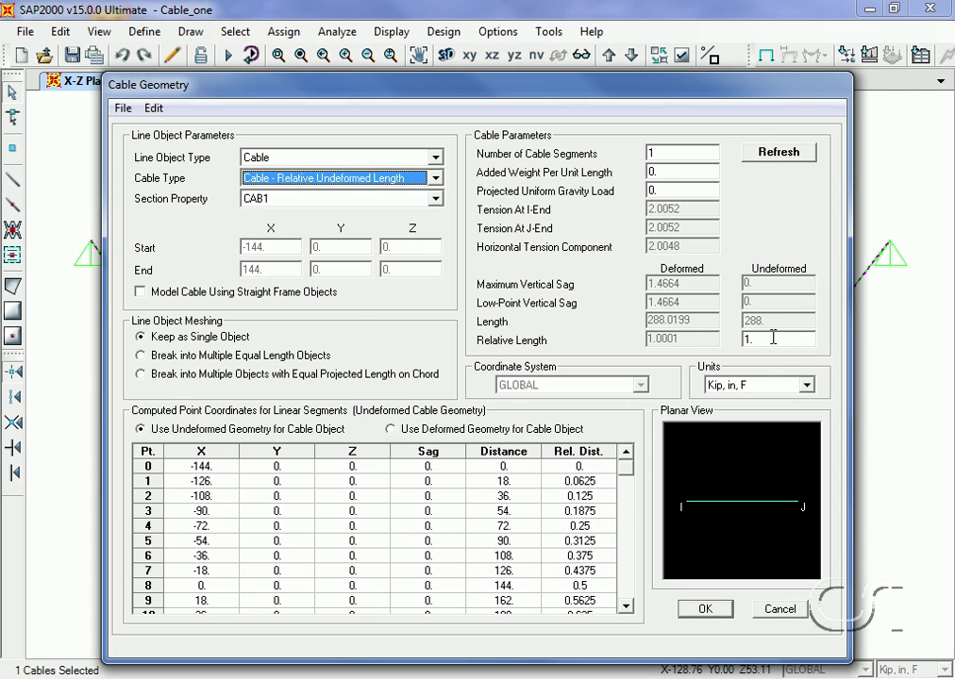
double_click(773, 338)
type("1.")
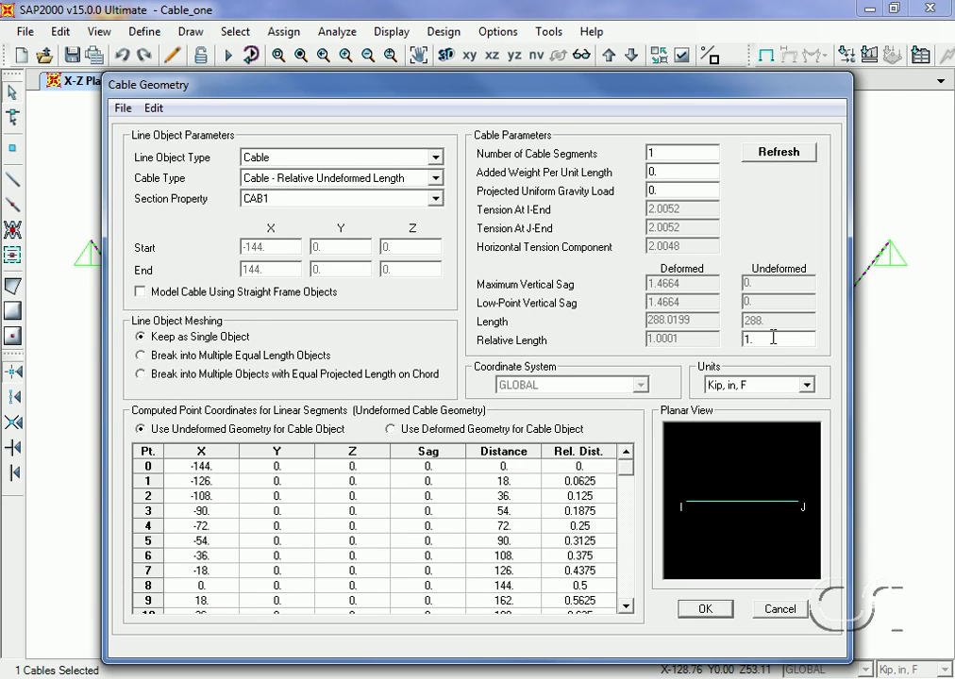
type("001")
Refresh the cable geometry for the 1.001 relative length.
left_click(775, 153)
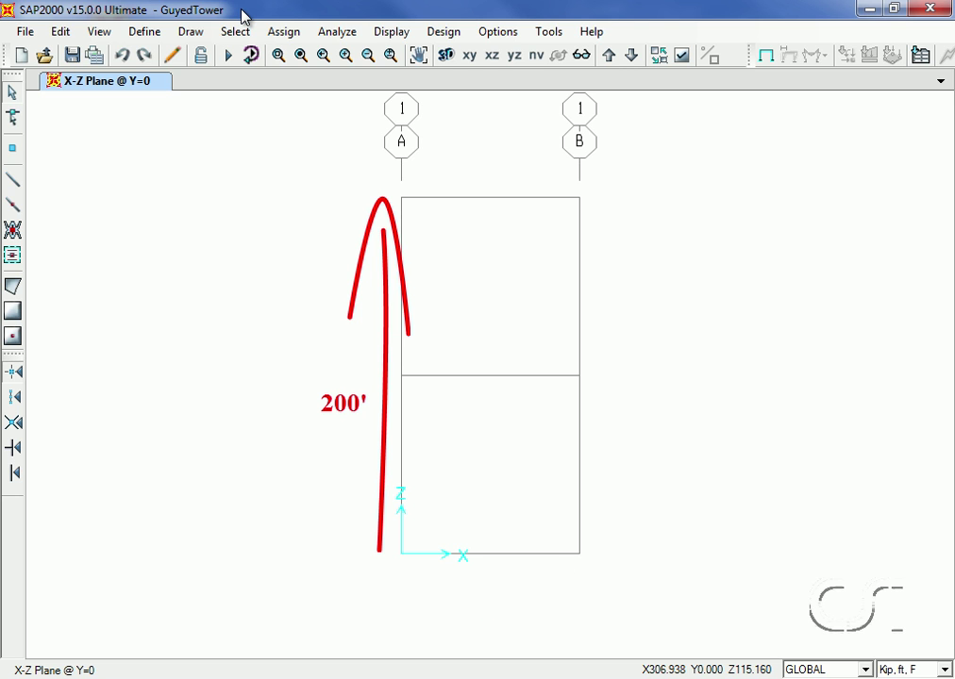
Switch to Kip, in, F units and start a new steel pipe frame section.
left_click(929, 671)
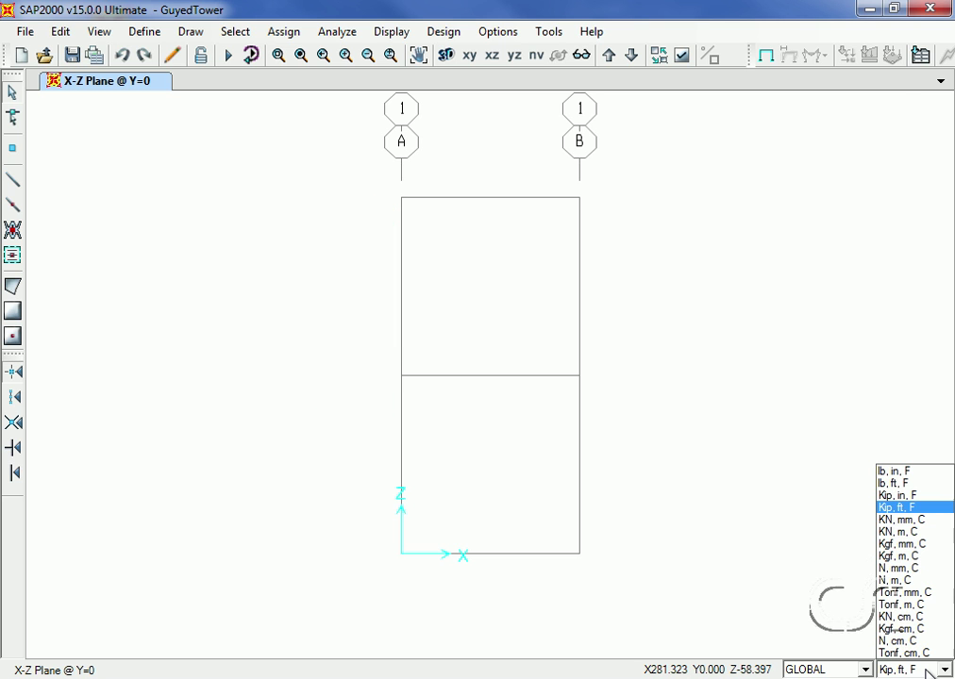
left_click(903, 497)
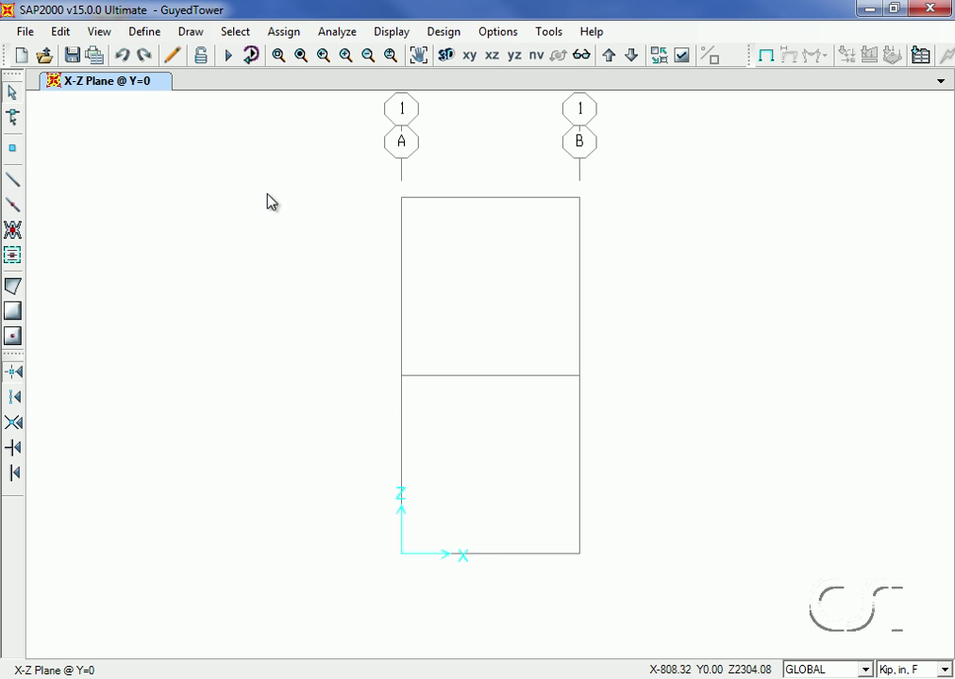
left_click(146, 34)
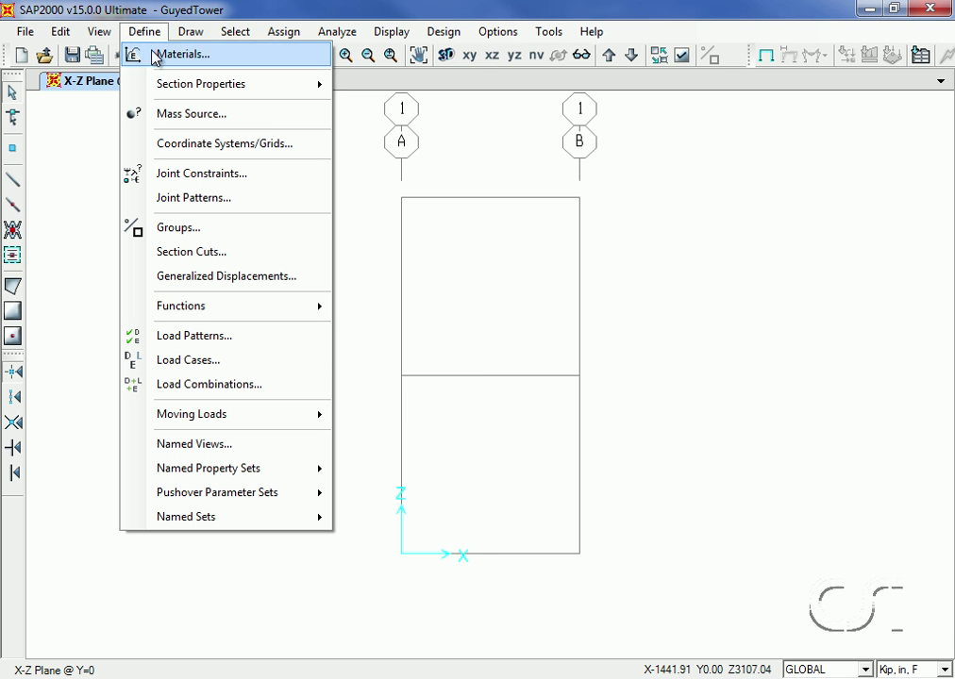
mouse_move(281, 87)
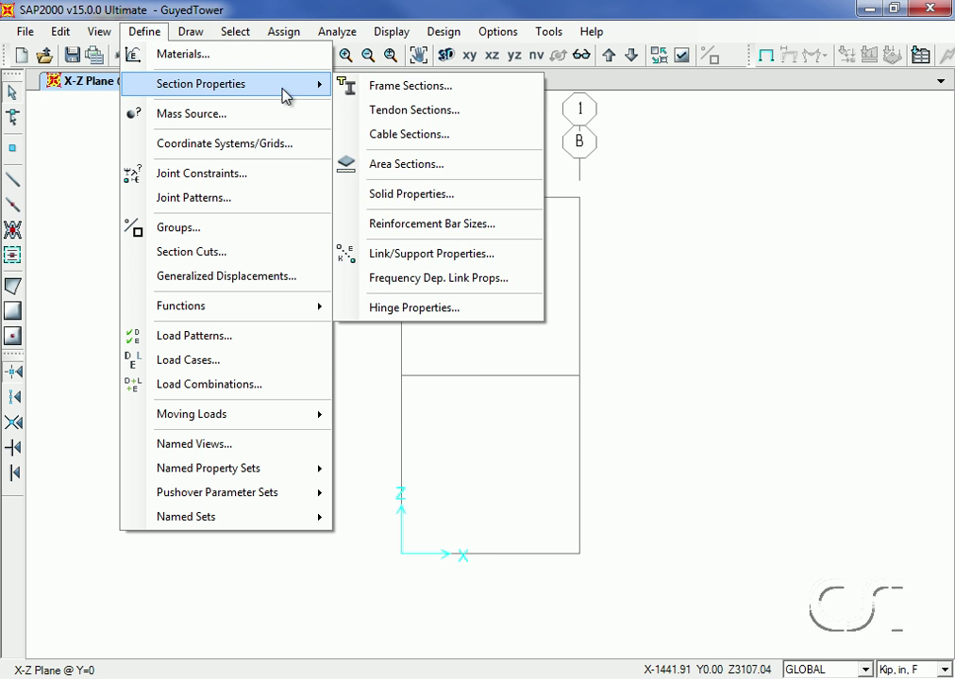
left_click(409, 87)
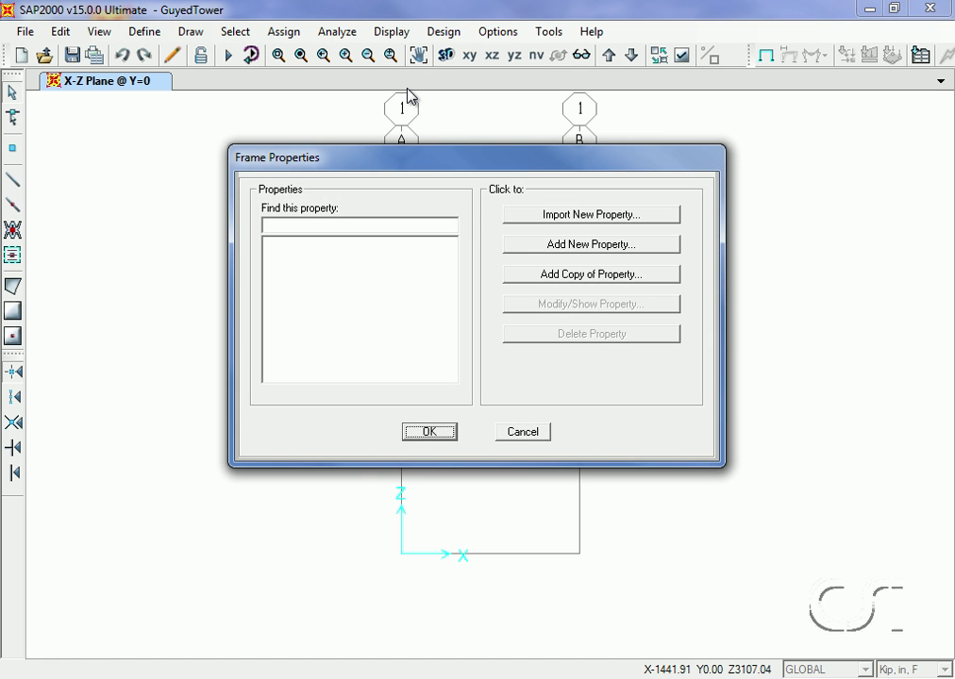
left_click(575, 253)
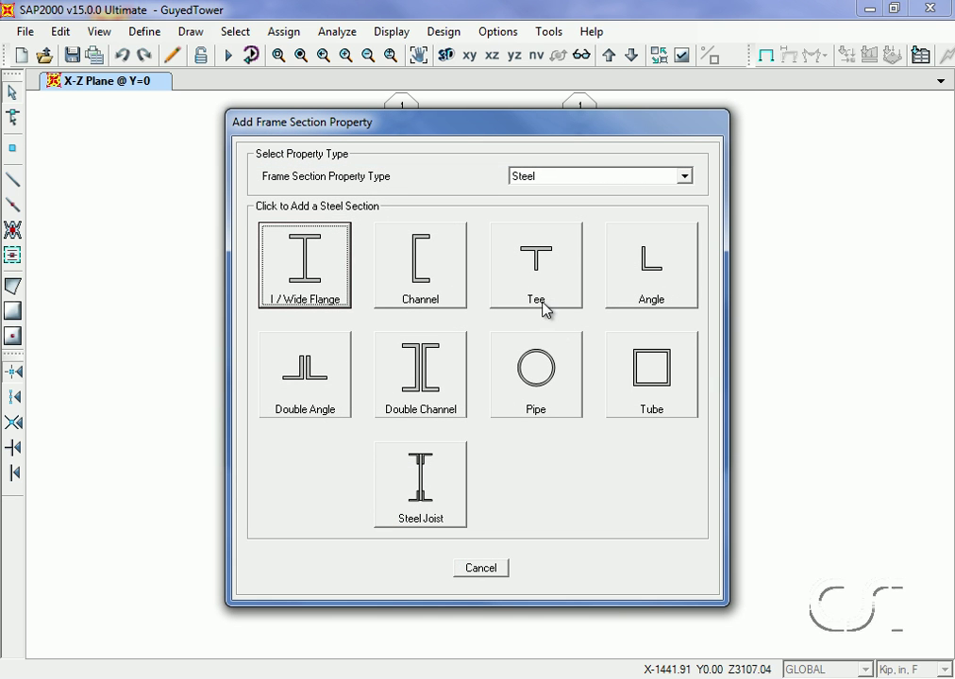
left_click(534, 360)
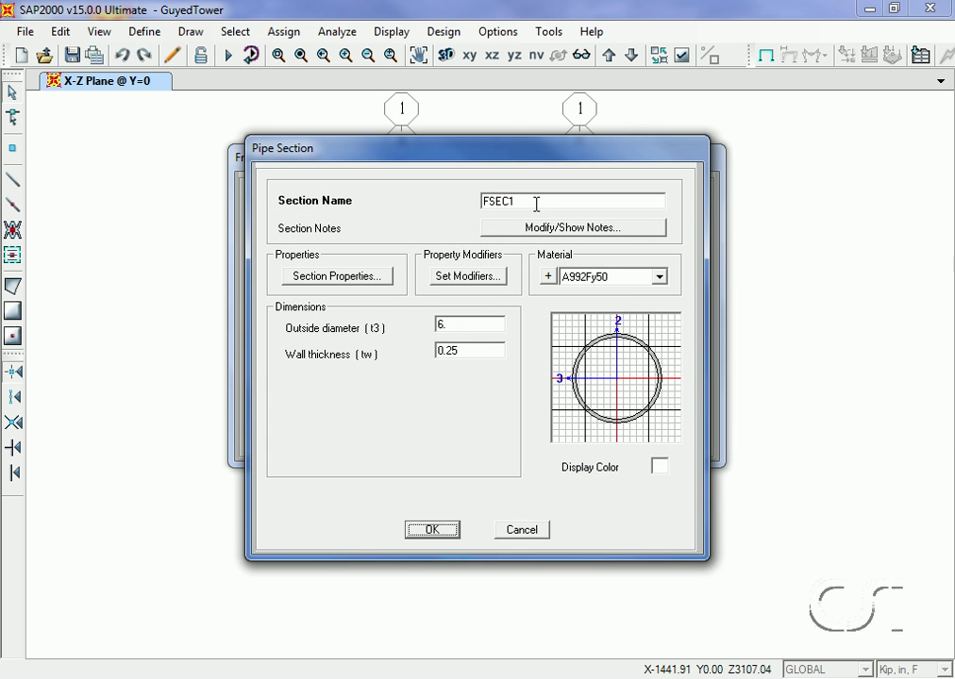
Name the pipe section MAST with 18 outside diameter and 0.5 wall, and save it.
double_click(536, 204)
type("MAST")
double_click(455, 327)
type("18")
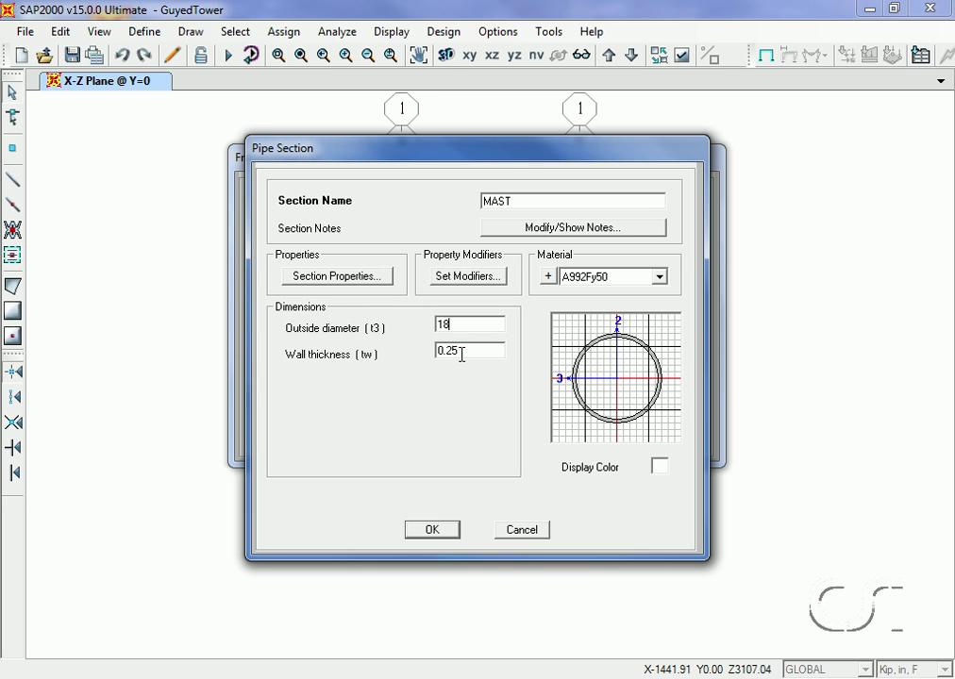
double_click(461, 354)
type("0.5")
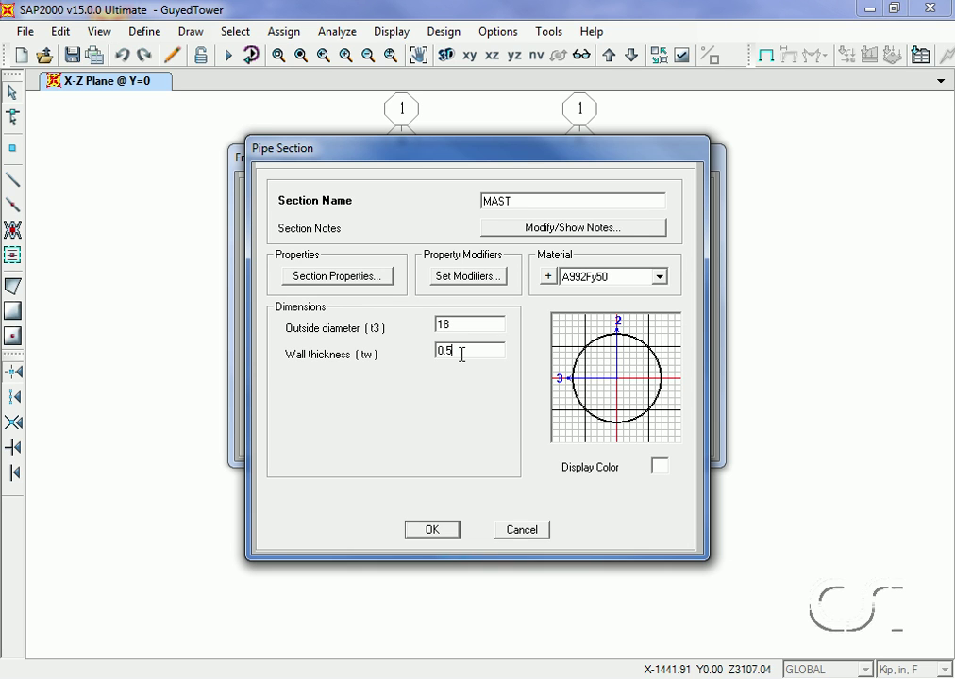
left_click(438, 529)
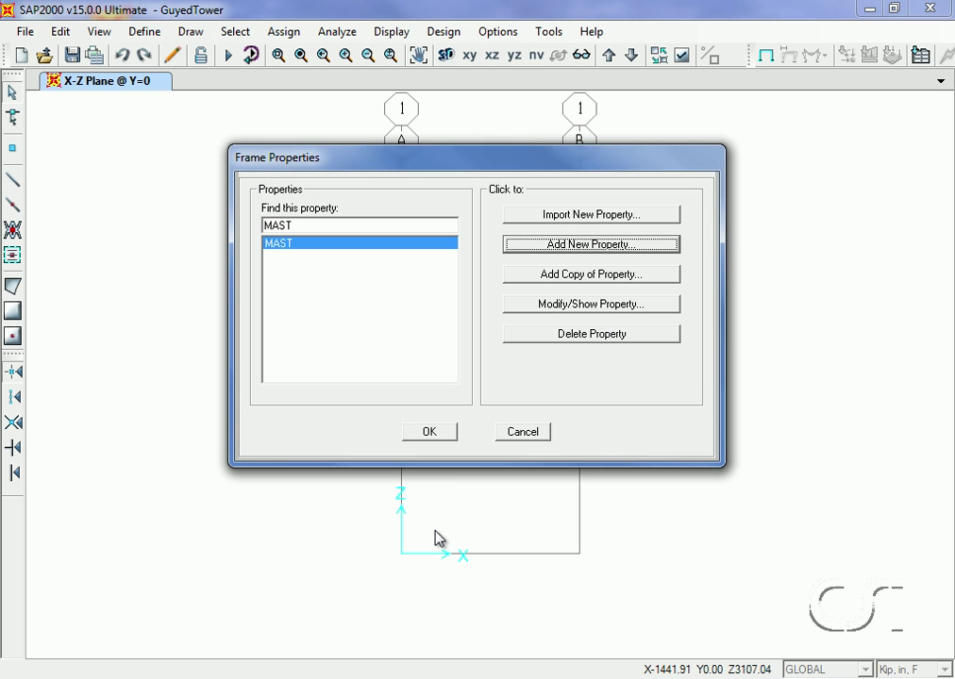
left_click(431, 433)
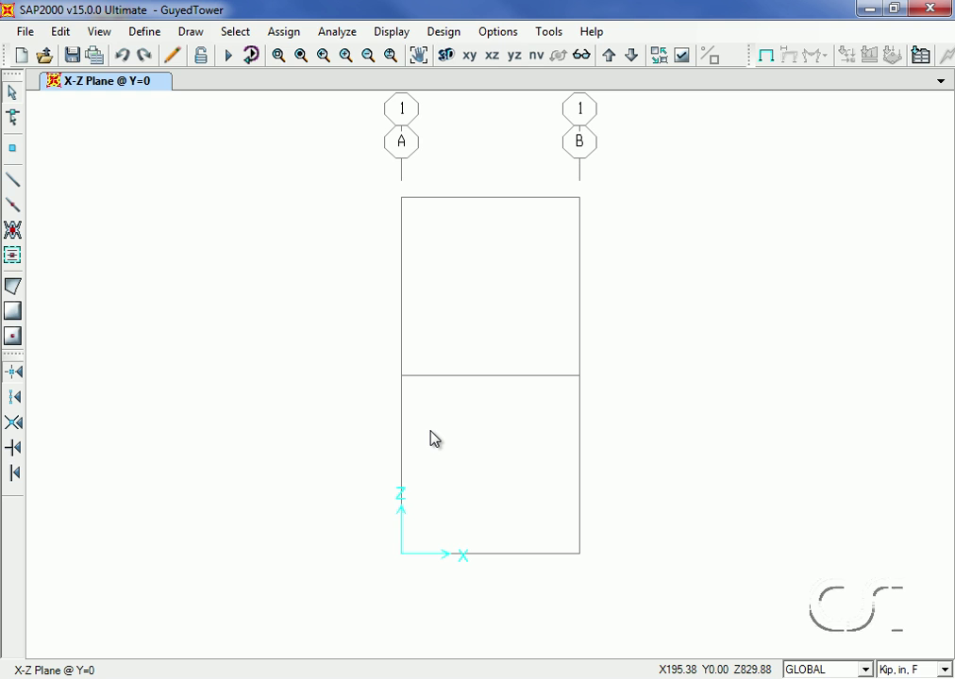
Add a new A992Fy50 cable section named CABLE with a 0.34 cable area, giving a 0.658 diameter.
left_click(154, 36)
mouse_move(157, 88)
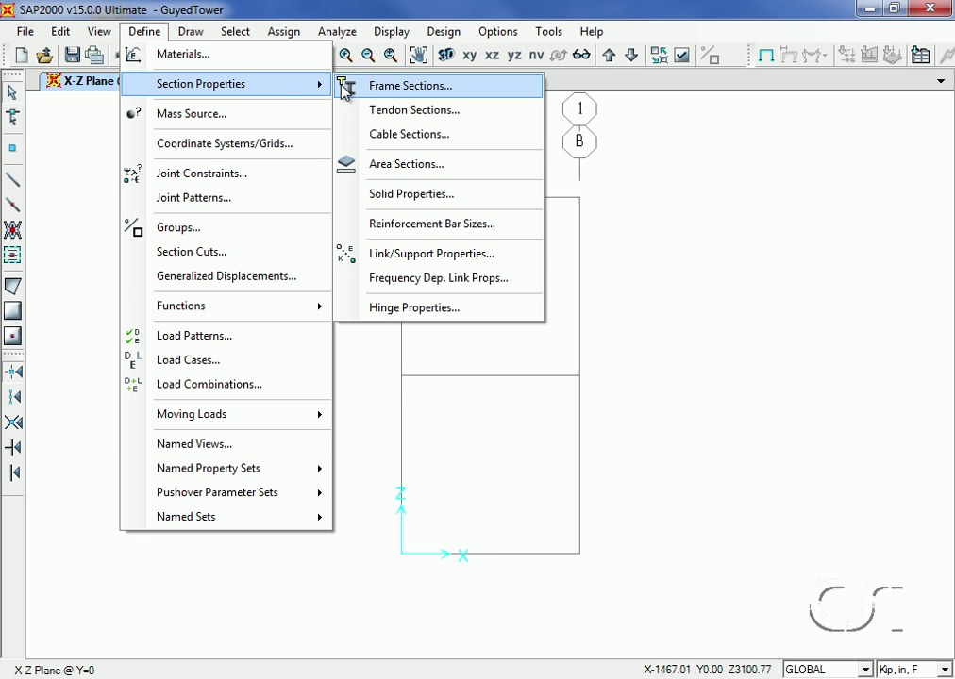
left_click(426, 136)
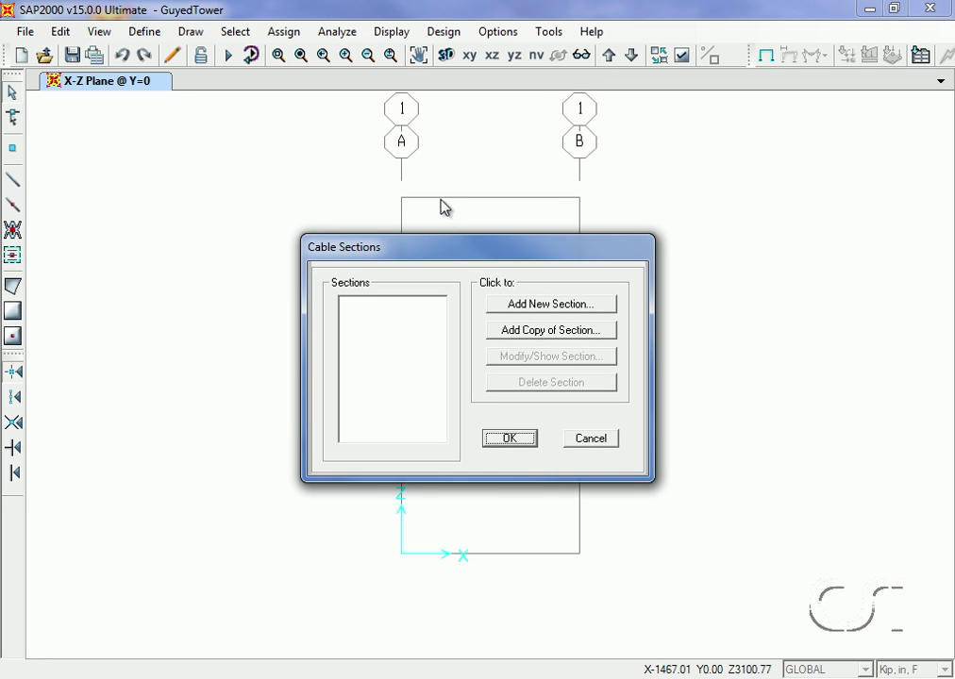
left_click(530, 305)
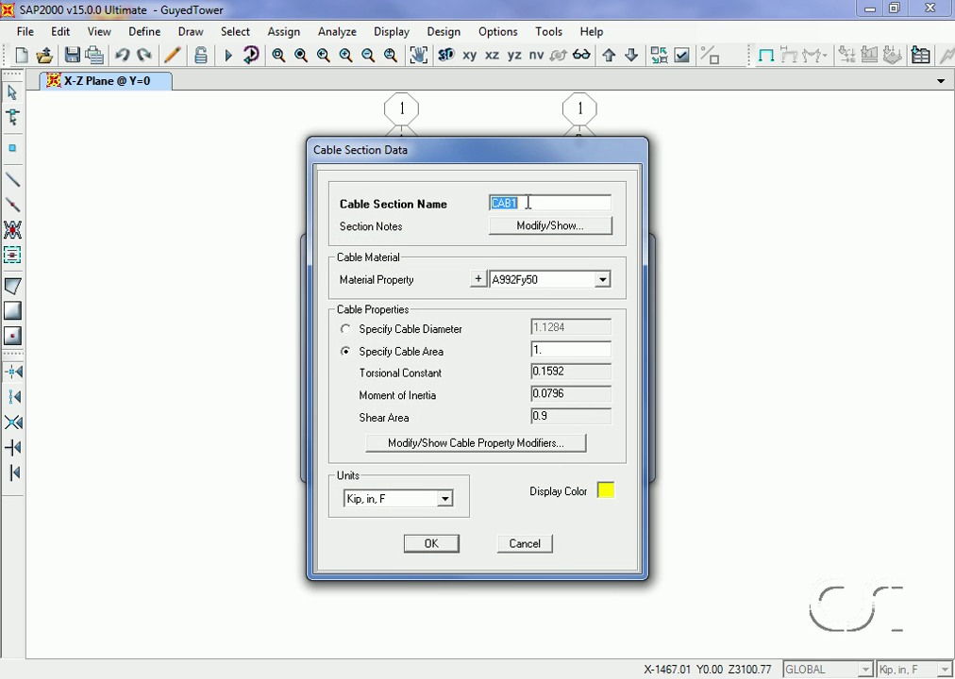
type("CABLE")
left_click(566, 350)
type("0.34")
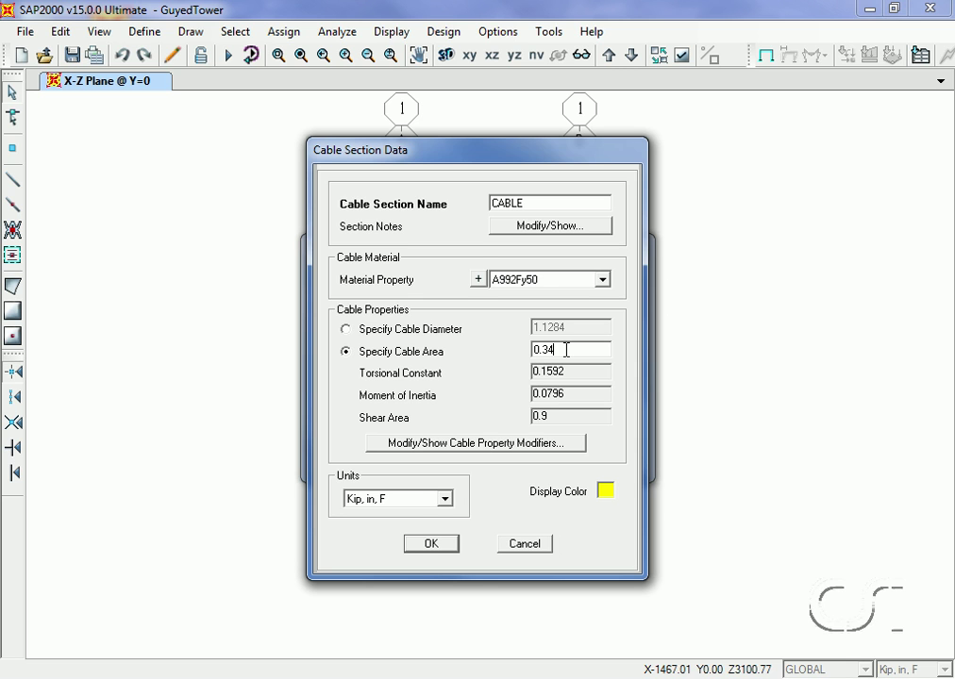
left_click(433, 545)
left_click(507, 441)
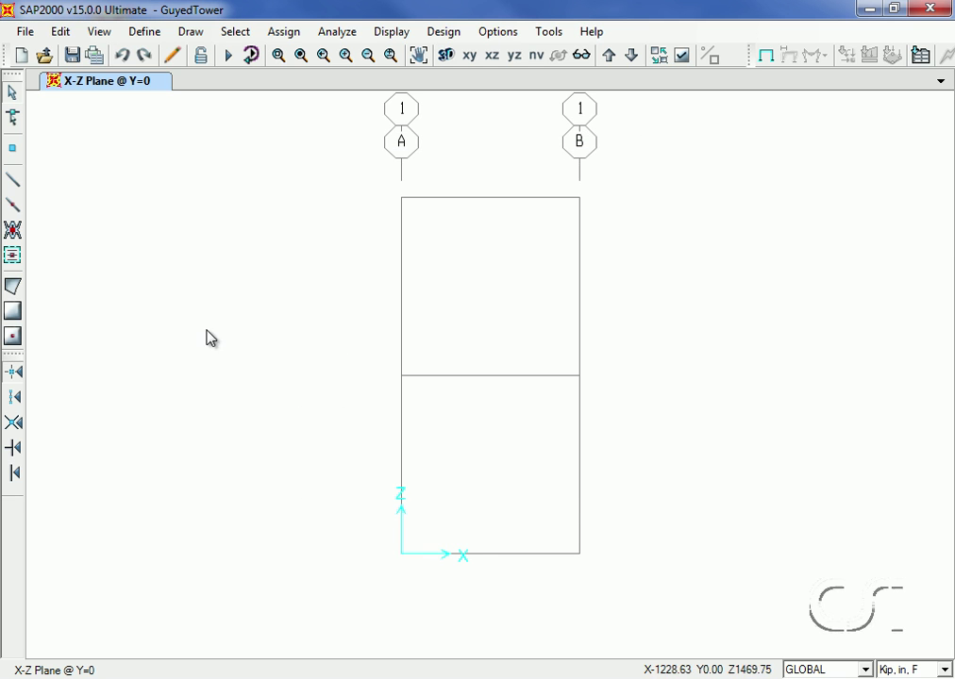
Draw the vertical MAST frame from the bottom-left grid point up to the top grid point.
left_click(15, 181)
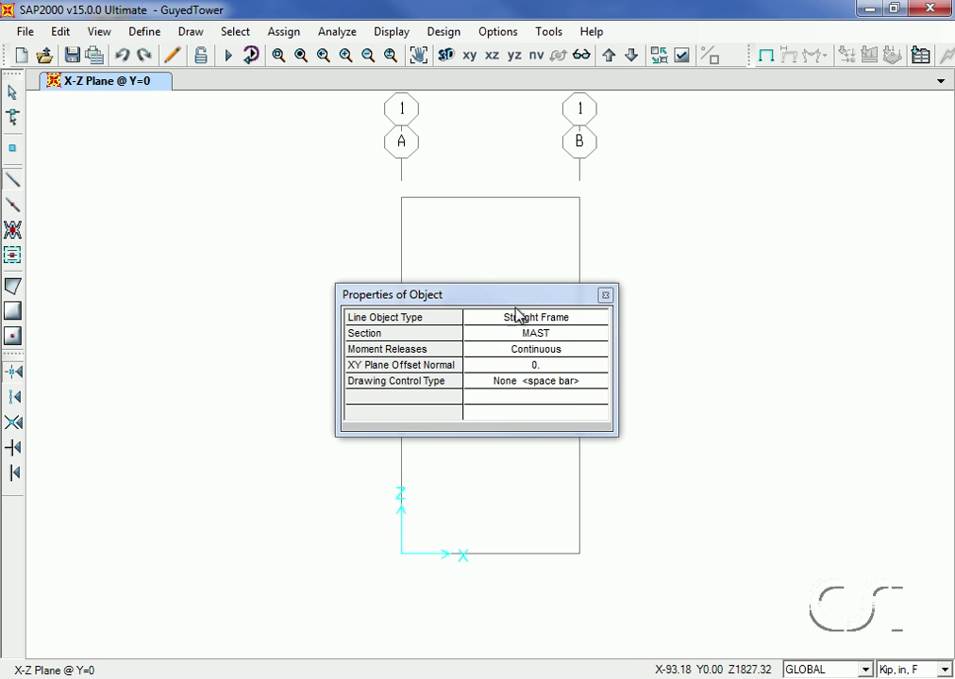
left_click_drag(529, 302, 745, 239)
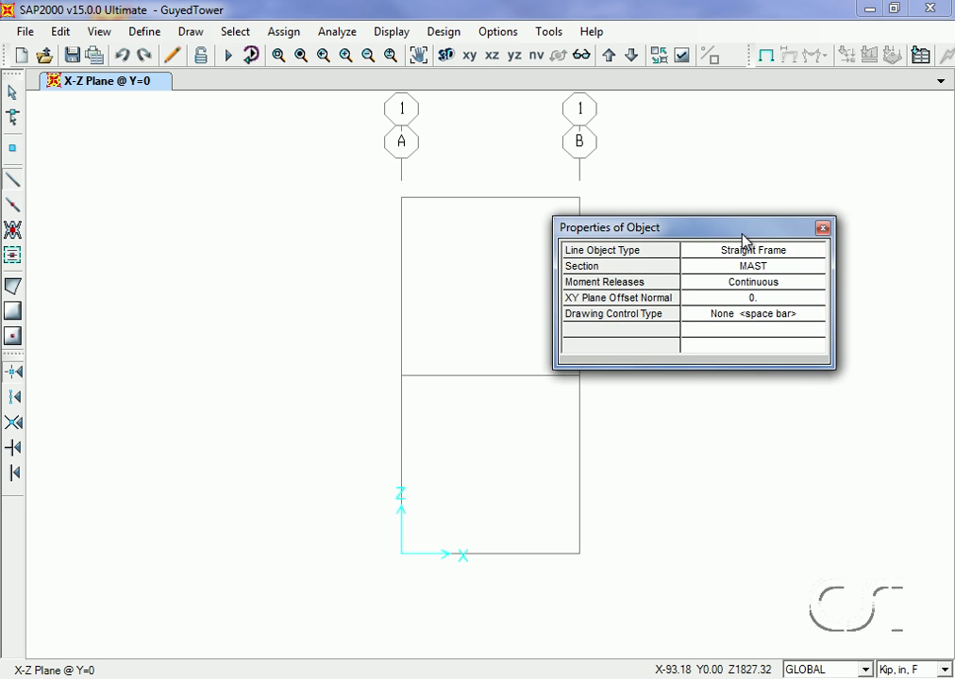
left_click(402, 555)
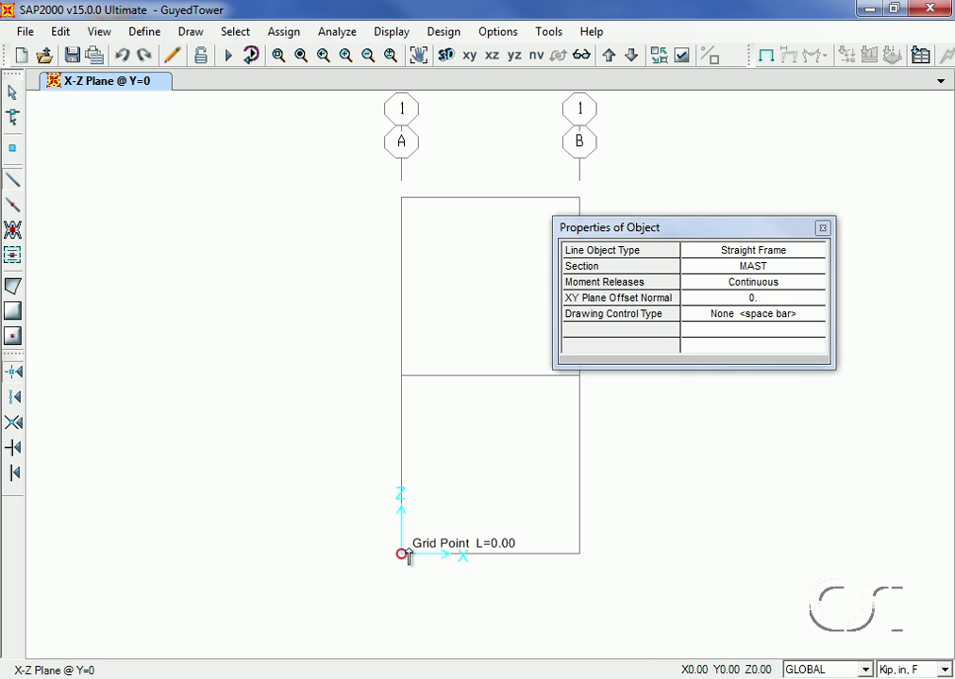
left_click(401, 199)
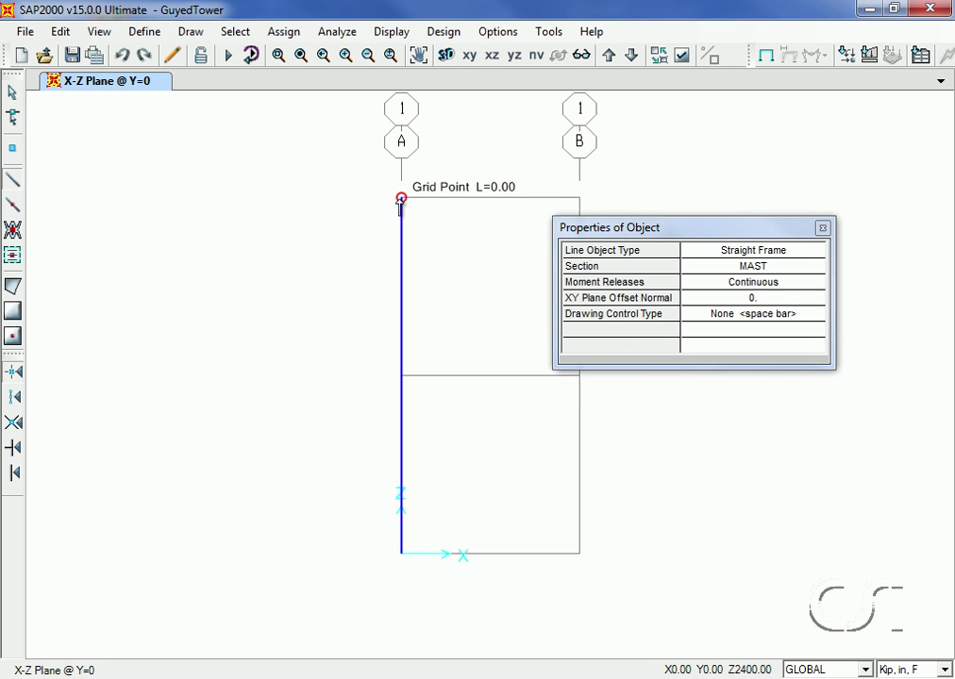
right_click(439, 168)
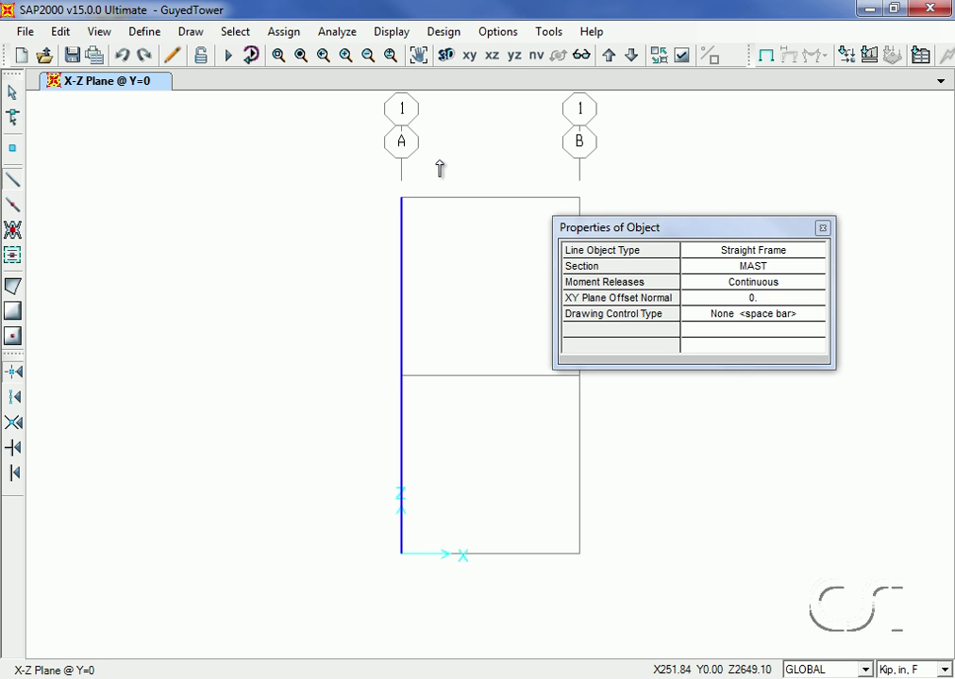
Assign a pinned joint restraint to the mast's base joint.
left_click(14, 93)
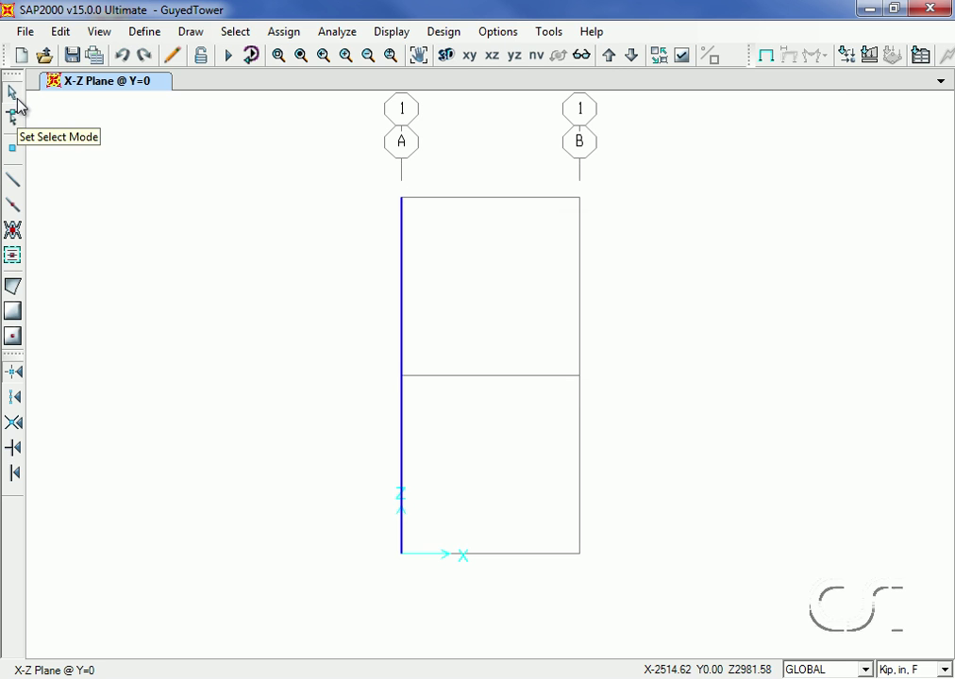
left_click(400, 555)
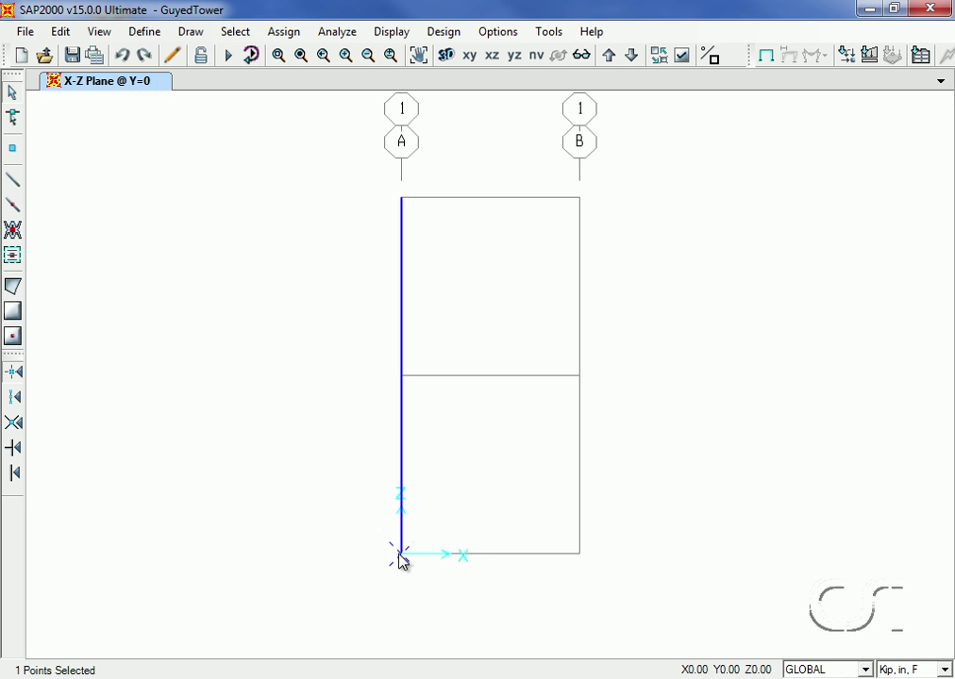
left_click(293, 37)
mouse_move(300, 54)
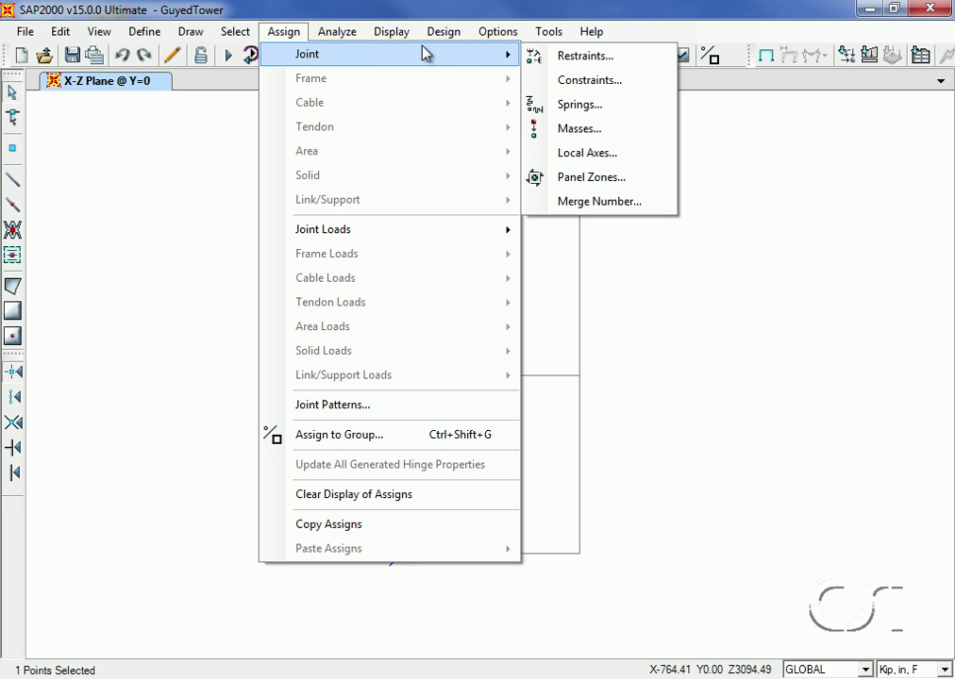
left_click(571, 58)
left_click(464, 411)
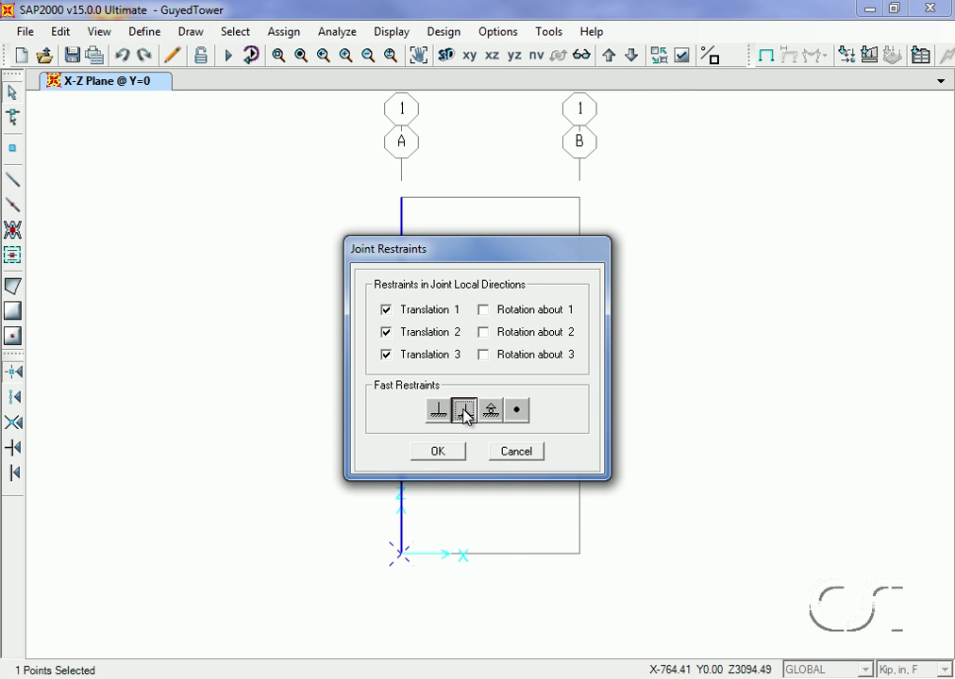
left_click(444, 452)
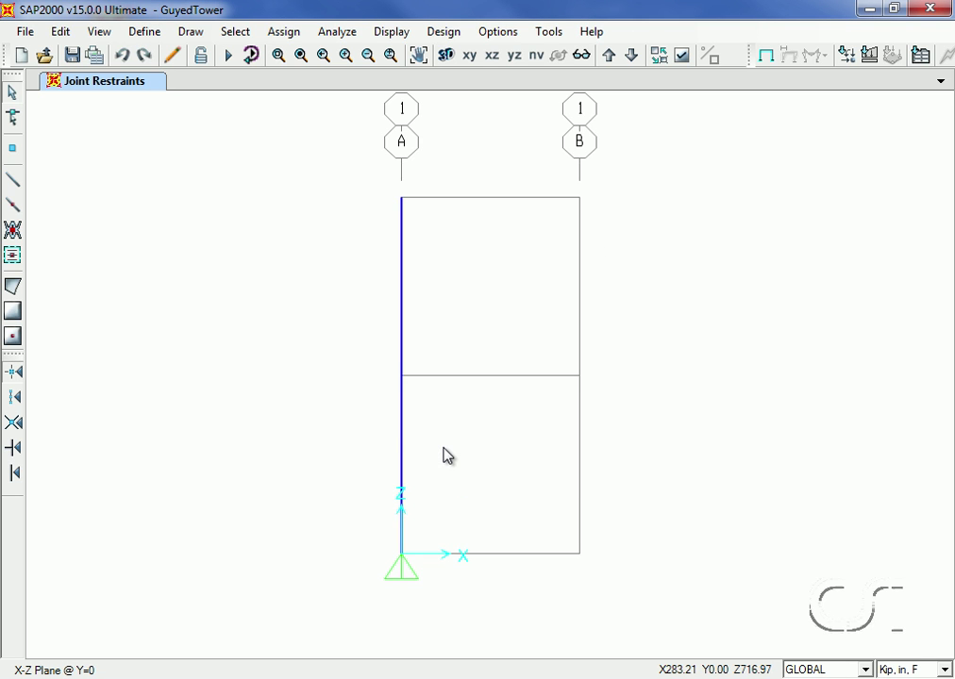
Switch the line object type to Cable and draw from the bottom-right grid point to mid-mast.
left_click(16, 181)
left_click_drag(684, 228, 729, 216)
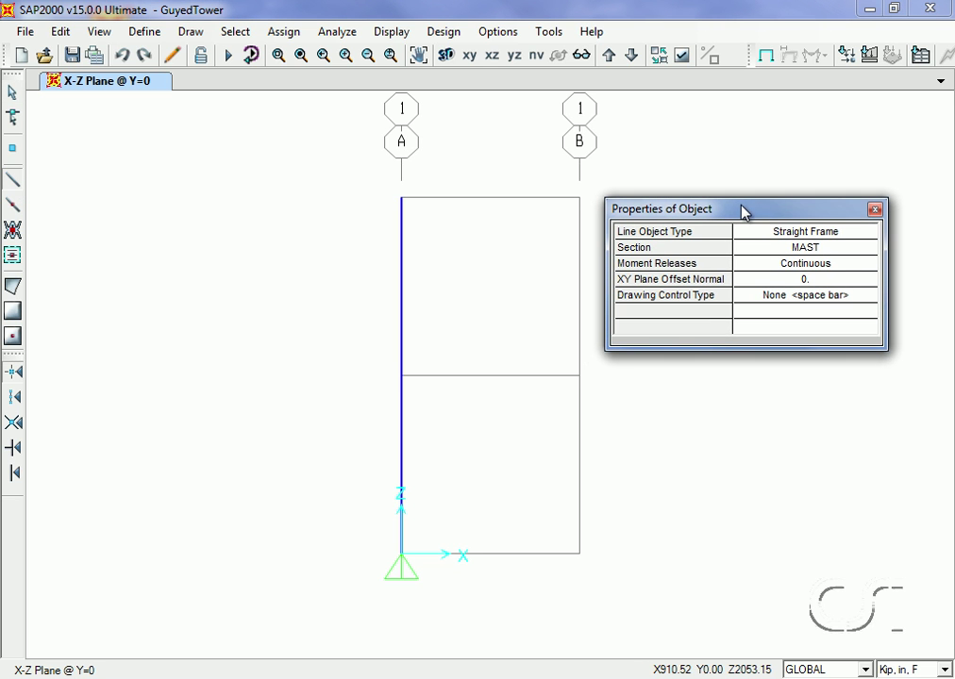
left_click(803, 235)
left_click(801, 238)
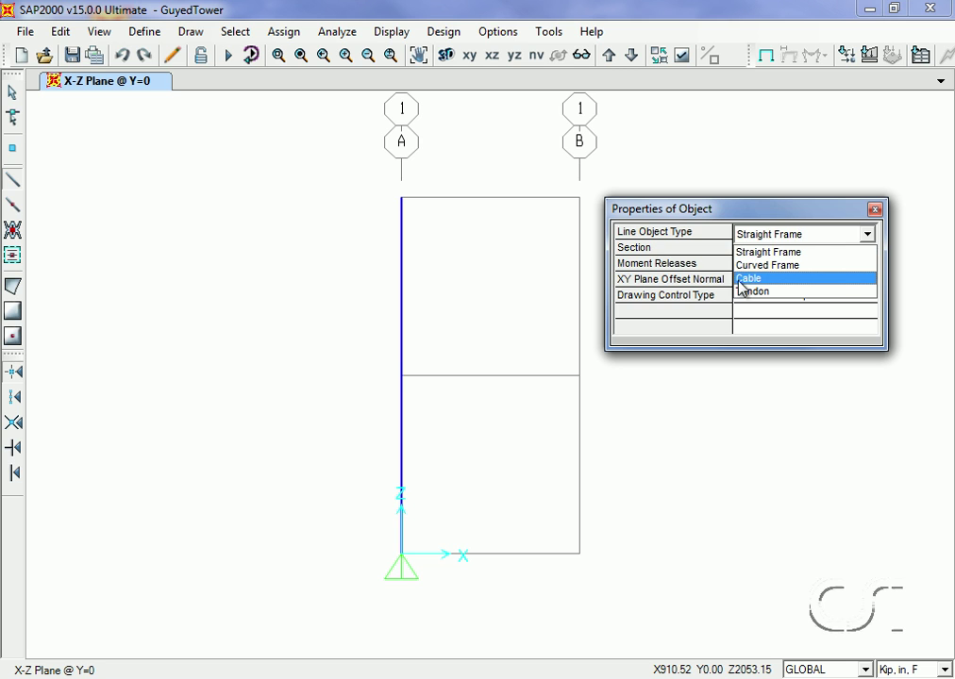
left_click(762, 280)
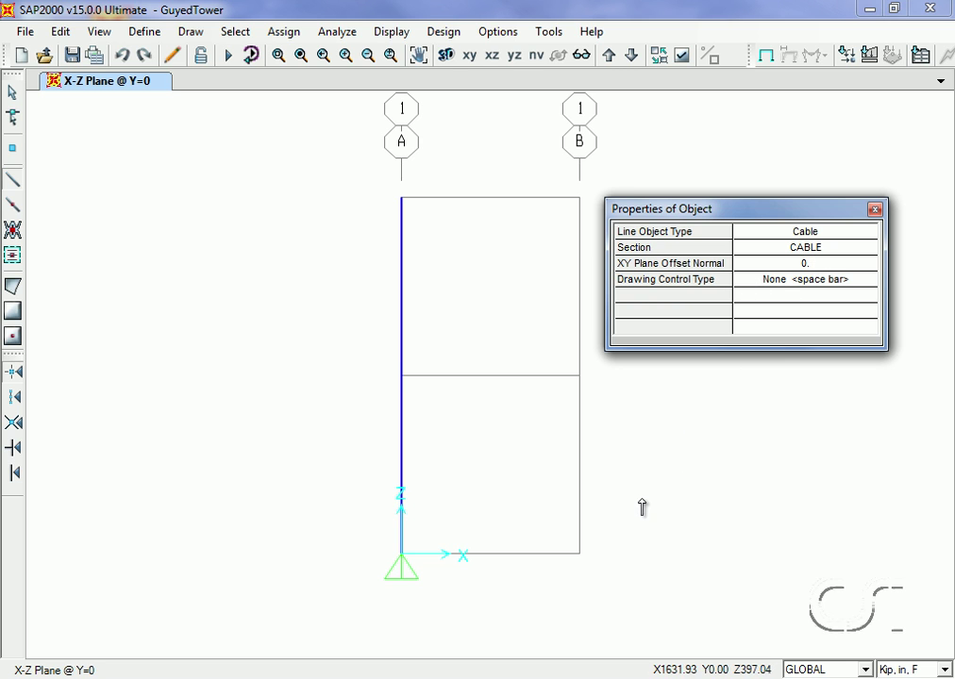
left_click(580, 557)
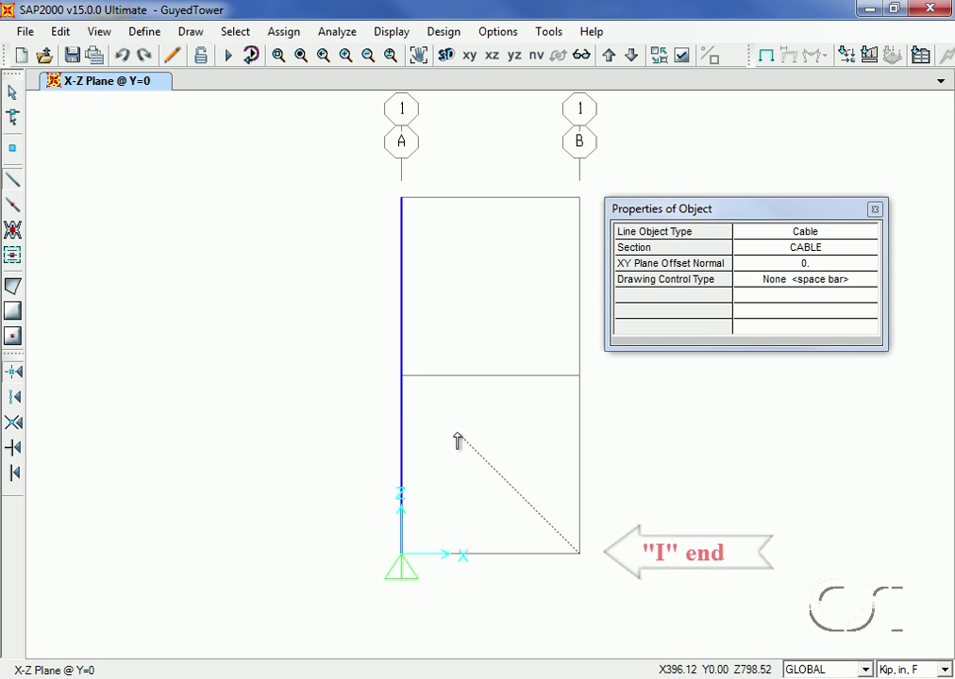
left_click(405, 380)
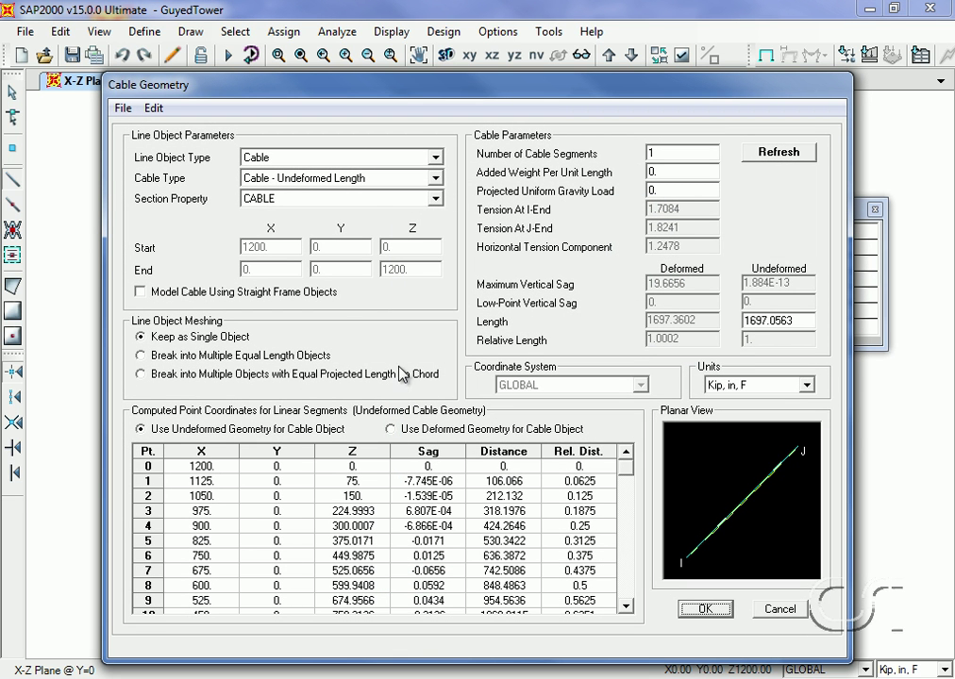
Define the guy as Cable - Tension At I-End with 8.5 tension and accept it.
left_click(371, 178)
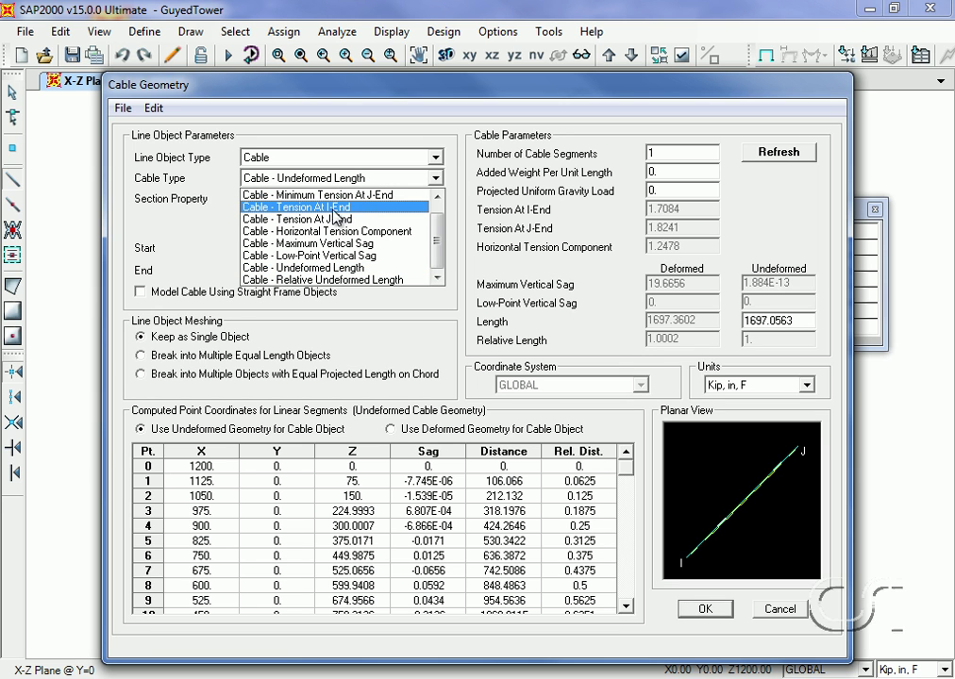
left_click(354, 207)
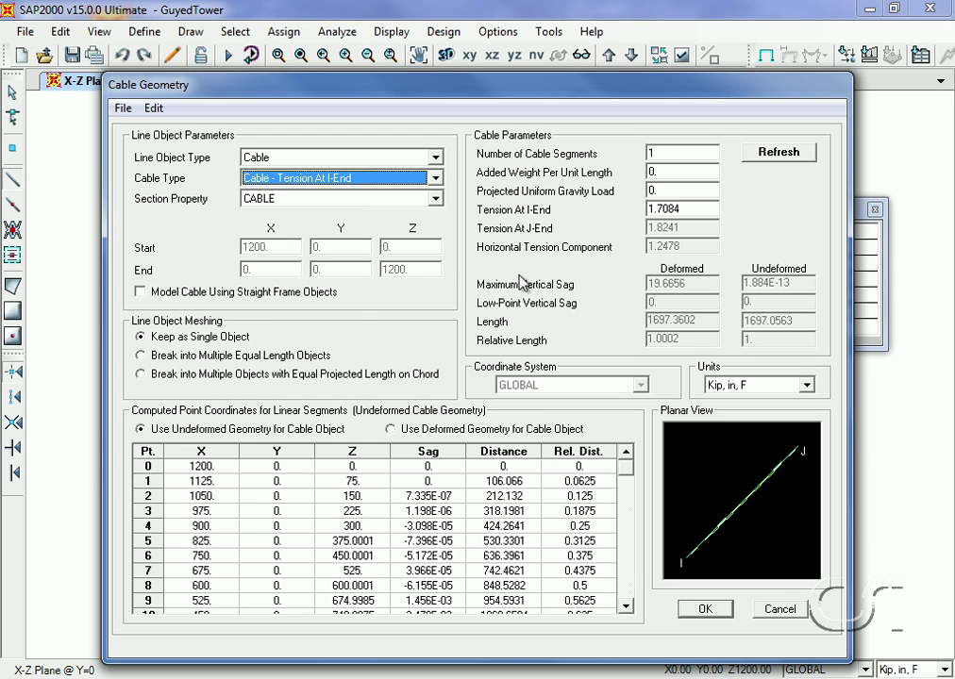
left_click(688, 209)
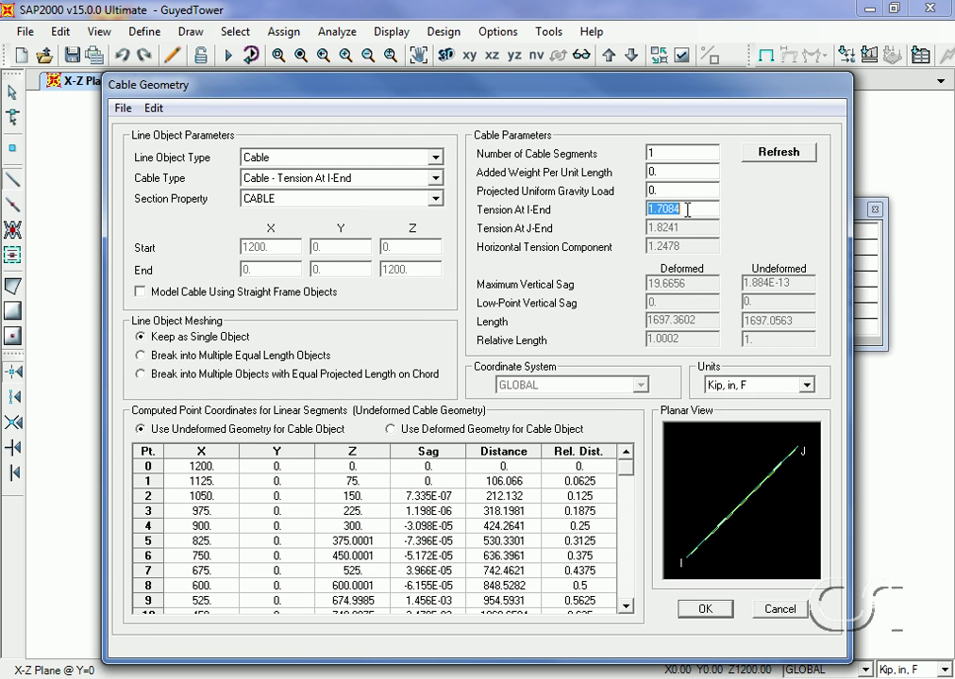
type("8.5")
left_click(791, 152)
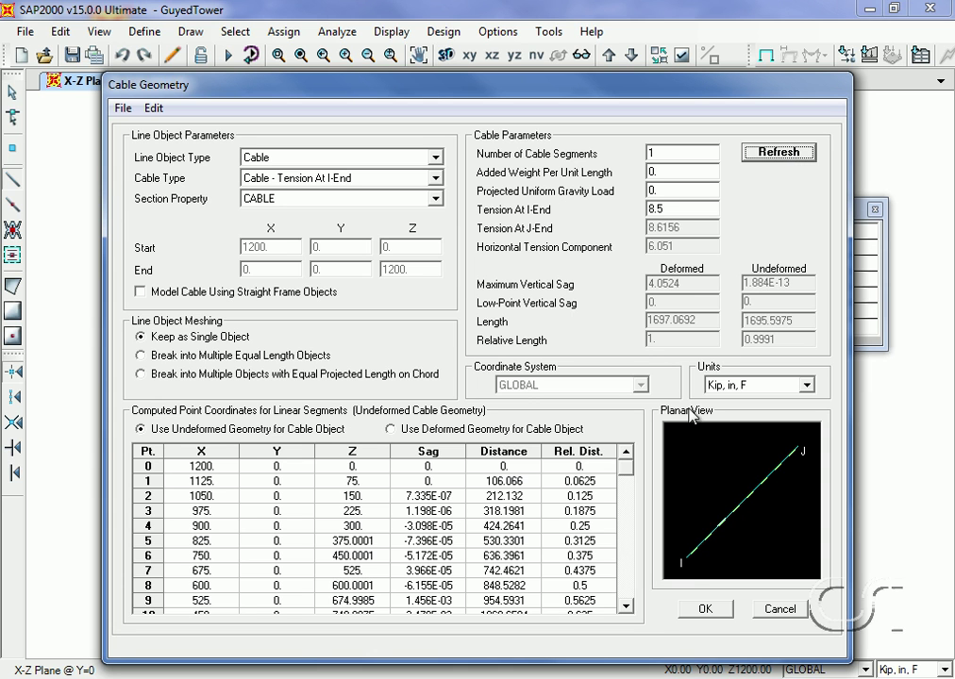
left_click(705, 610)
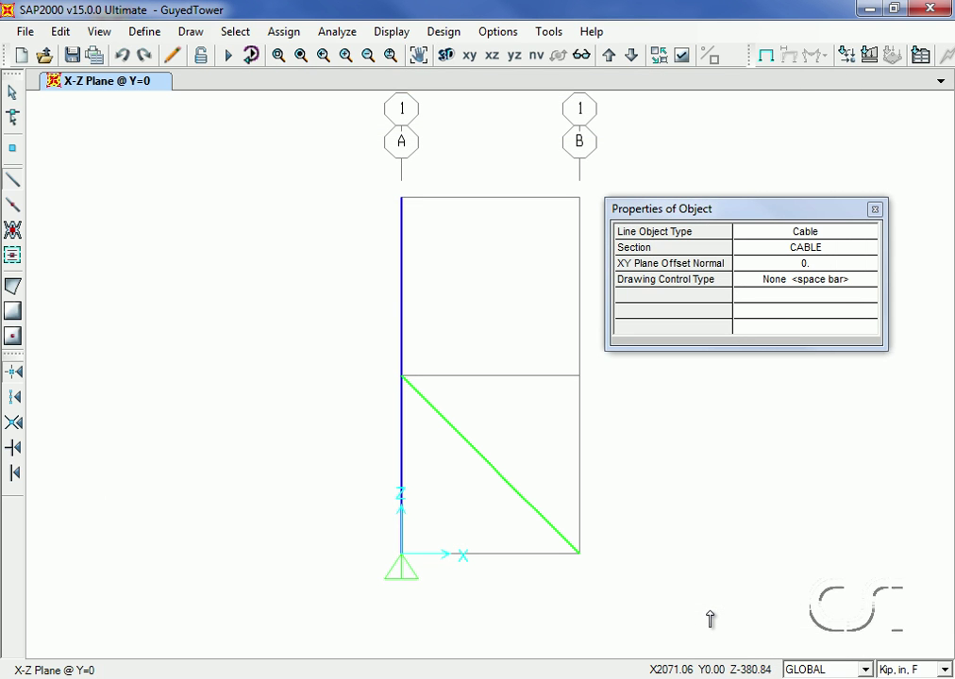
Draw a second cable from the bottom-right grid point to the mast top with 8.5 I-end tension.
left_click(581, 554)
left_click(402, 199)
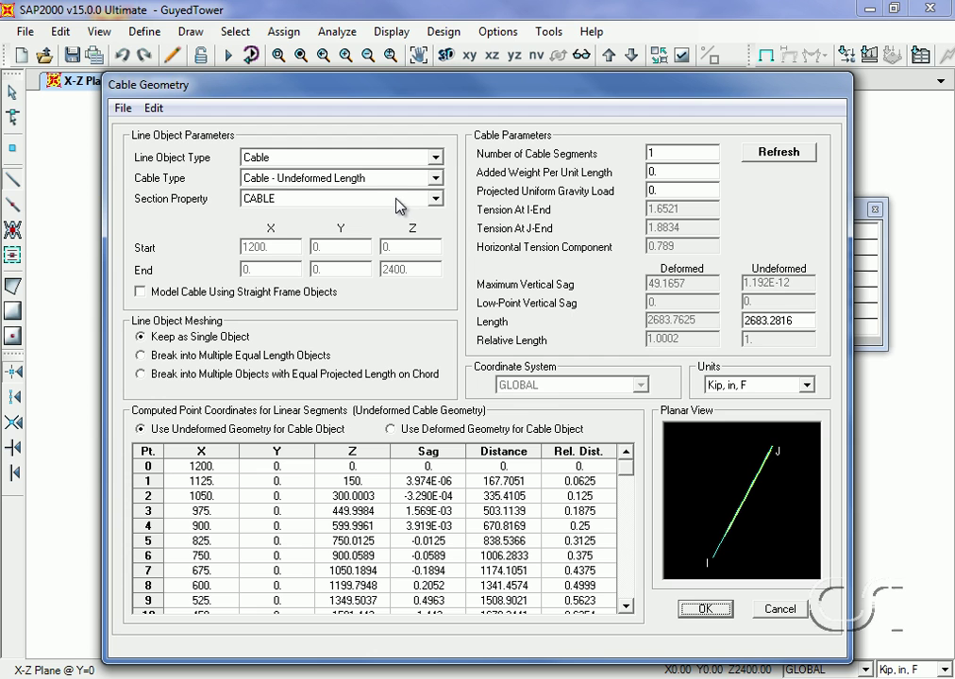
left_click(435, 178)
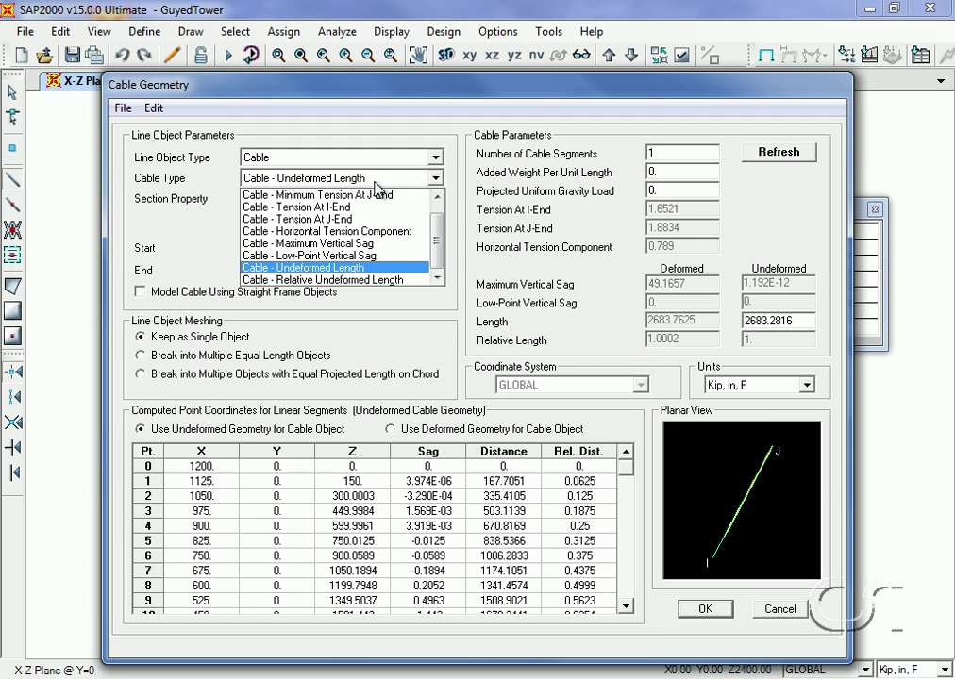
left_click(361, 208)
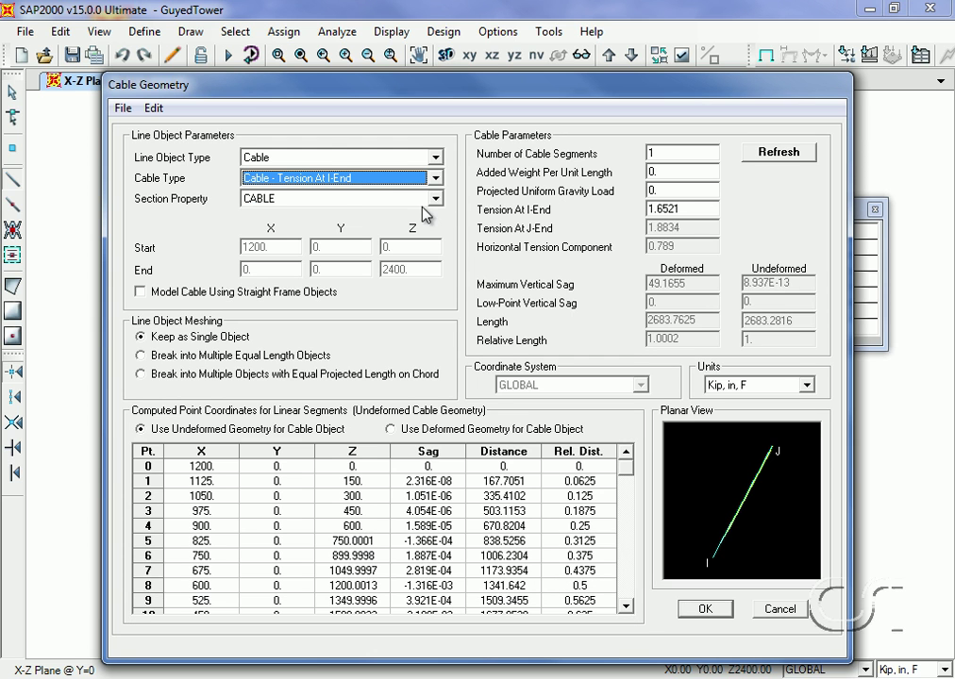
double_click(682, 209)
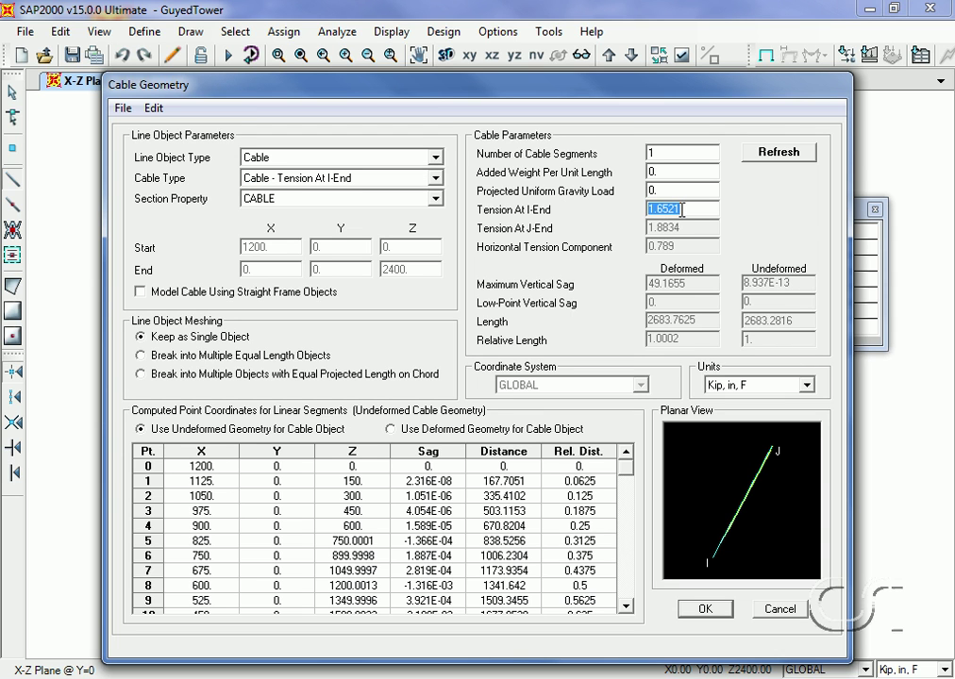
type("8.5")
left_click(759, 154)
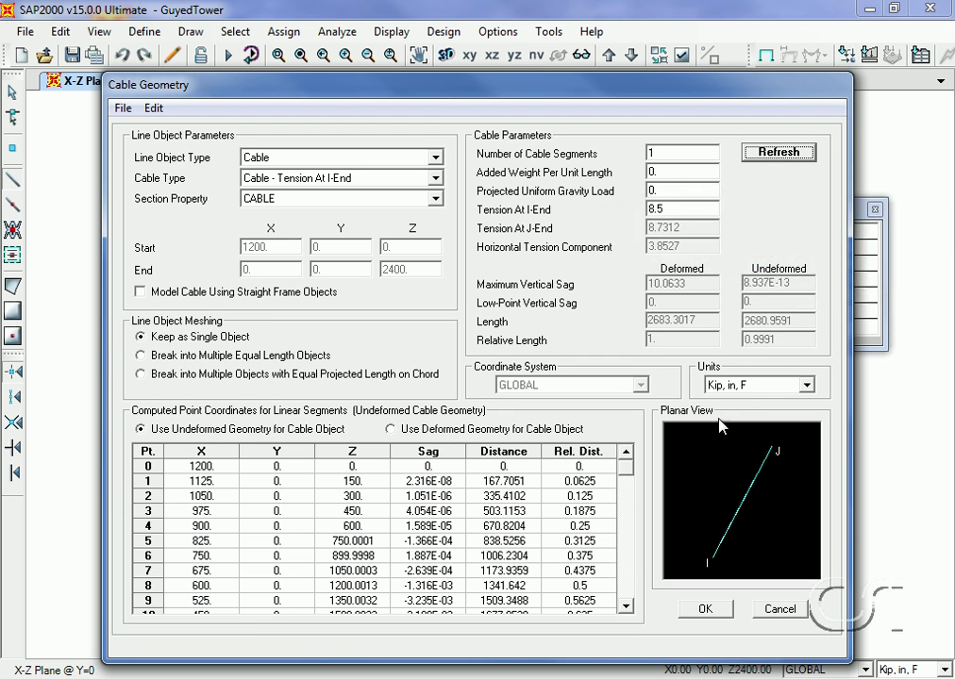
left_click(704, 608)
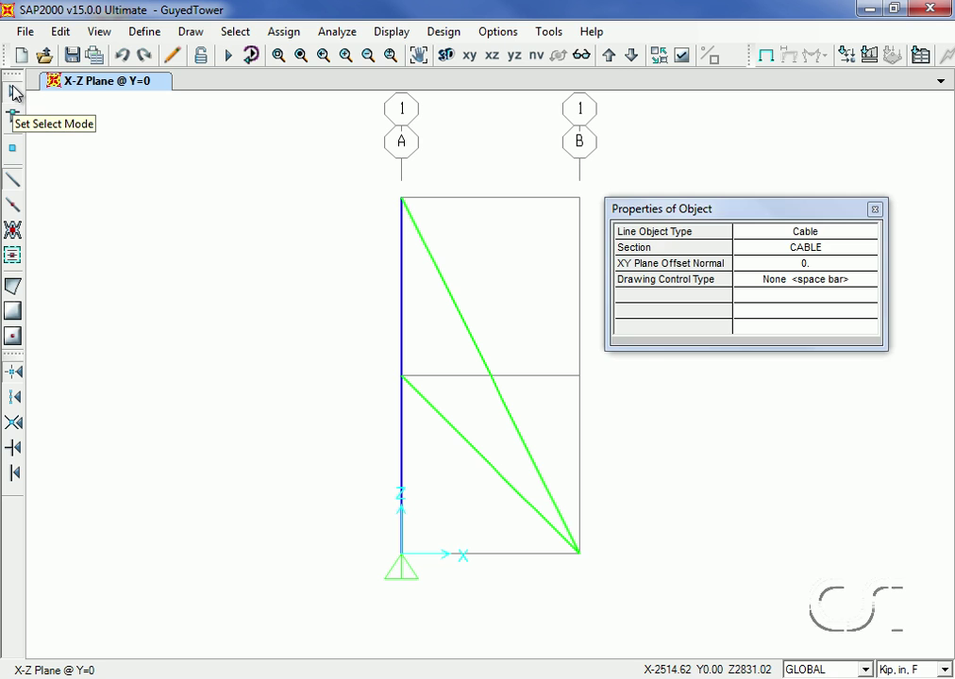
left_click(13, 91)
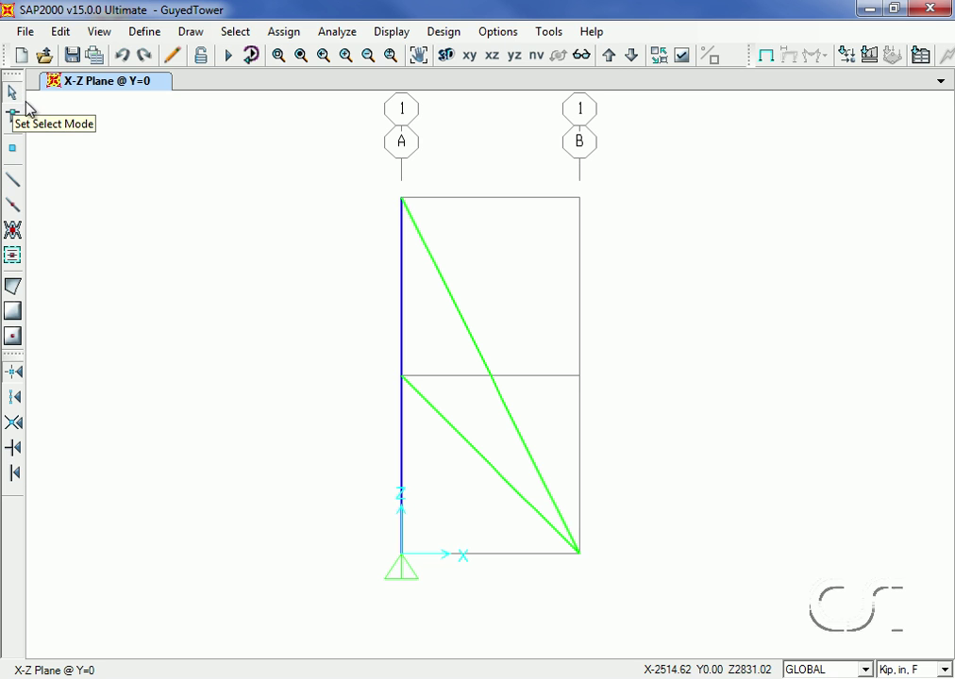
Pin the bottom-right anchor joint, then window-select it together with both guy cables.
left_click(579, 555)
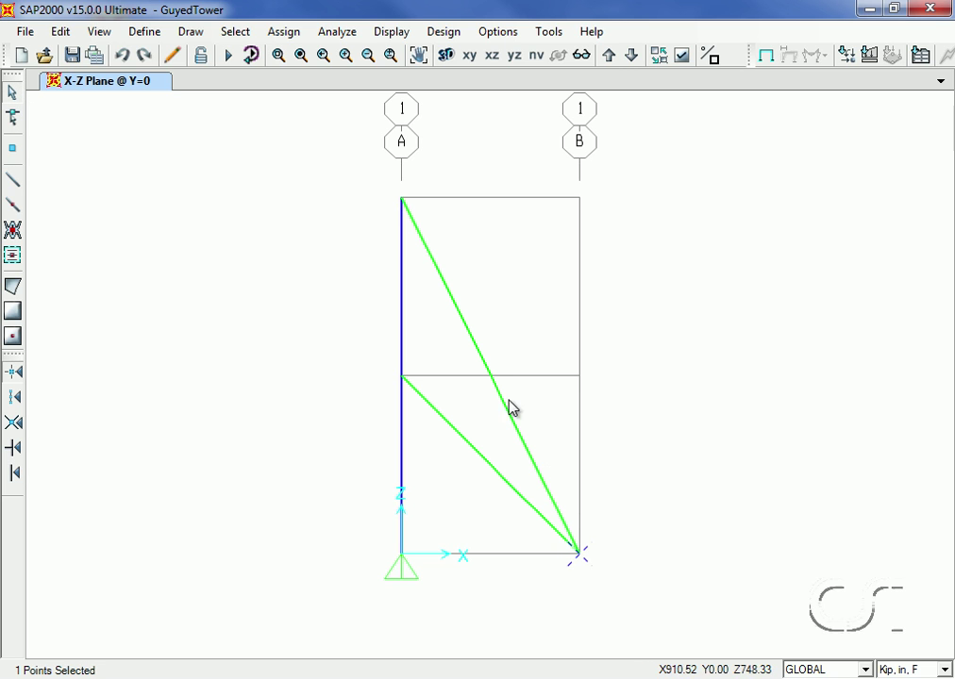
left_click(284, 33)
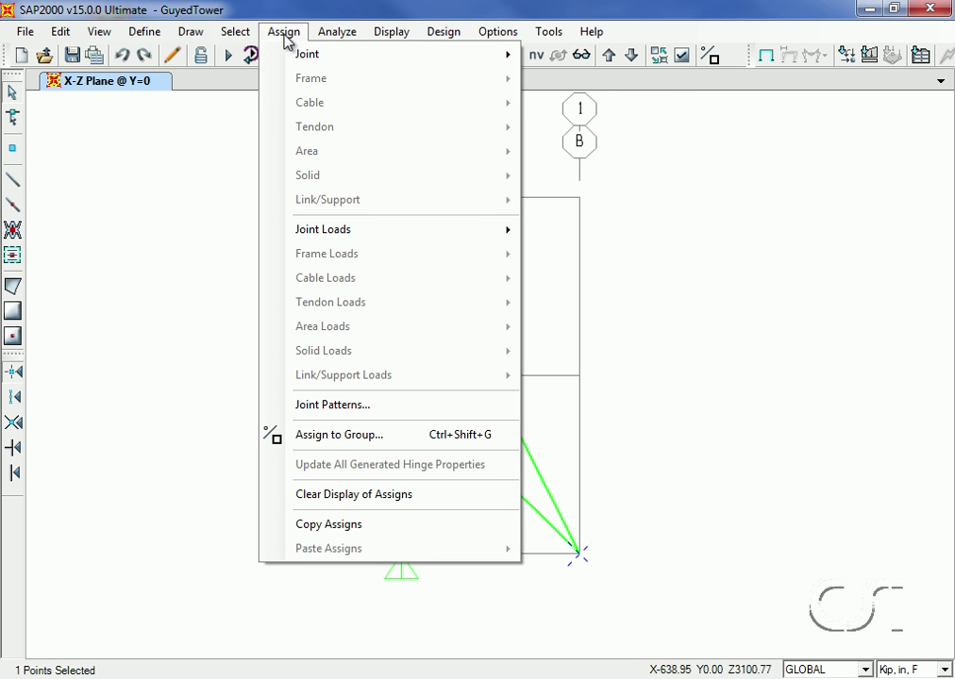
mouse_move(351, 58)
left_click(587, 57)
left_click(469, 413)
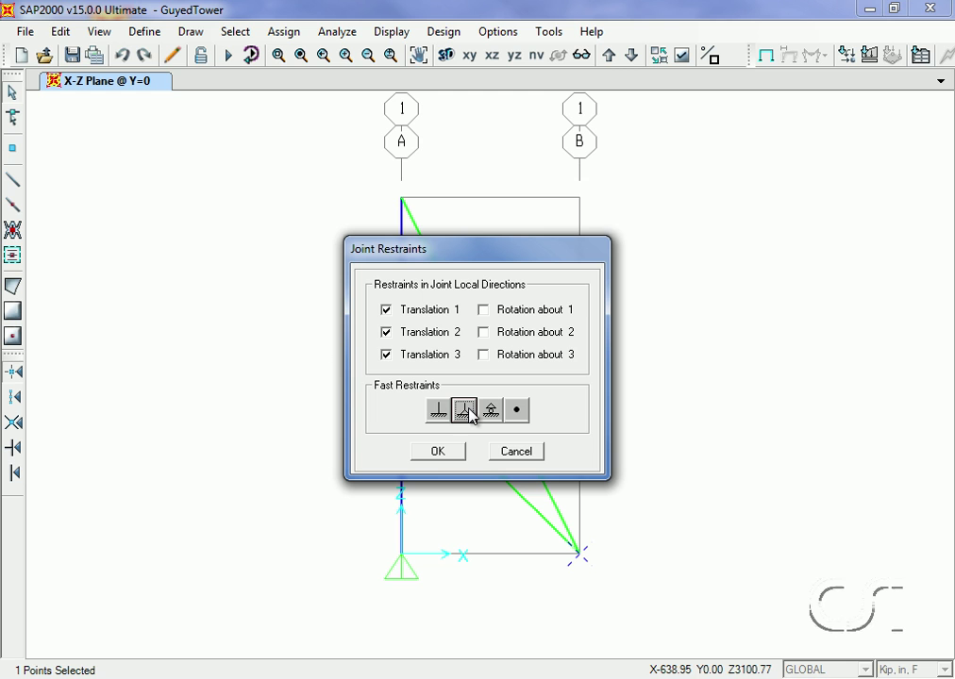
left_click(453, 455)
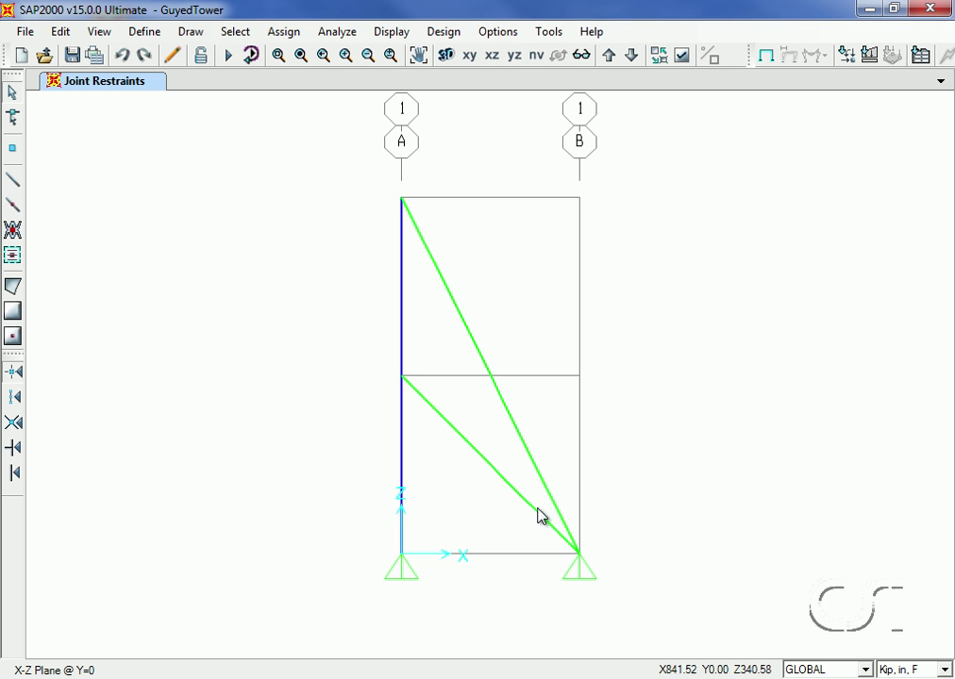
left_click_drag(564, 566, 557, 567)
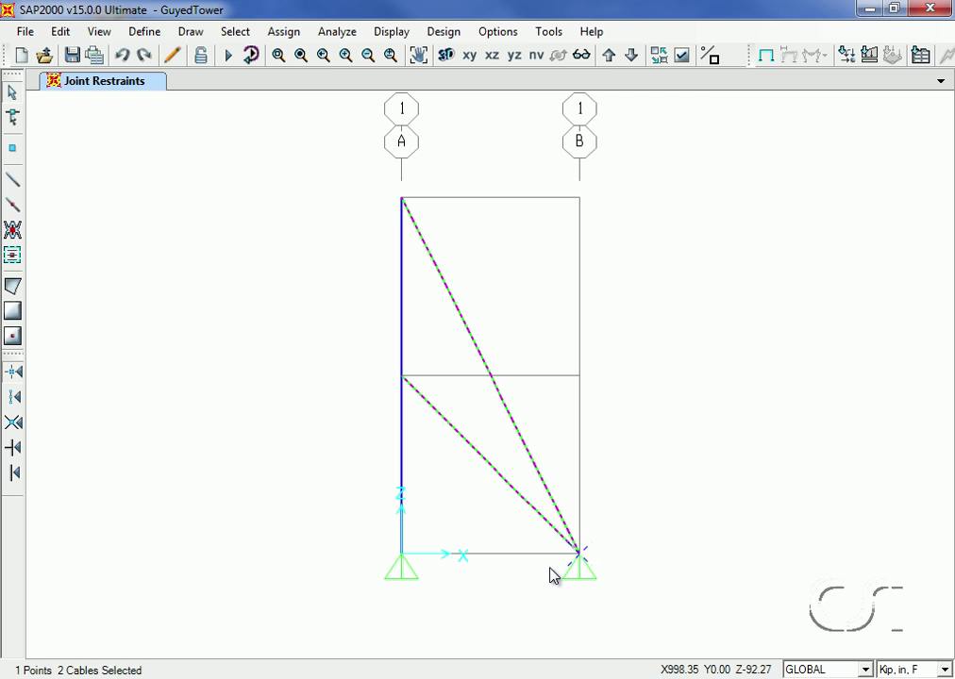
Radially replicate the anchor and its cables twice about the Z axis at 120° spacing.
left_click(61, 32)
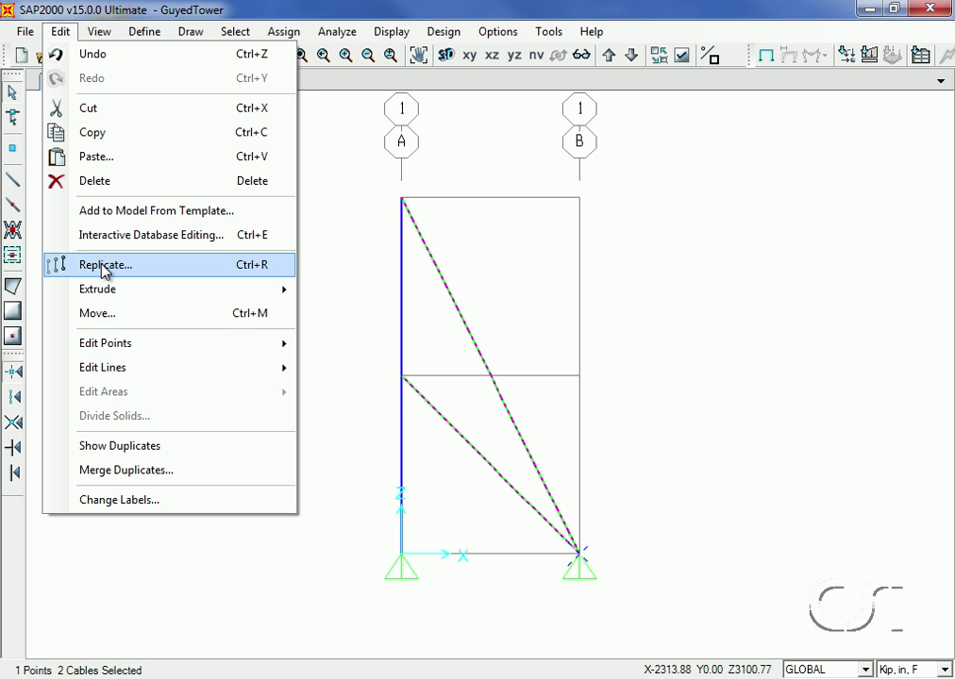
left_click(123, 271)
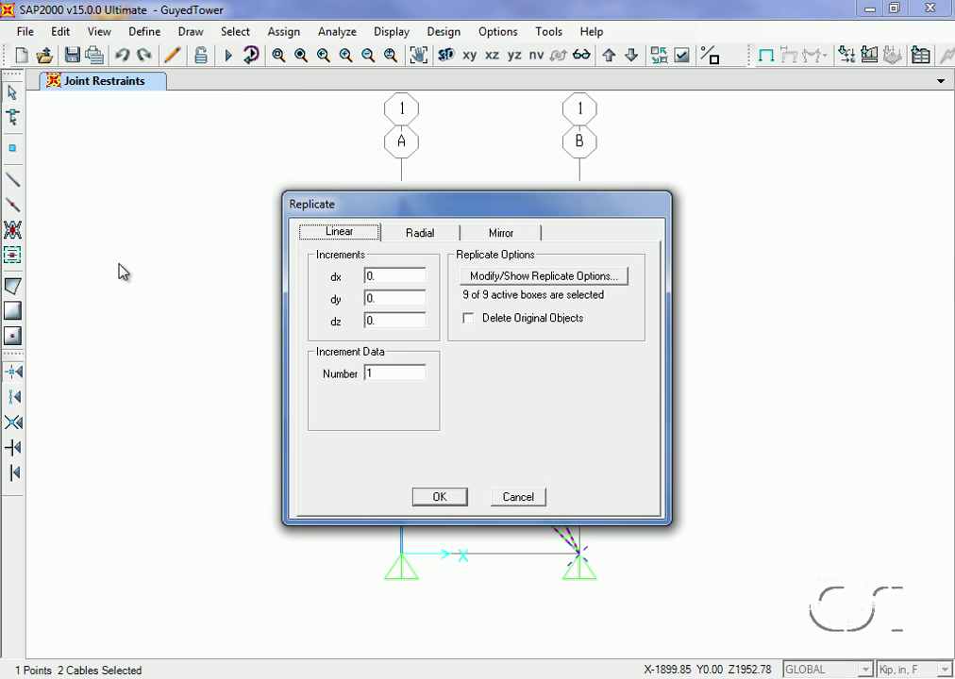
left_click(413, 236)
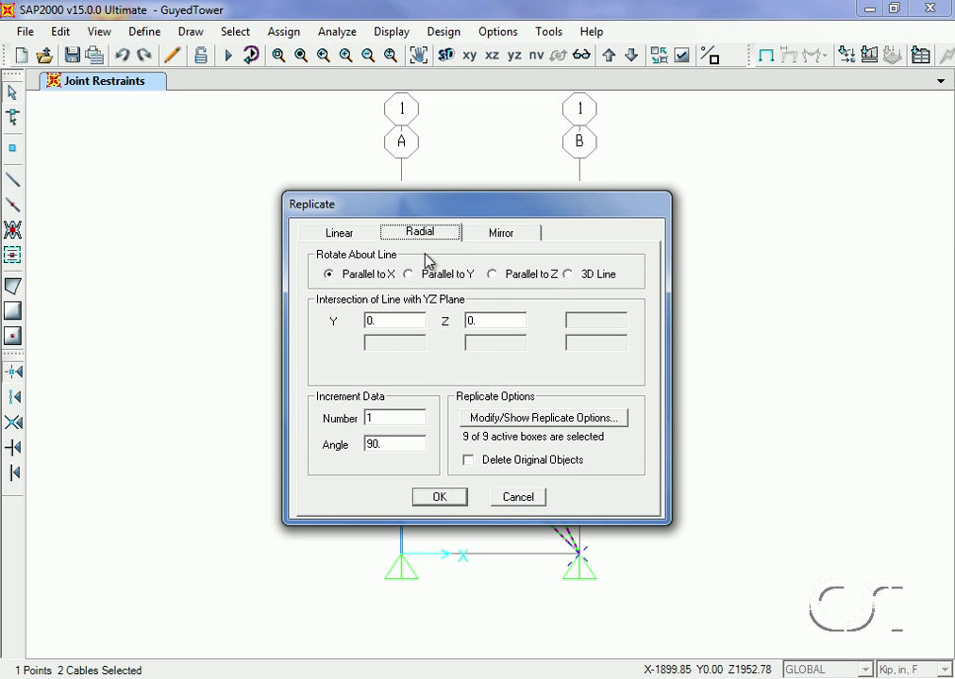
left_click(491, 274)
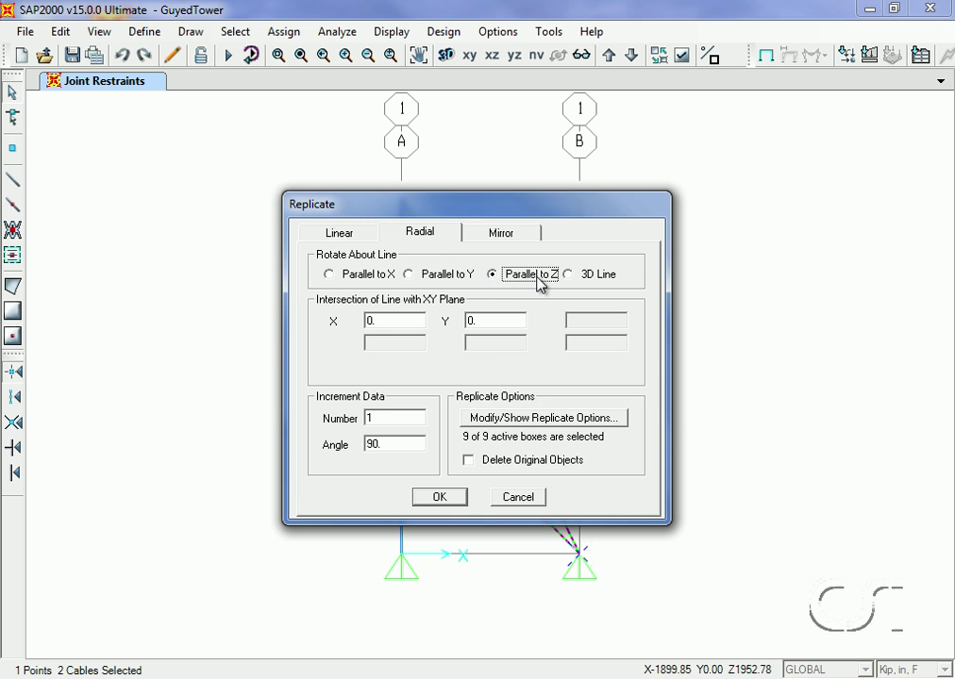
double_click(389, 416)
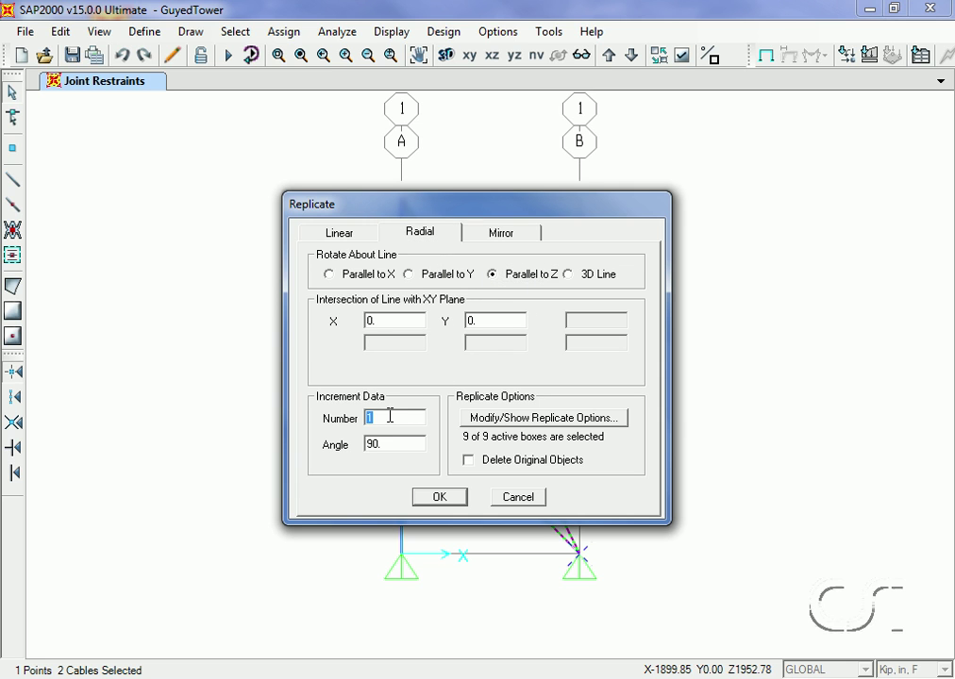
type("2")
double_click(382, 445)
type("1")
left_click(448, 500)
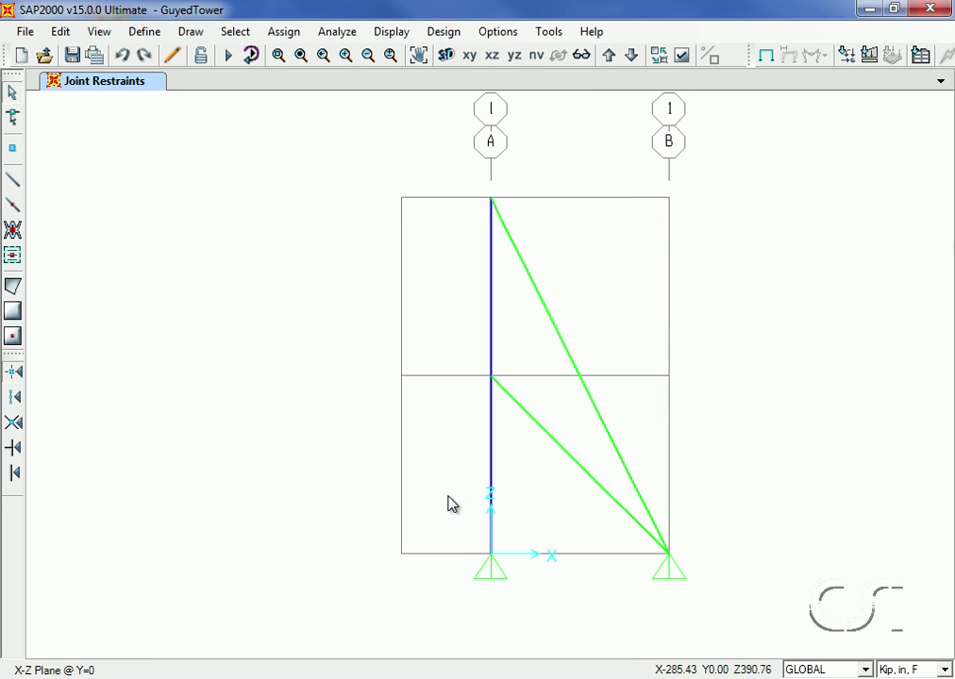
Switch to the default 3D view and hide the grid lines.
left_click(446, 55)
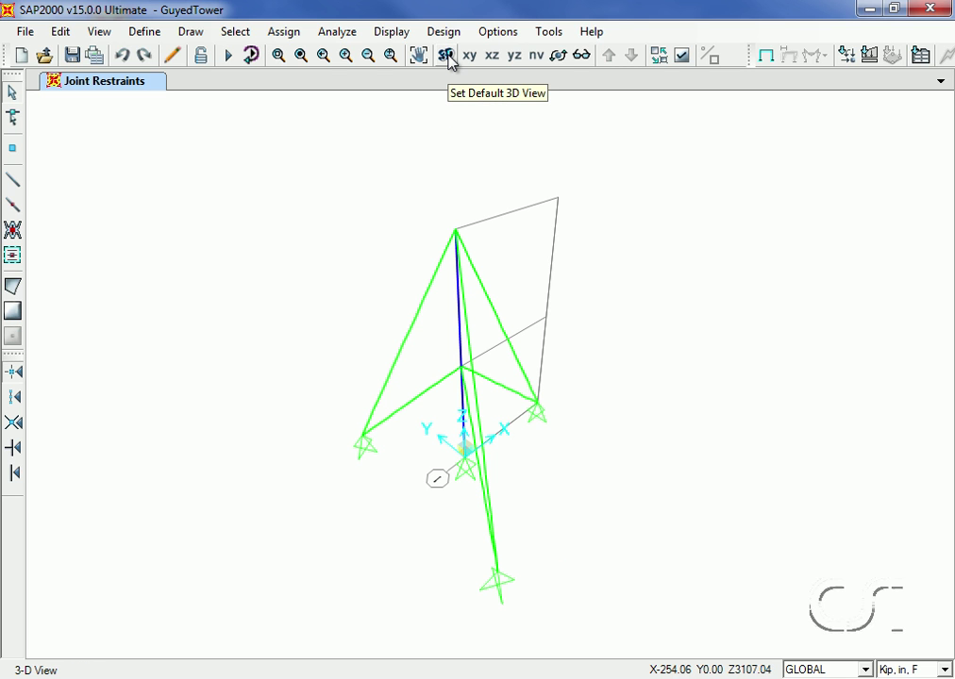
left_click(100, 32)
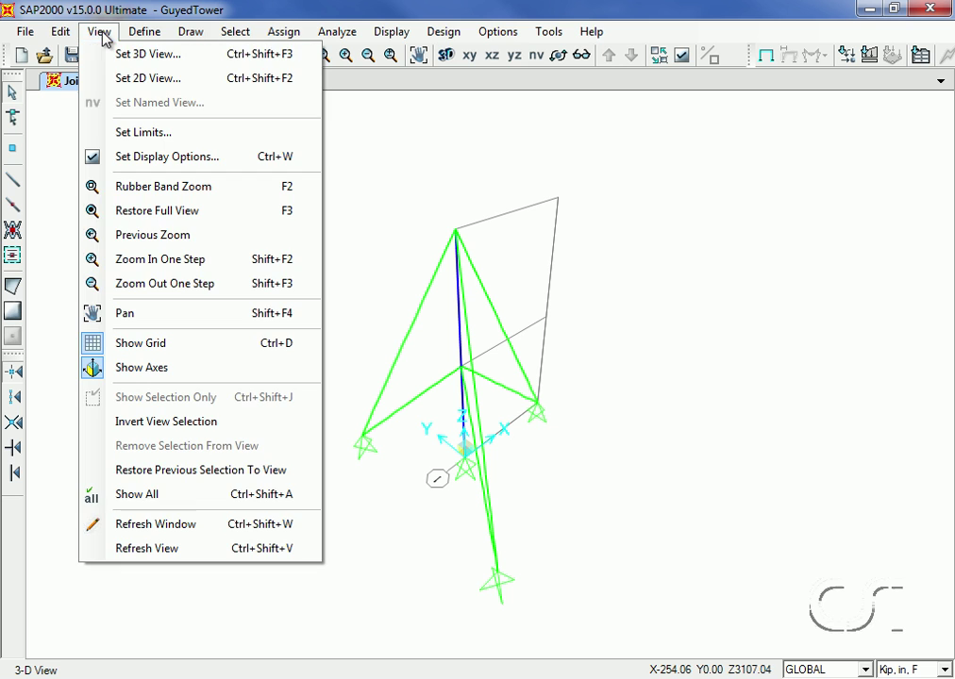
left_click(142, 345)
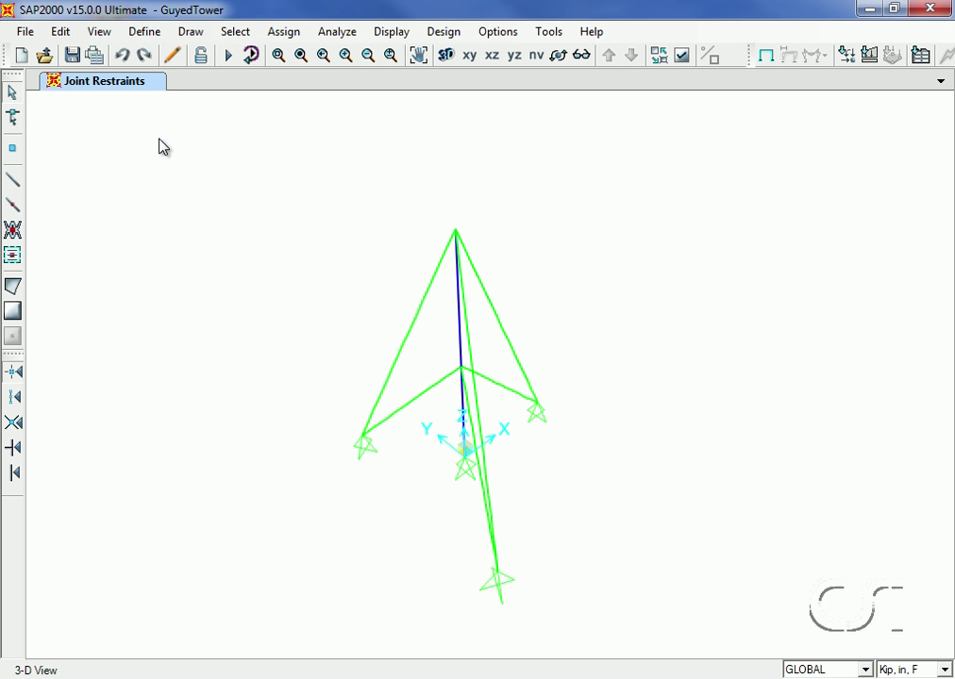
Add a TARGET load pattern of type OTHER with zero self weight.
left_click(146, 32)
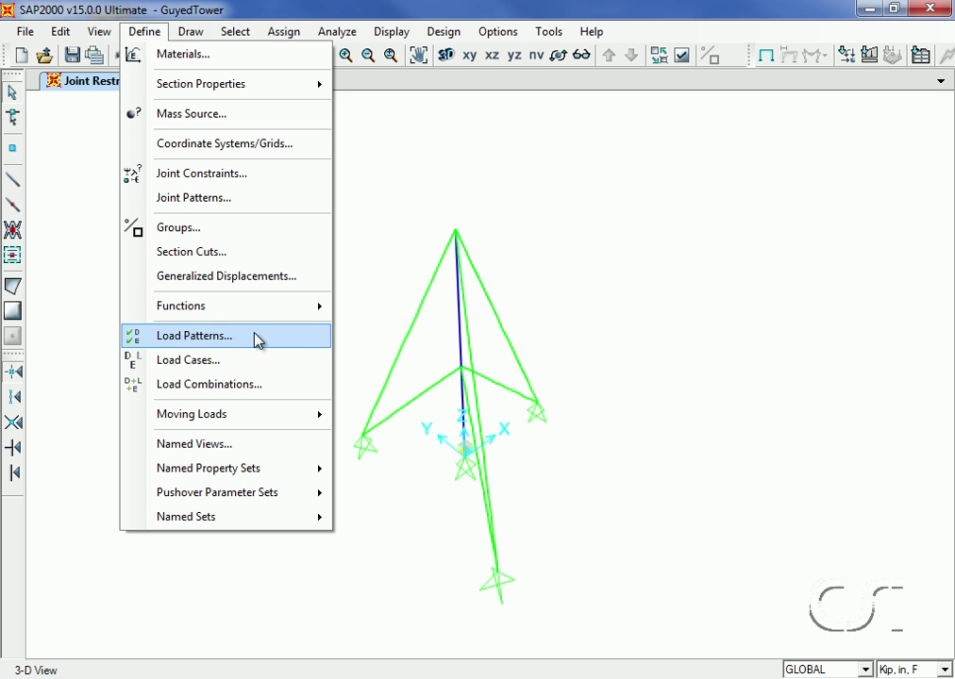
left_click(199, 338)
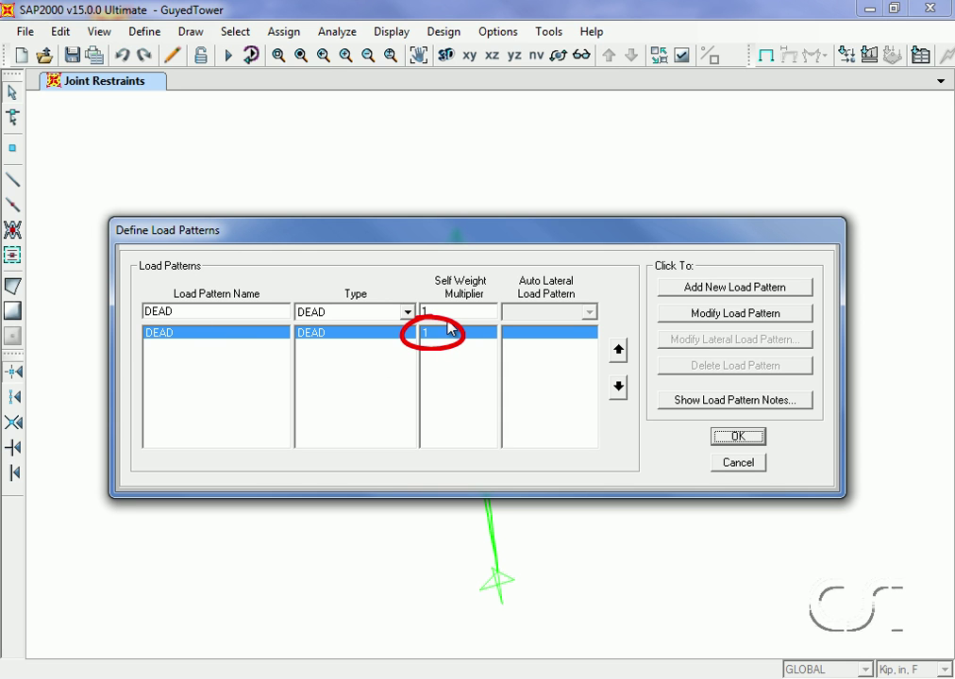
double_click(231, 316)
type("TARGETR")
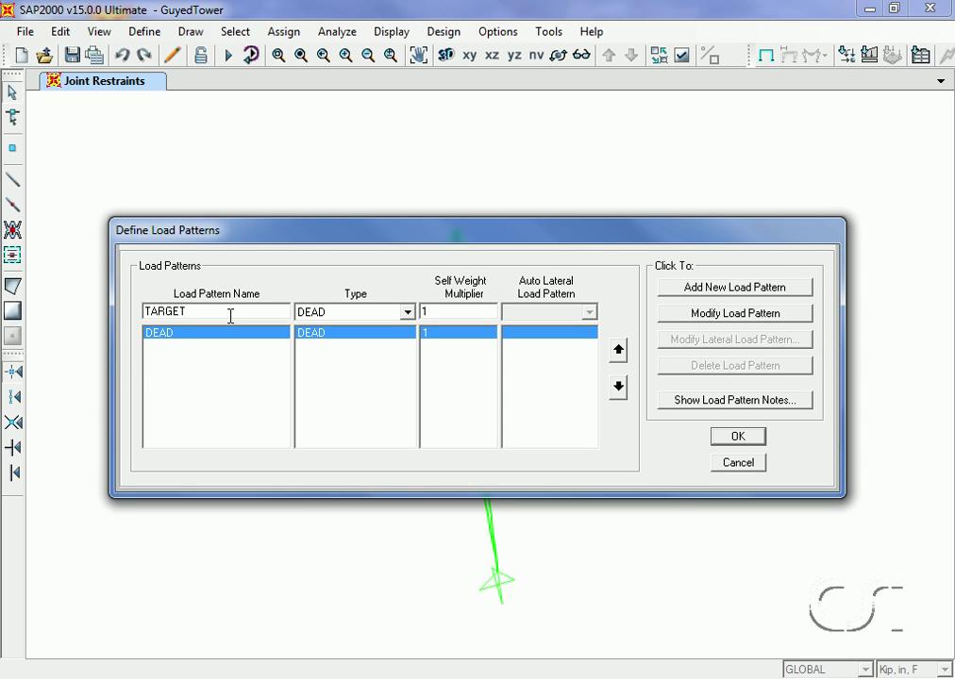
left_click(316, 314)
left_click(319, 380)
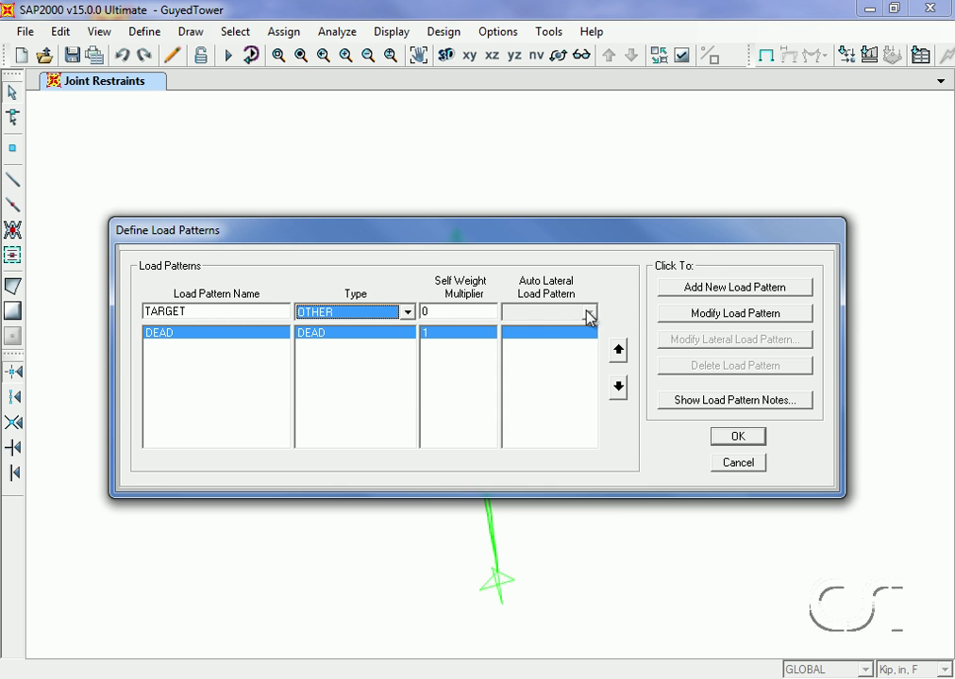
left_click(690, 293)
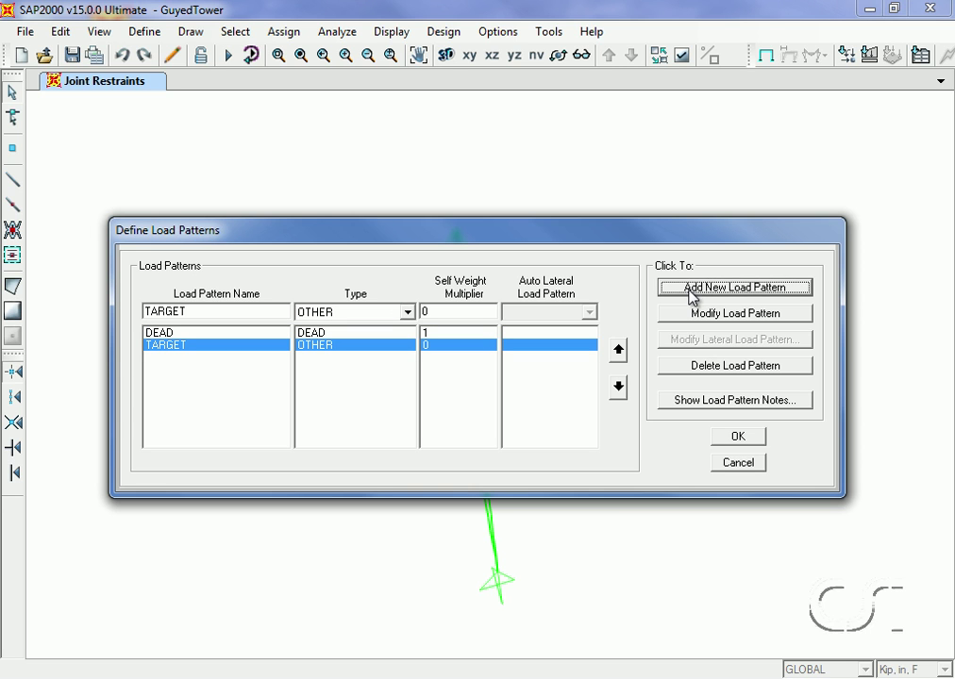
Add a WIND load pattern of type WIND and close the Load Patterns dialog.
double_click(219, 309)
type("WIND")
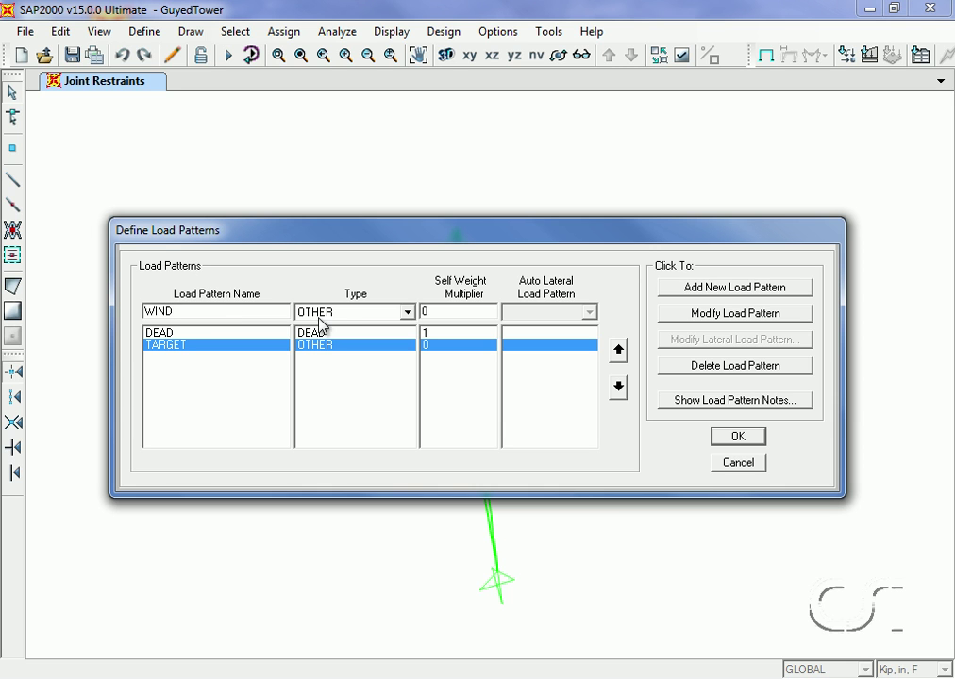
left_click(382, 312)
left_click(319, 366)
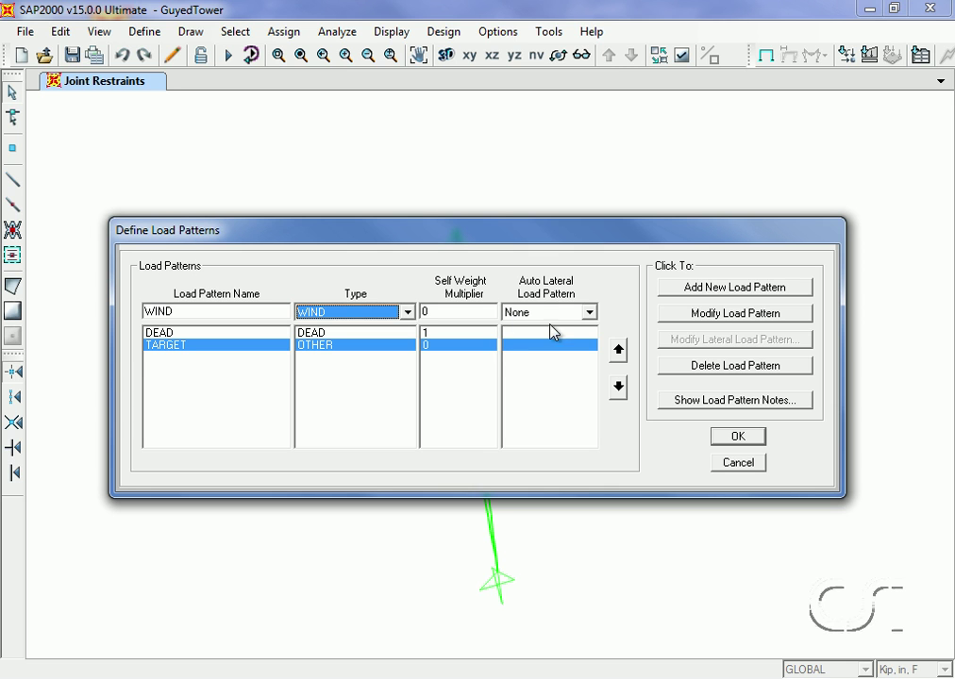
left_click(712, 293)
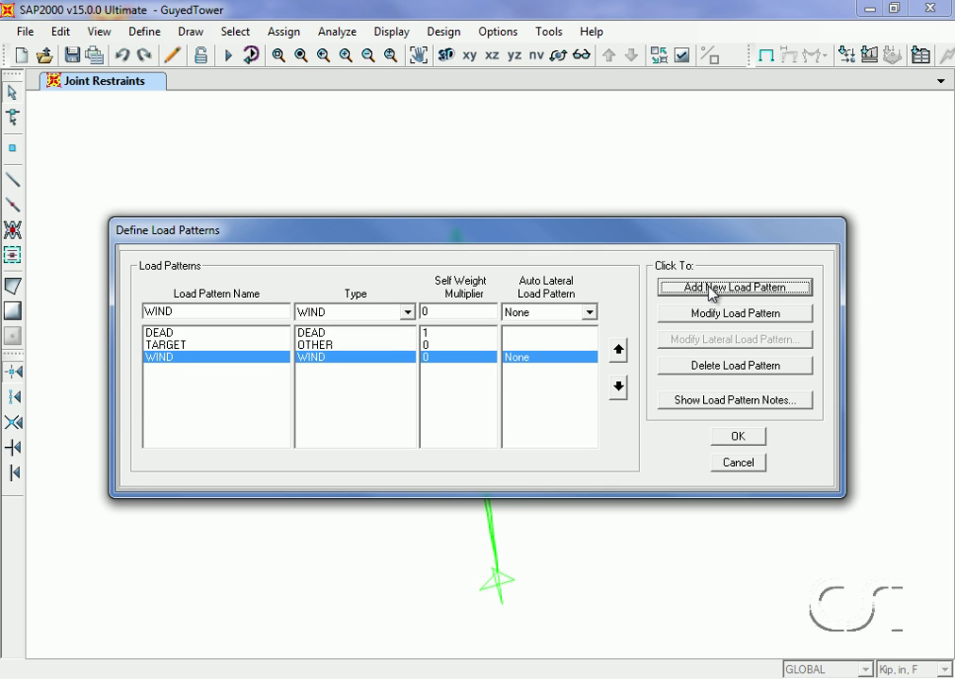
left_click(738, 438)
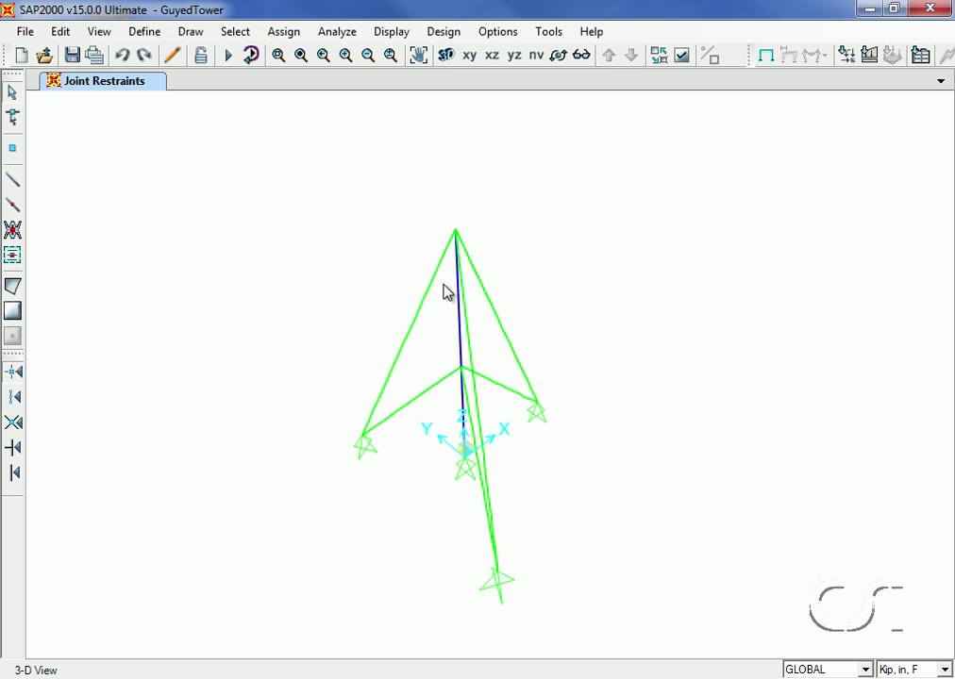
Select all six guy cables by their CABLE property.
left_click(239, 36)
mouse_move(283, 55)
mouse_move(491, 222)
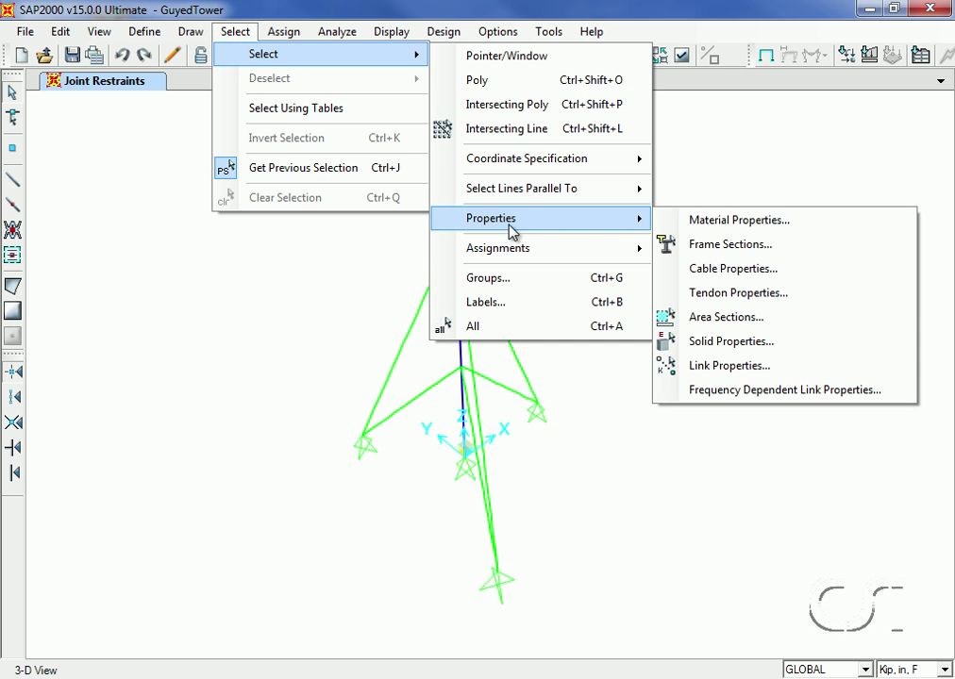
left_click(790, 276)
left_click(384, 312)
left_click(579, 346)
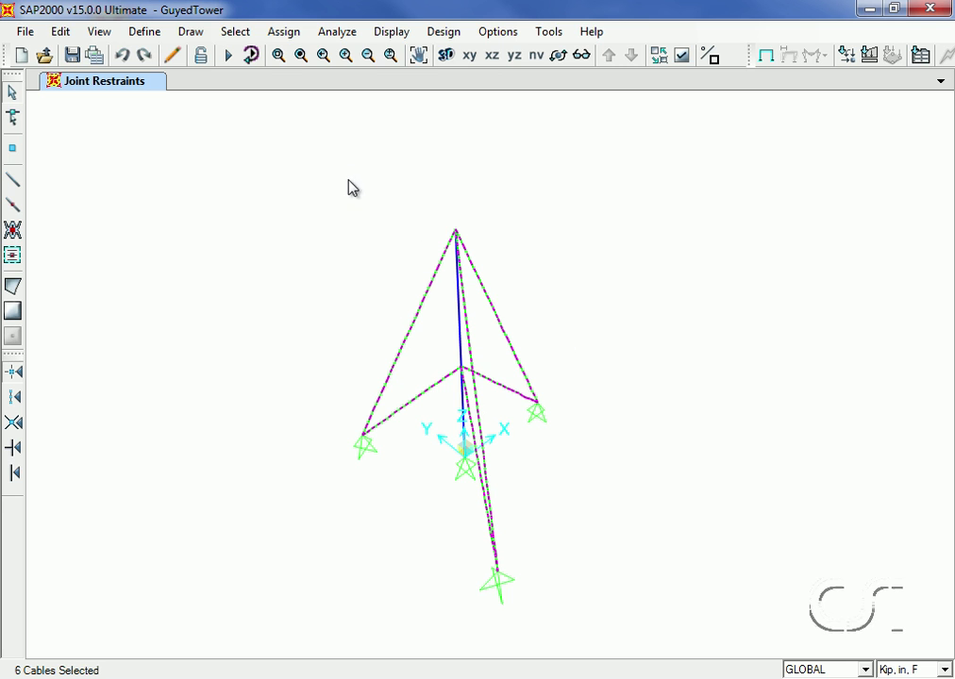
Assign the cables an 8.5 target force at relative location 0 in the TARGET pattern.
left_click(283, 32)
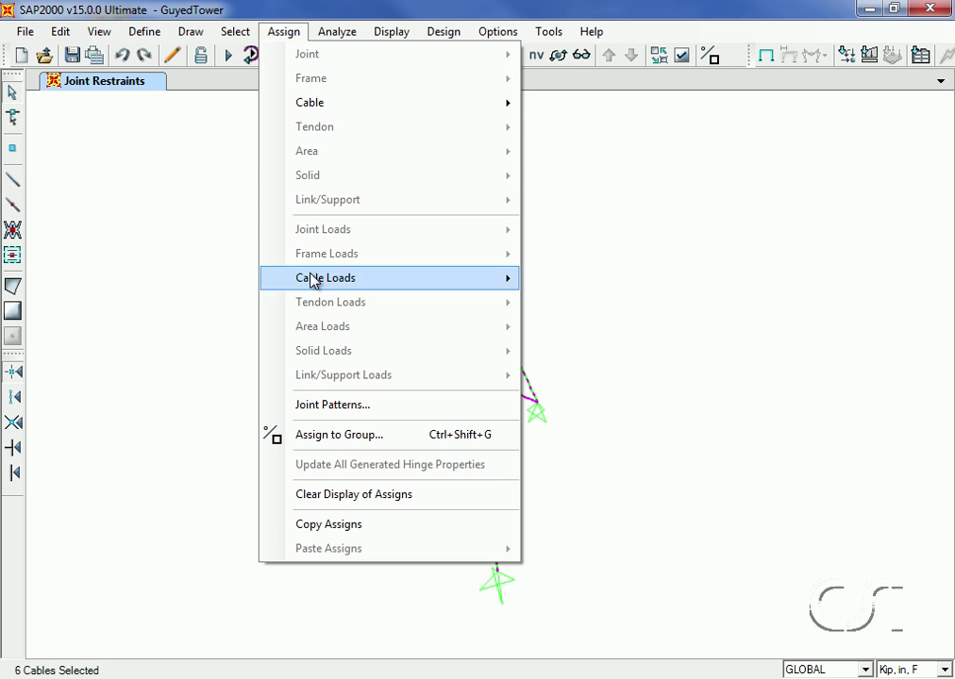
mouse_move(313, 280)
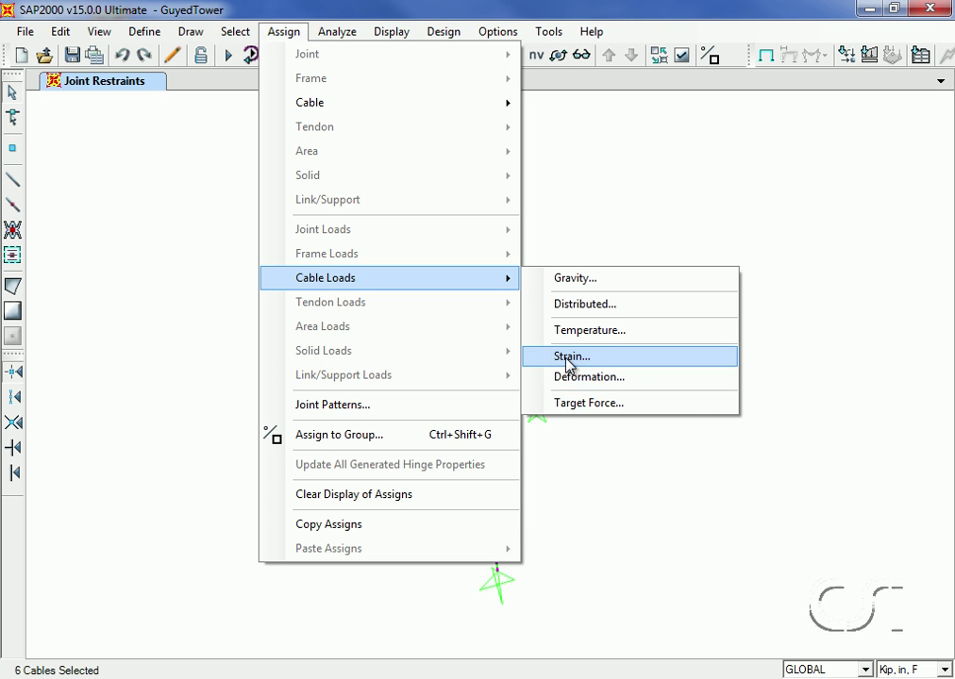
left_click(595, 406)
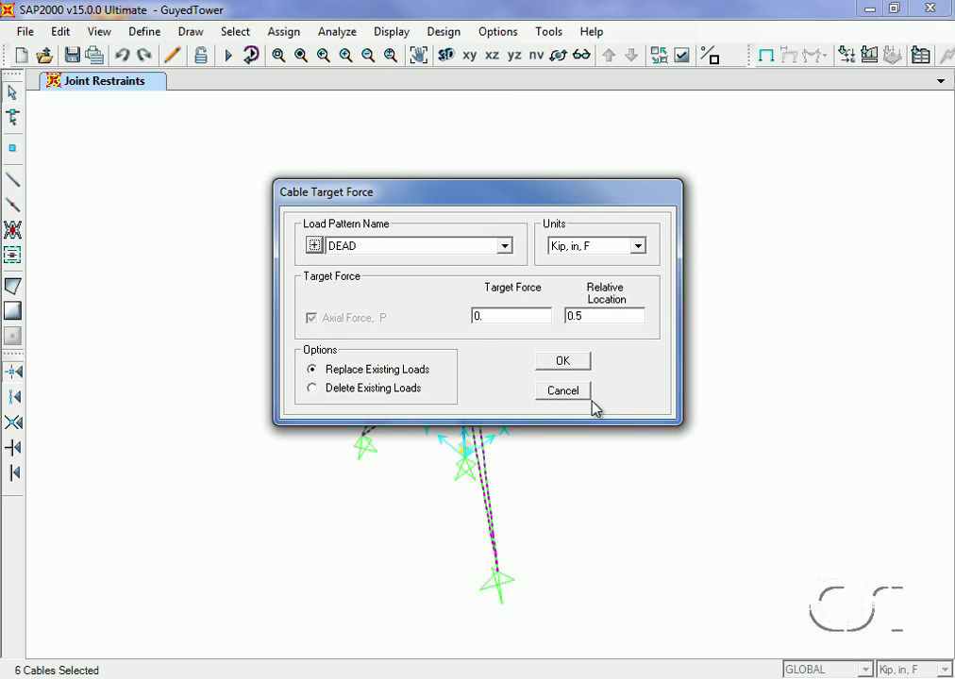
left_click(429, 249)
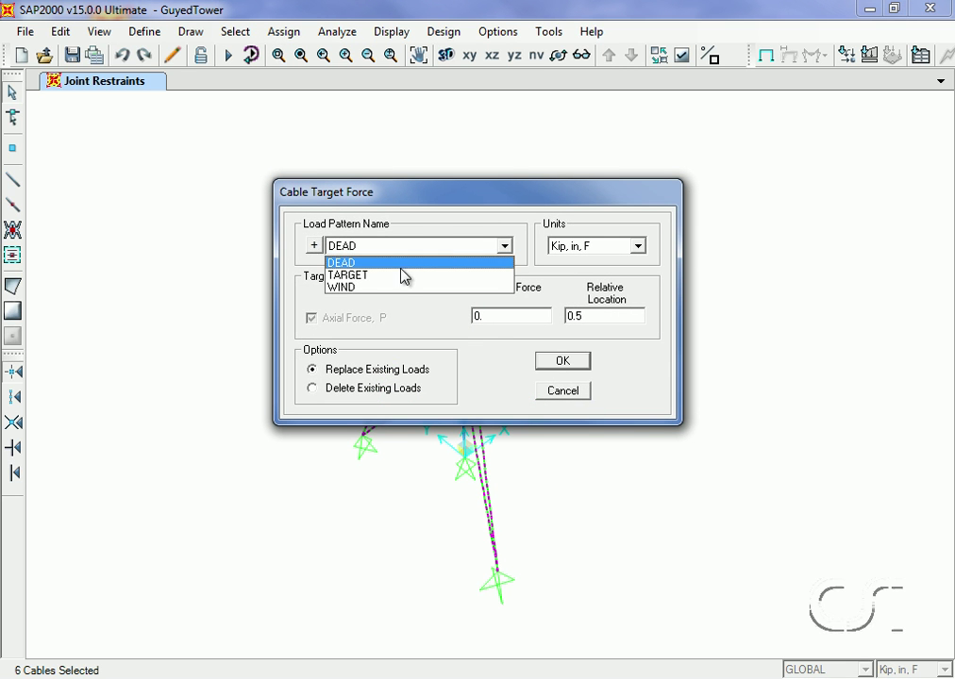
left_click(391, 280)
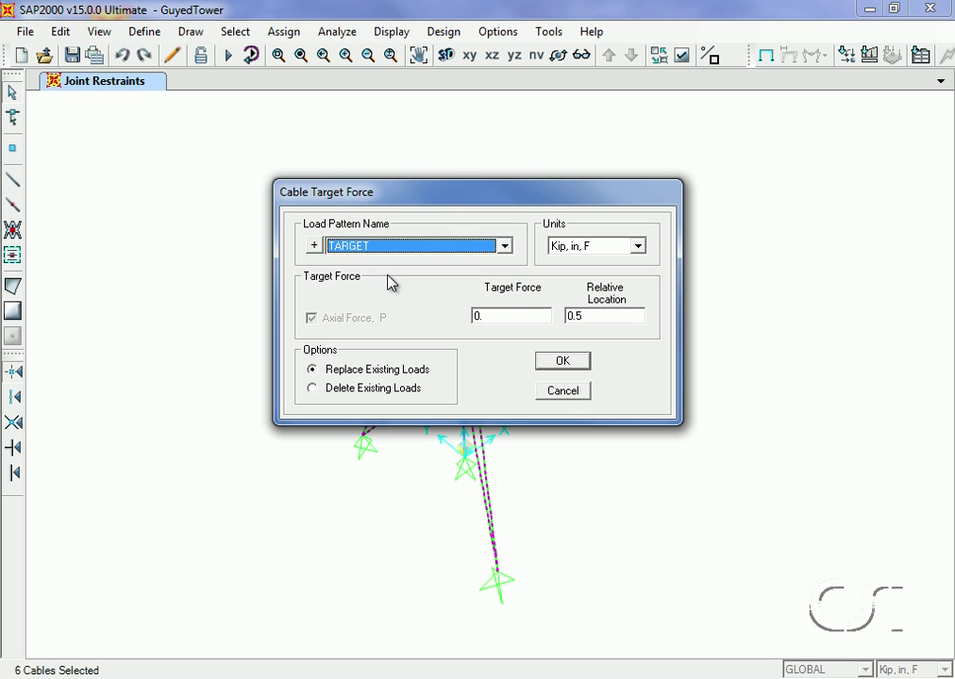
left_click(500, 318)
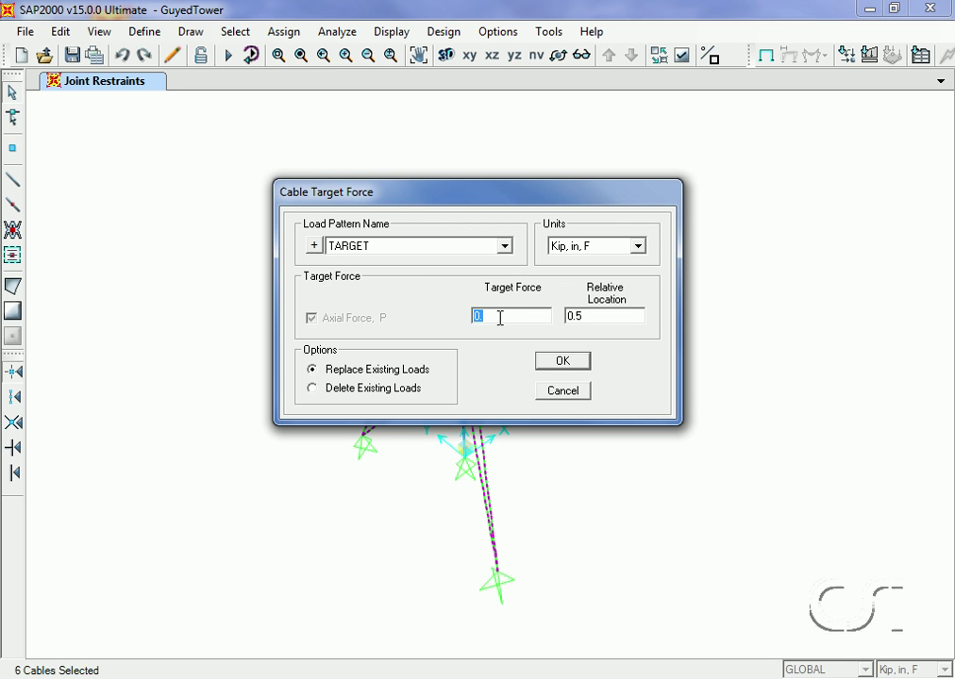
type("8.5")
left_click(595, 317)
type("0")
left_click(563, 366)
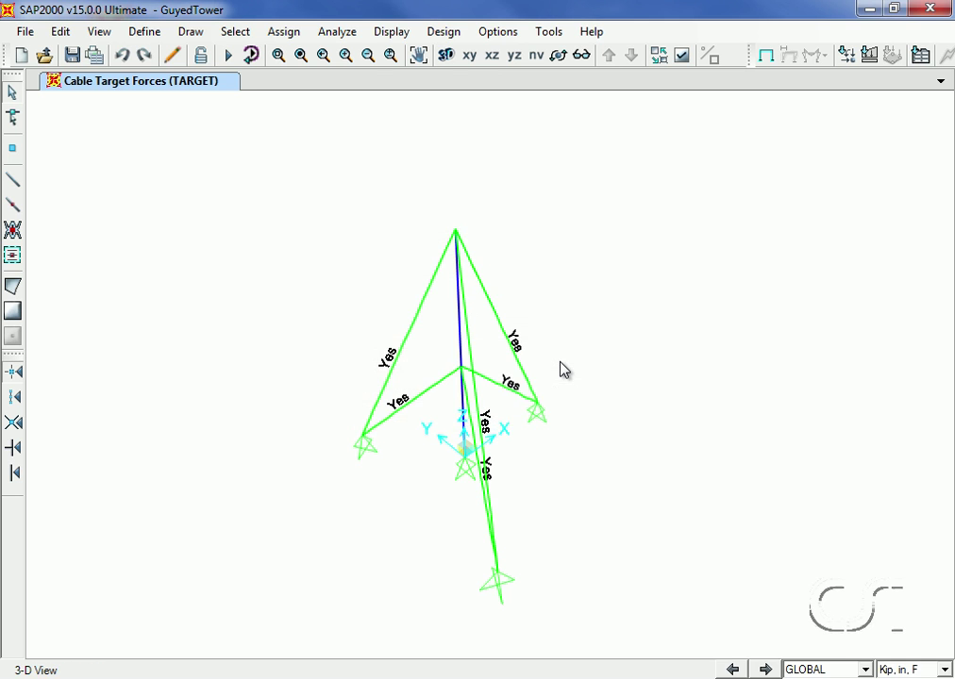
Select the mast and assign a WIND distributed load of -120 lb/ft along global Y.
left_click(462, 338)
left_click(277, 33)
mouse_move(298, 257)
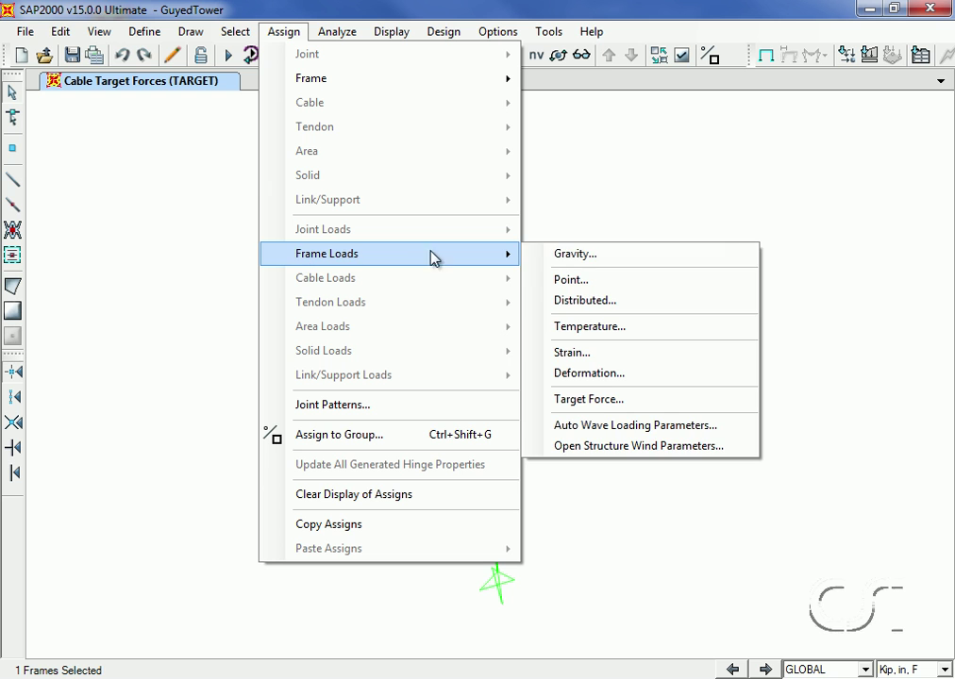
left_click(623, 302)
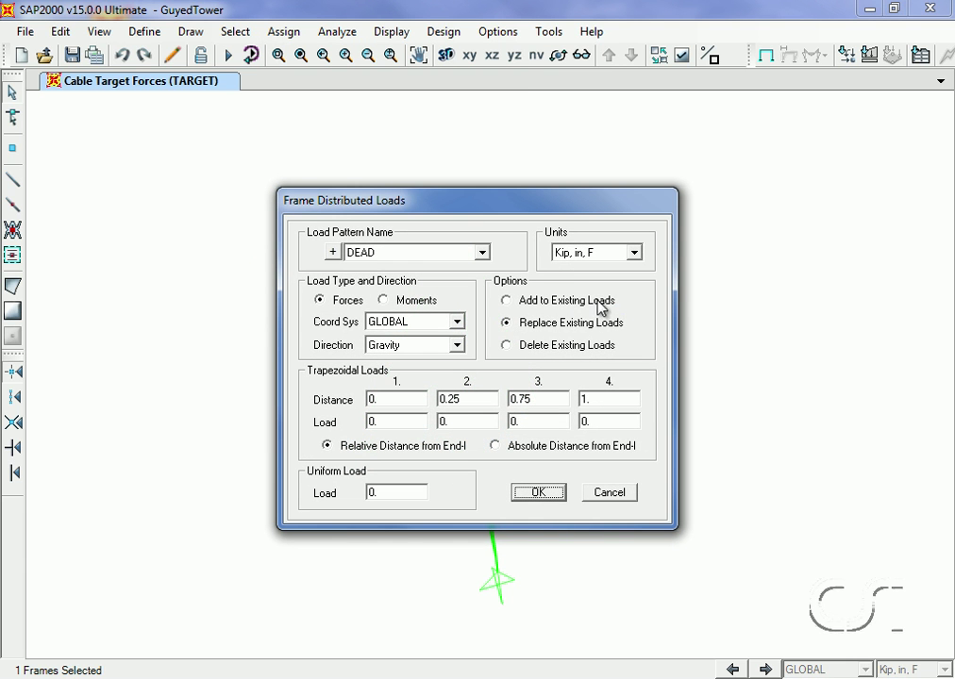
left_click(485, 255)
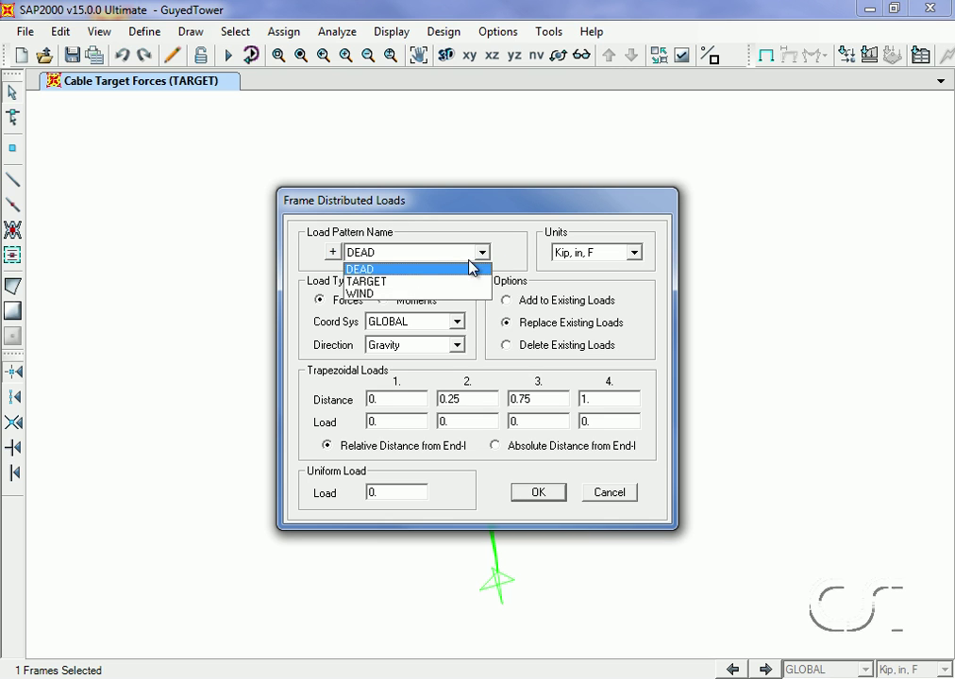
left_click(419, 294)
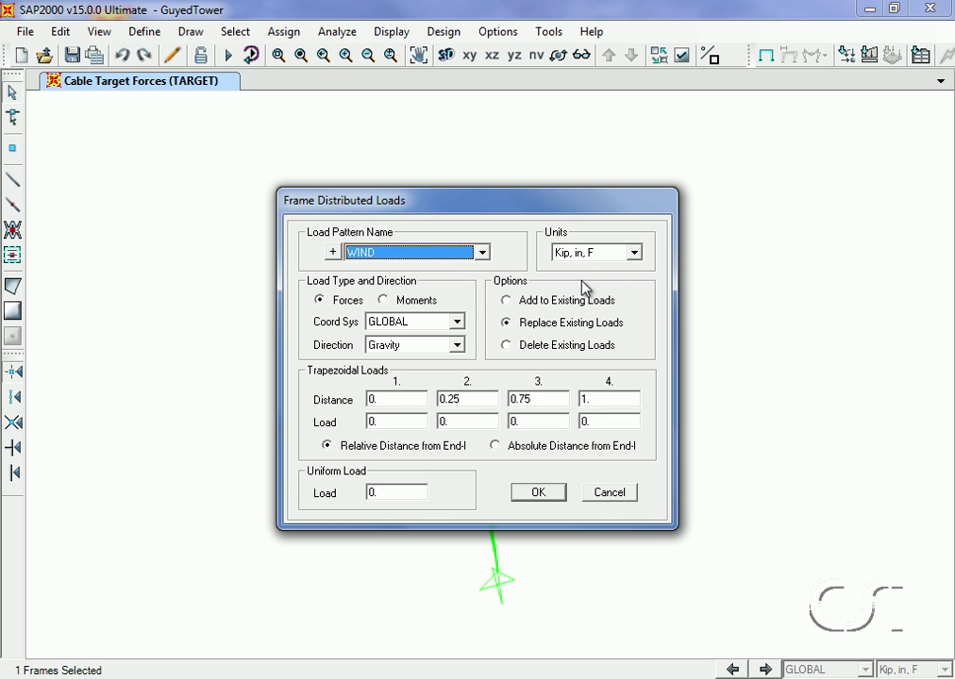
left_click(609, 254)
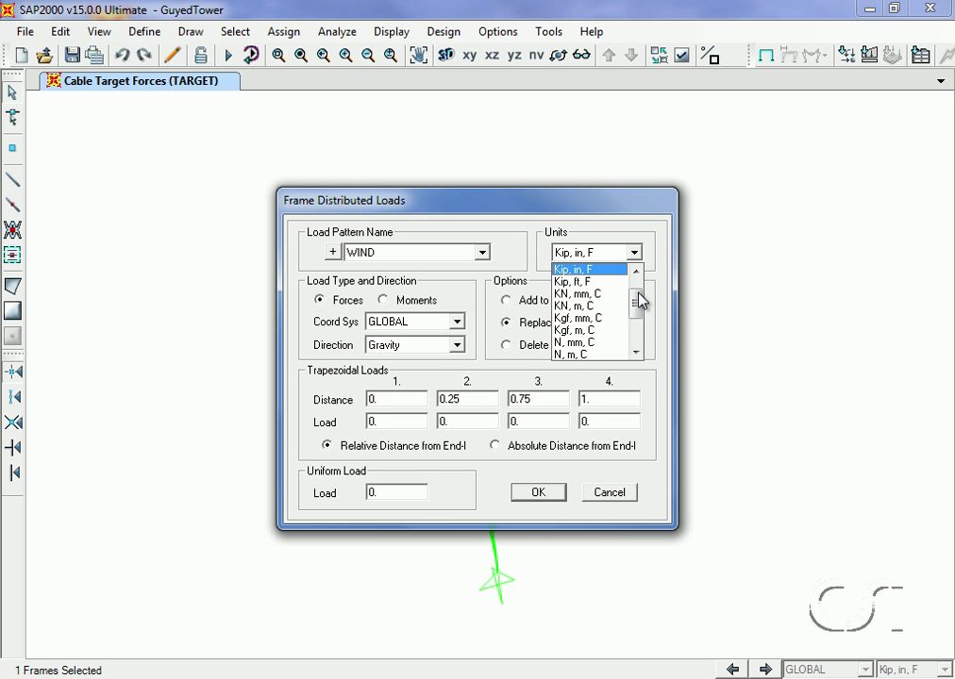
left_click_drag(639, 300, 636, 292)
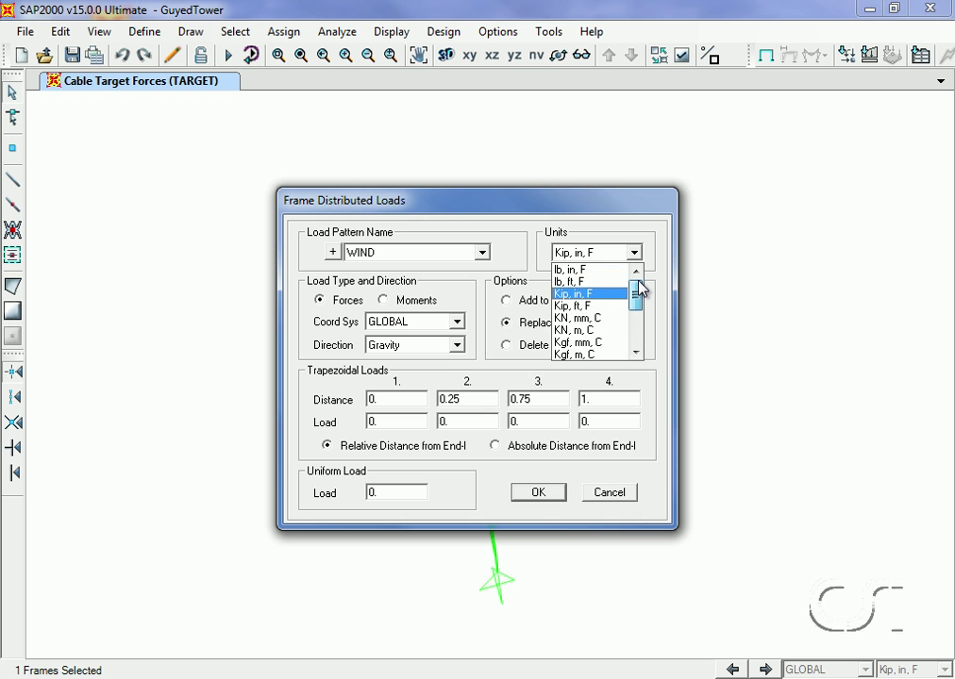
left_click(576, 282)
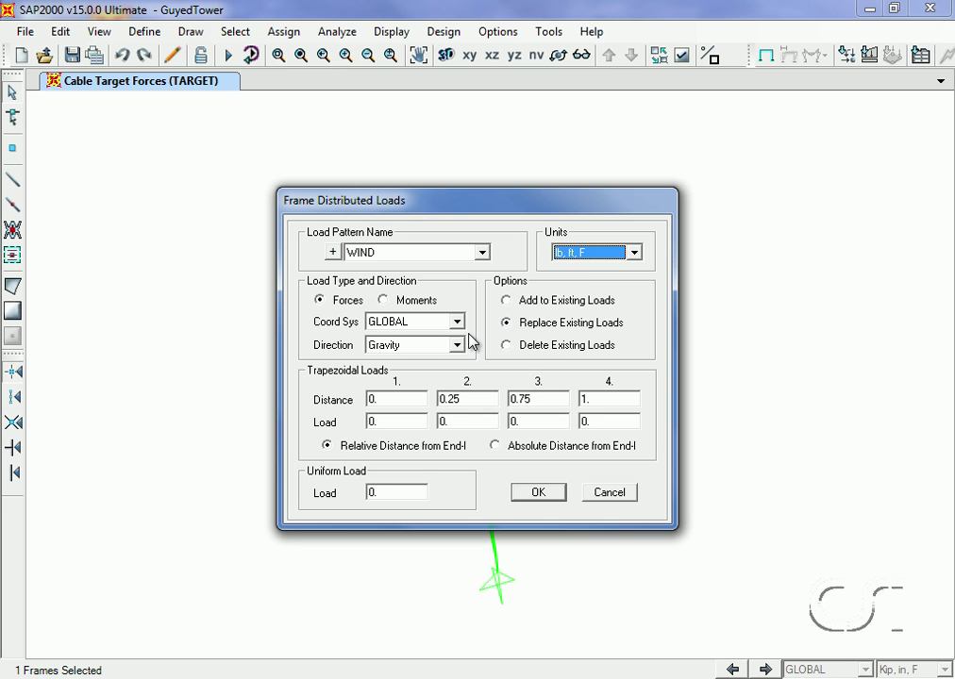
left_click(457, 345)
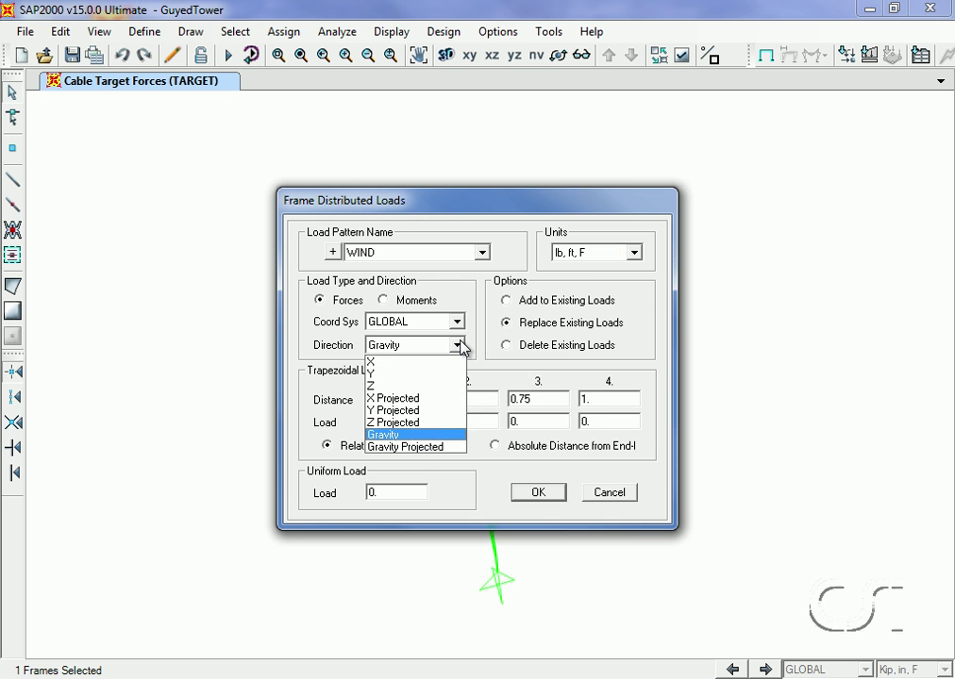
left_click(398, 376)
double_click(385, 492)
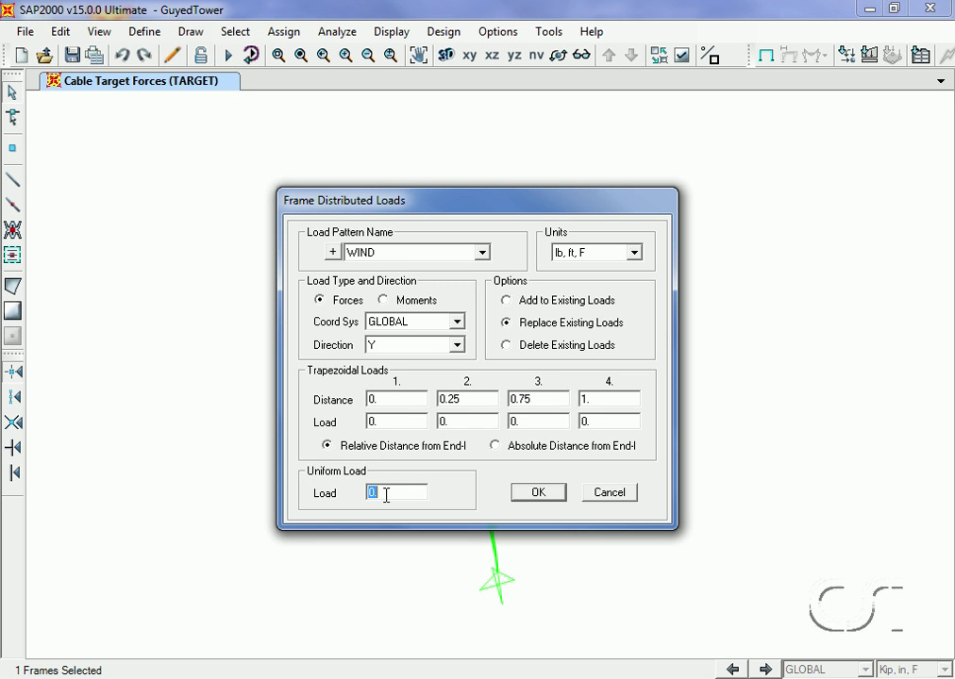
type("-120")
left_click(538, 497)
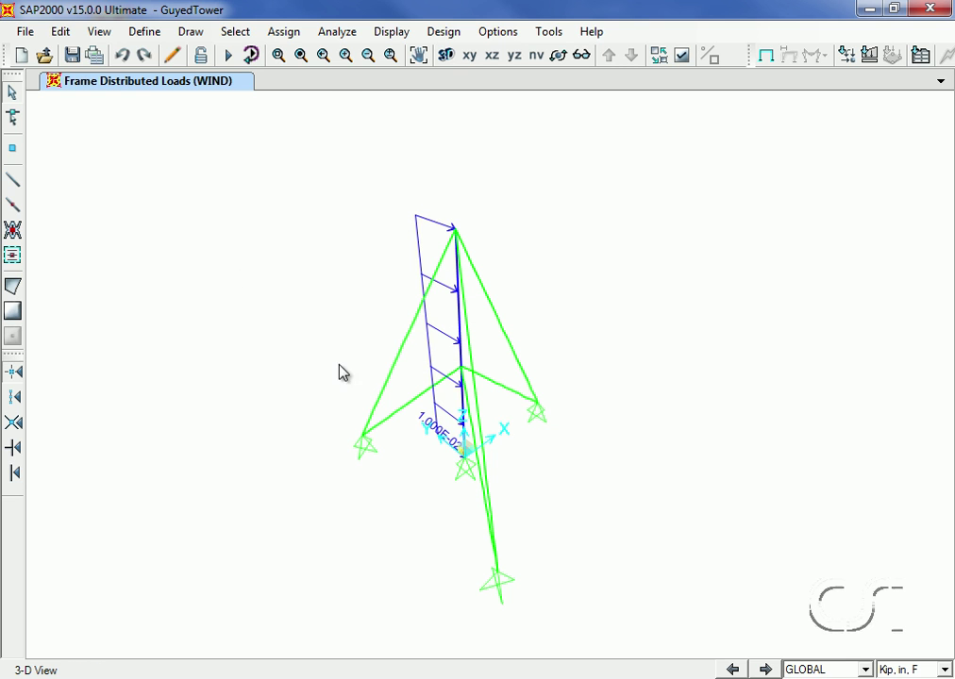
Delete the MODAL load case from the Load Cases list.
left_click(144, 33)
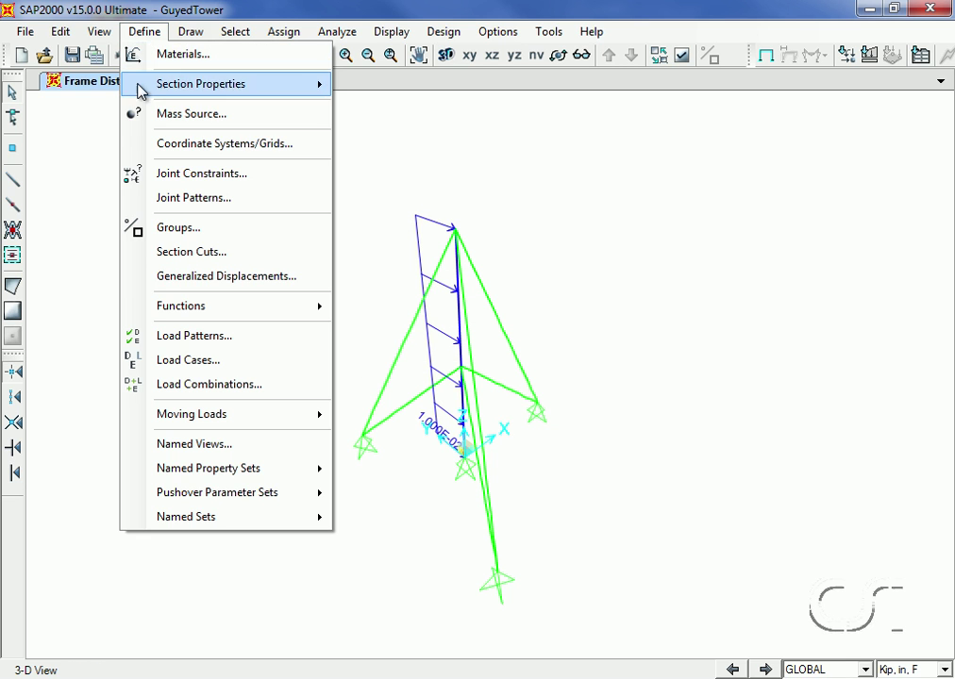
left_click(189, 360)
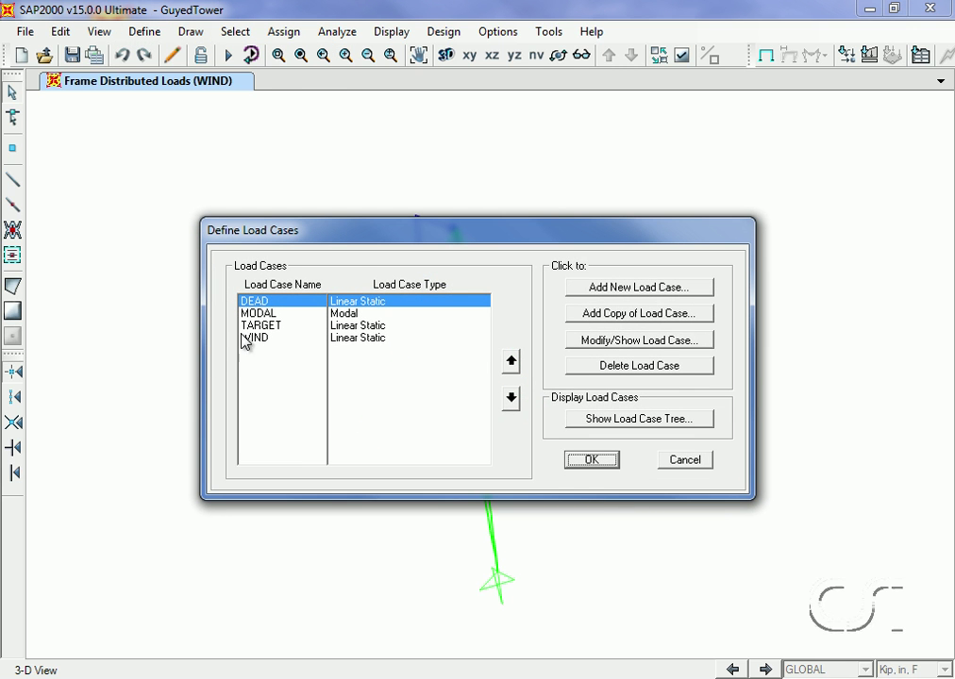
left_click(261, 318)
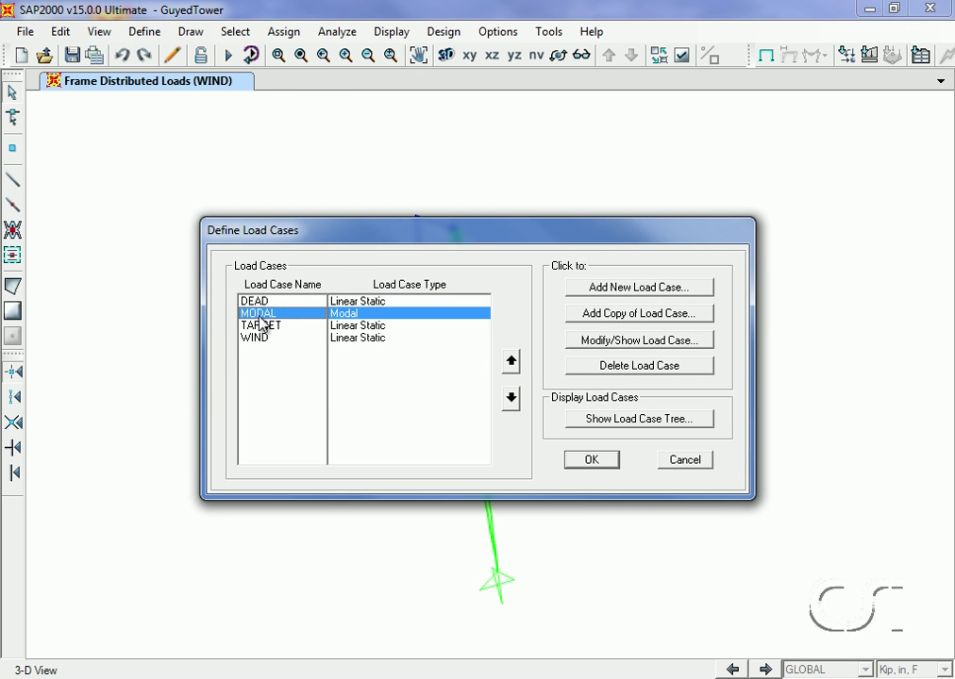
left_click(615, 372)
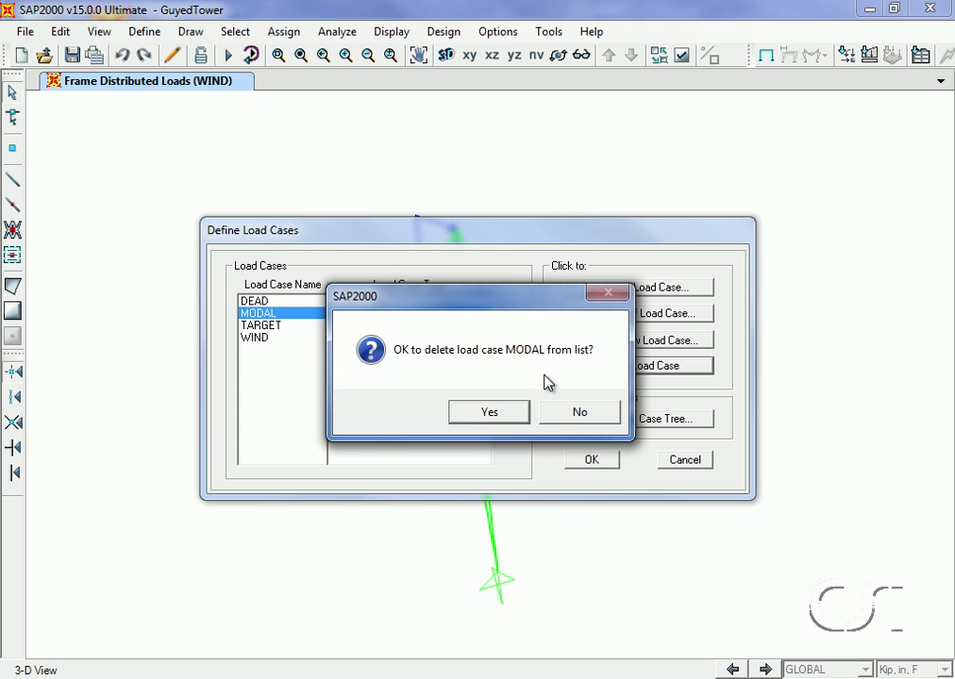
left_click(487, 416)
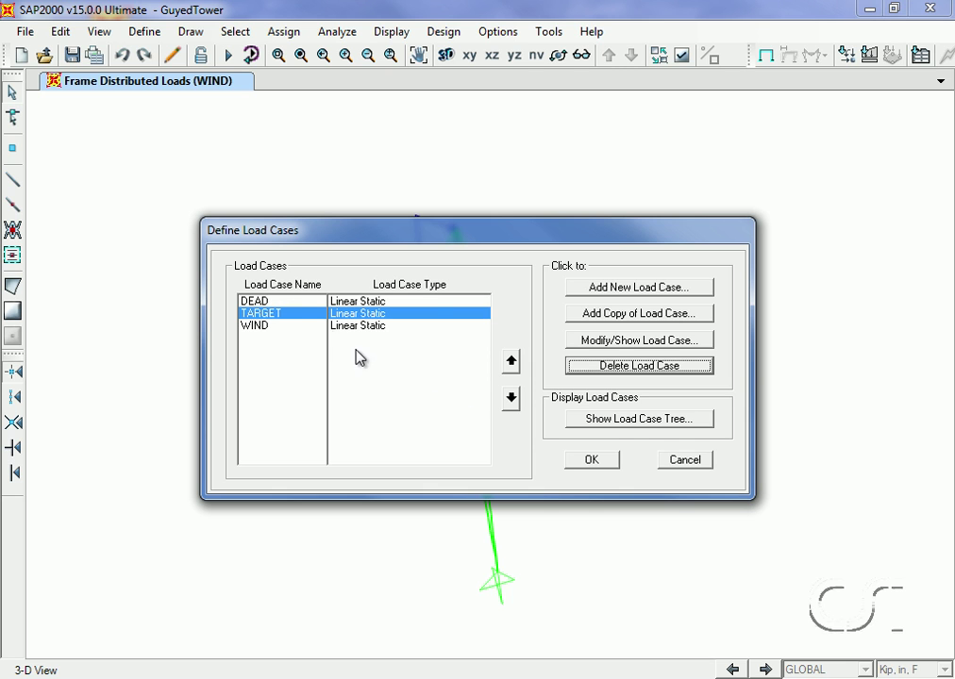
Review the remaining DEAD, TARGET and WIND load cases, leaving TARGET selected.
left_click(280, 302)
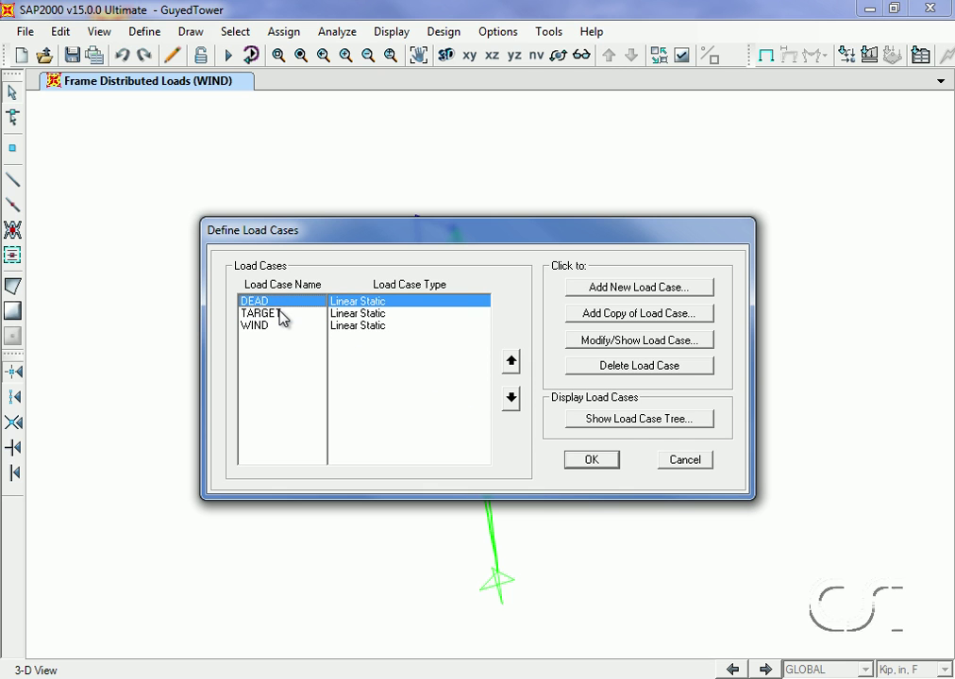
left_click(279, 315)
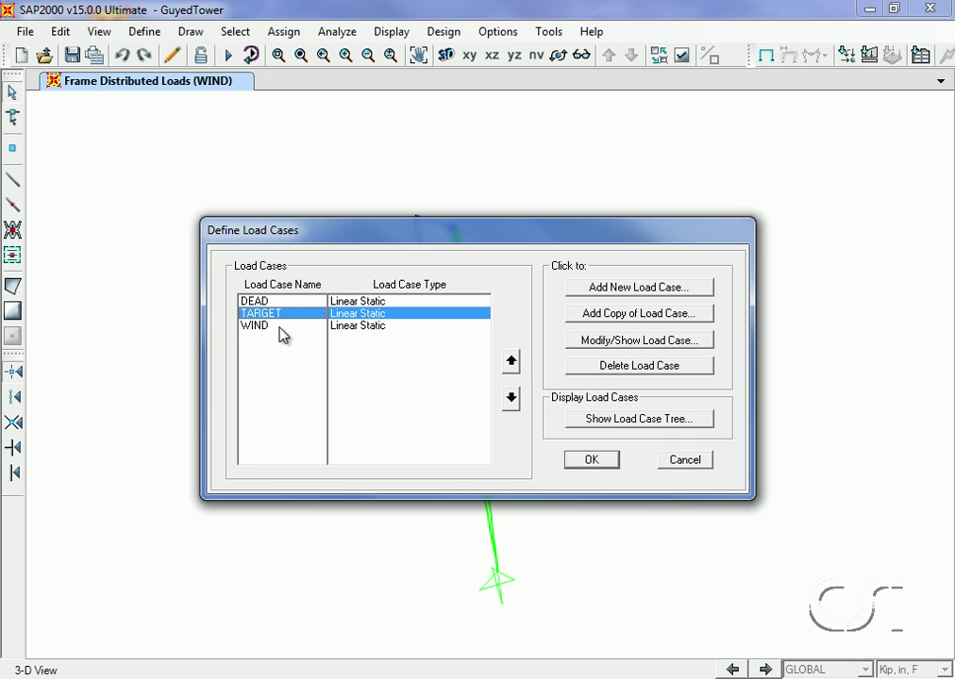
left_click(281, 331)
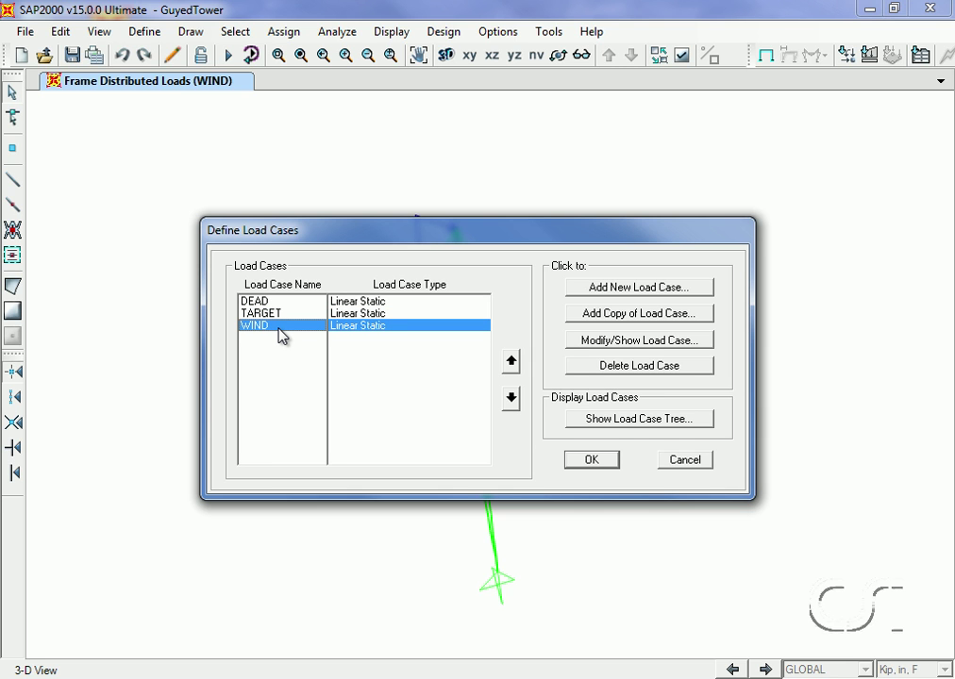
left_click(270, 315)
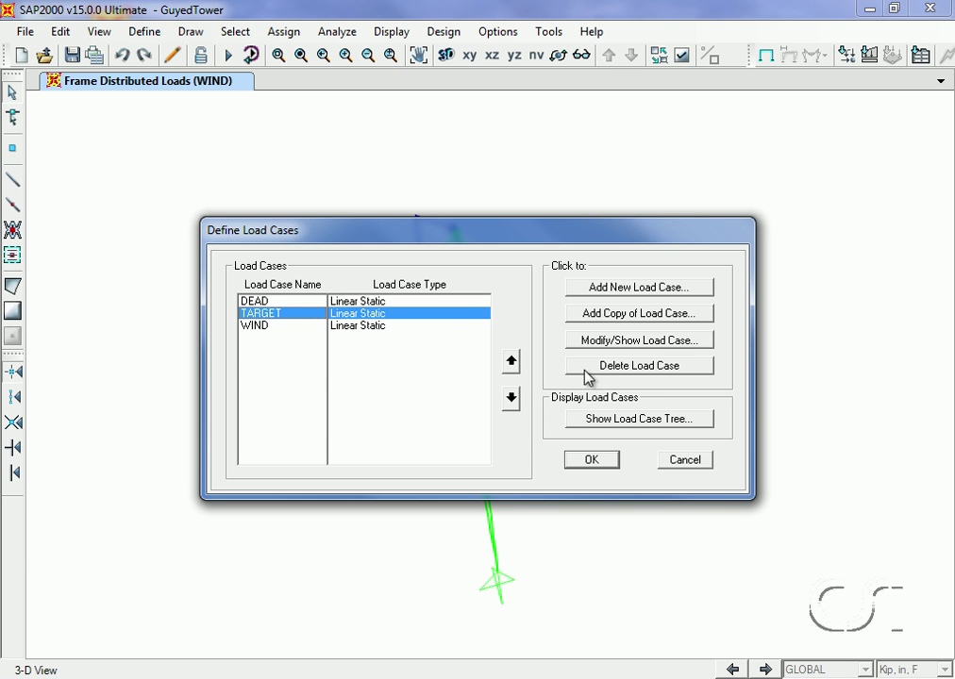
Make TARGET a Nonlinear Static case applying TARGET and DEAD patterns at scale factor 1.
left_click(668, 341)
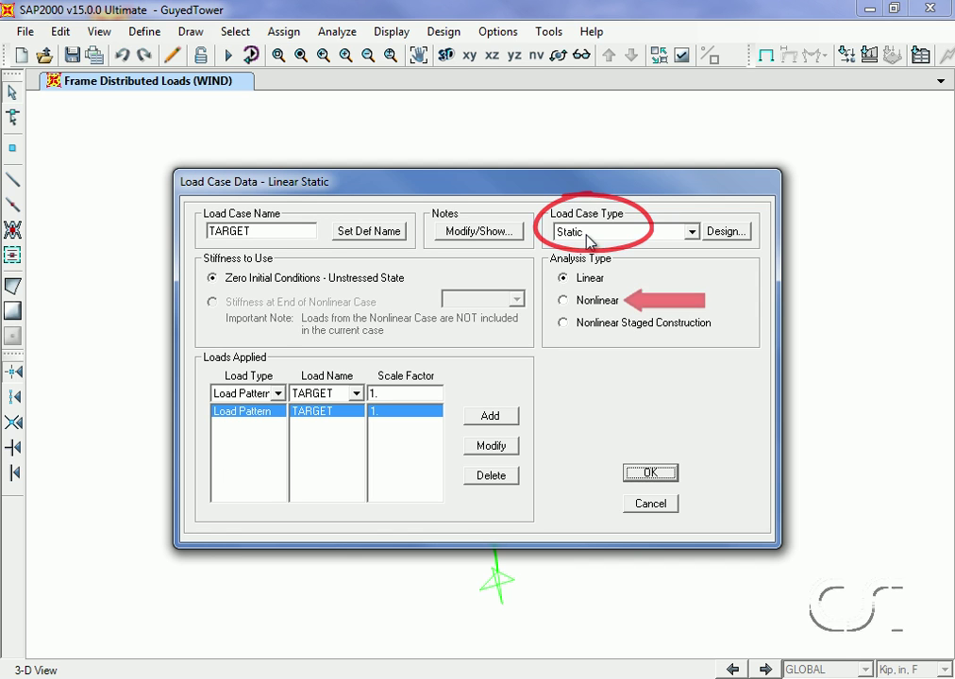
left_click(564, 302)
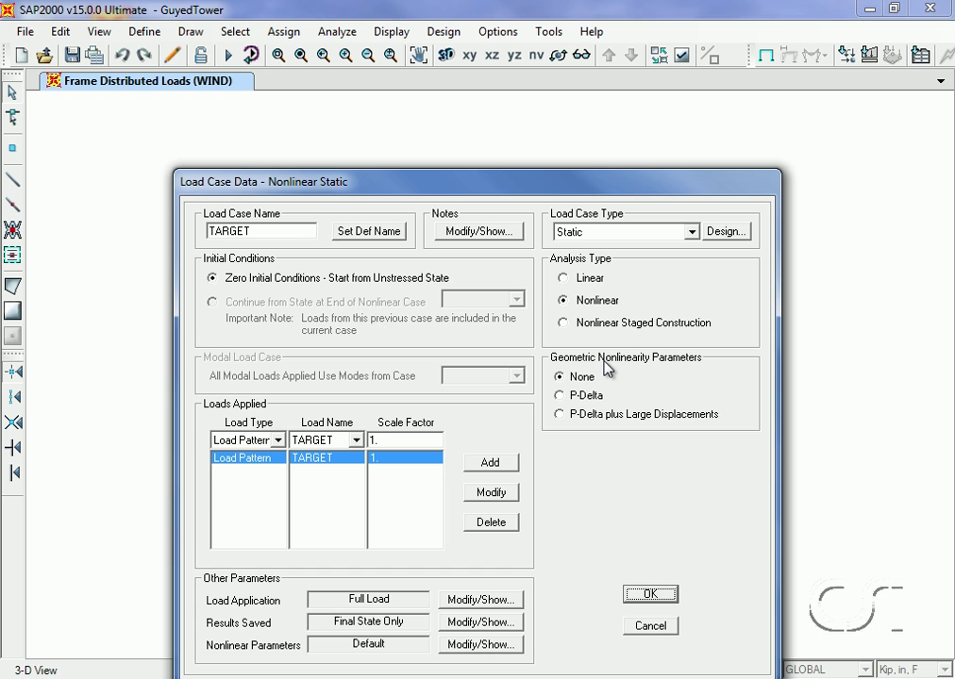
left_click(355, 441)
left_click(341, 457)
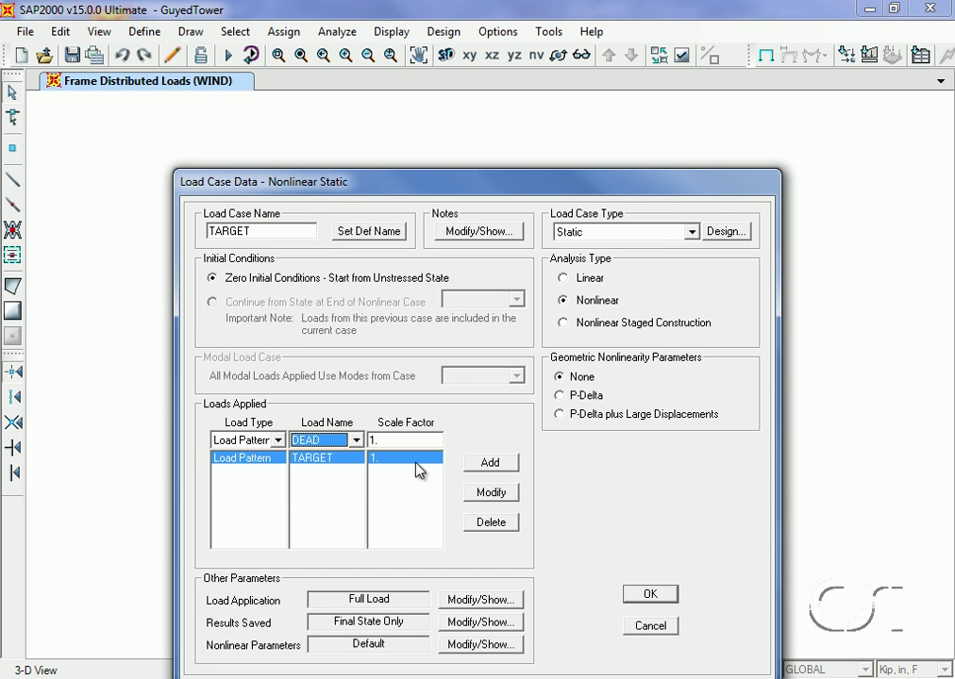
left_click(490, 463)
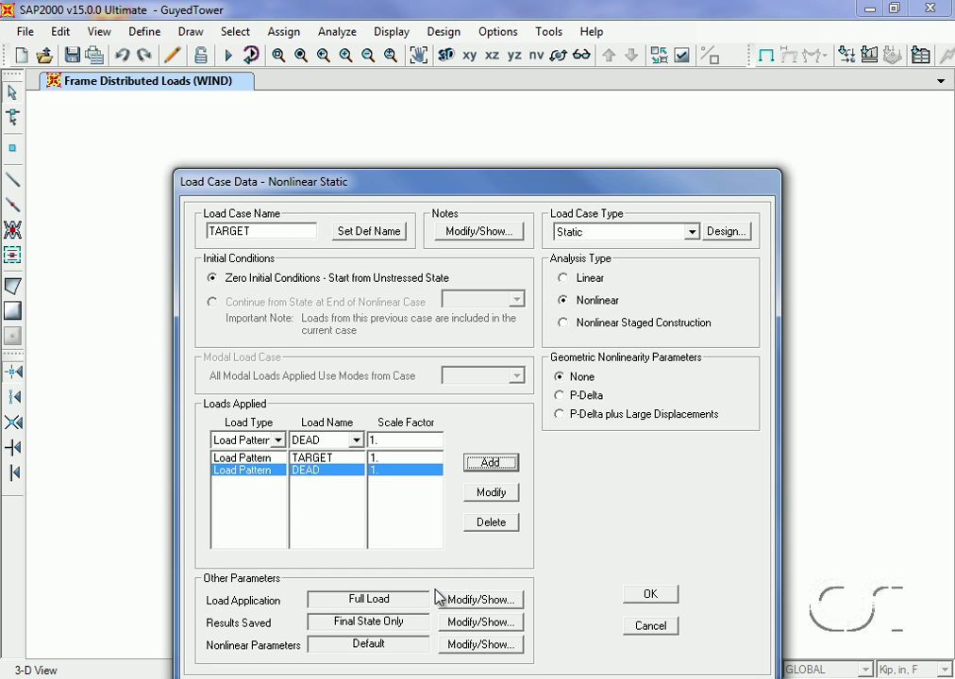
left_click(480, 650)
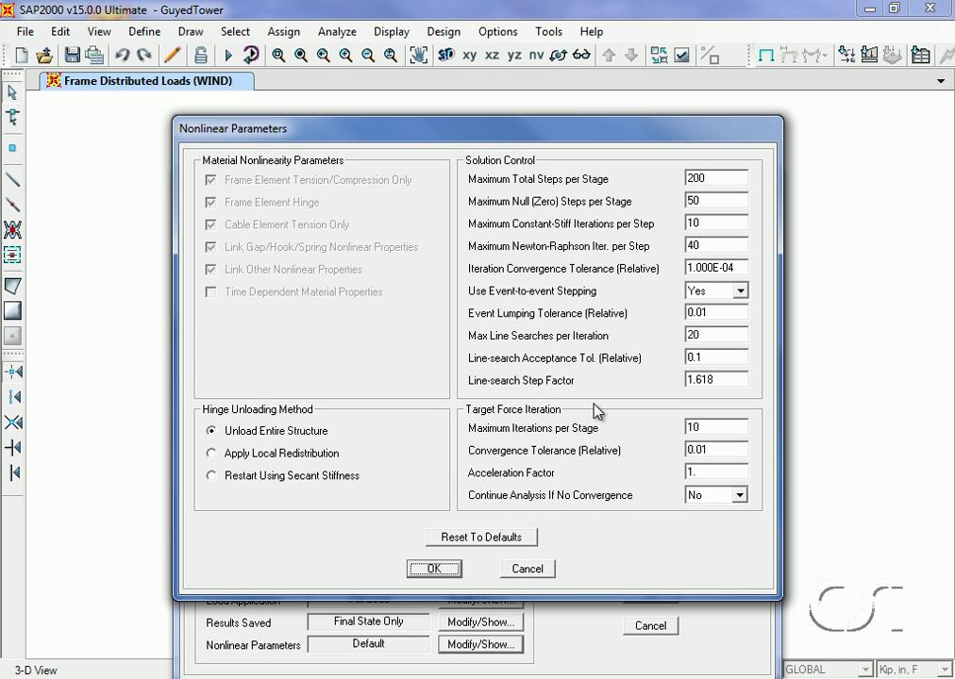
left_click(433, 569)
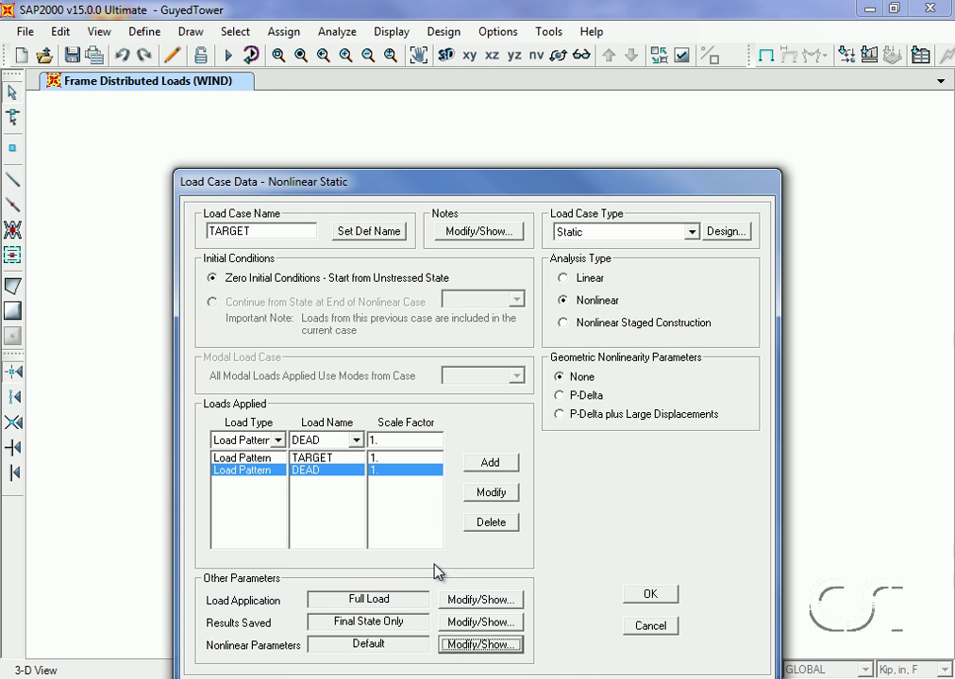
left_click(649, 596)
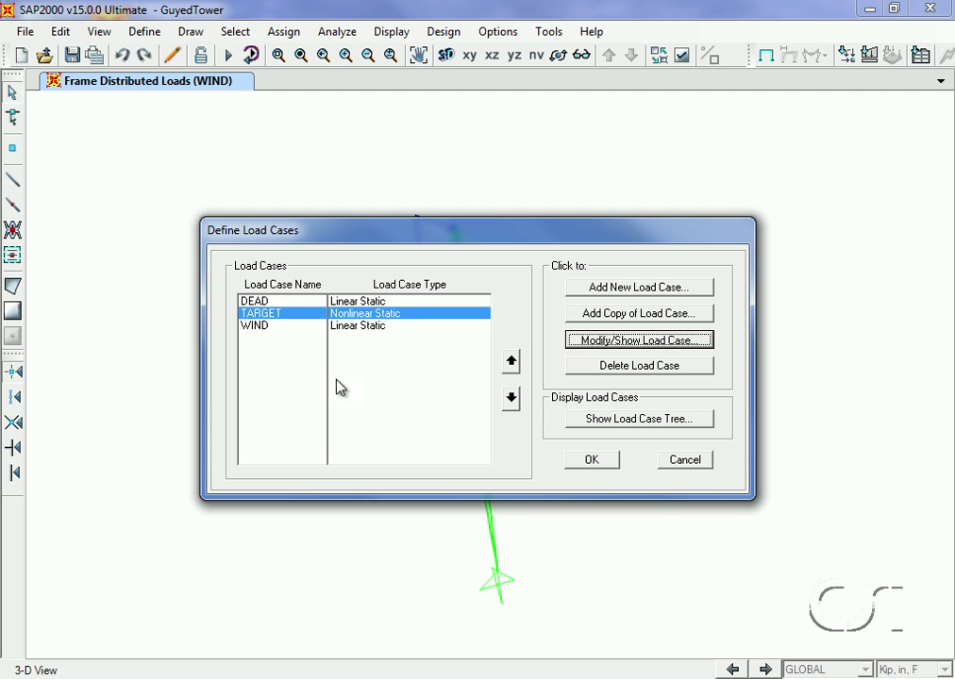
Set WIND as Nonlinear Static, continuing from the end state of the TARGET case.
left_click(263, 330)
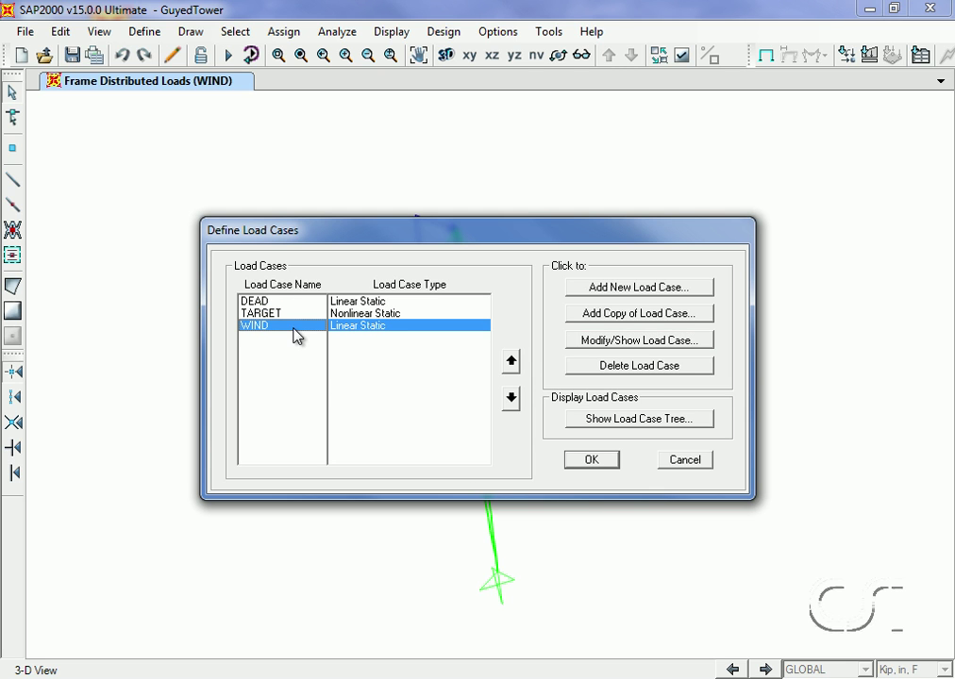
left_click(619, 341)
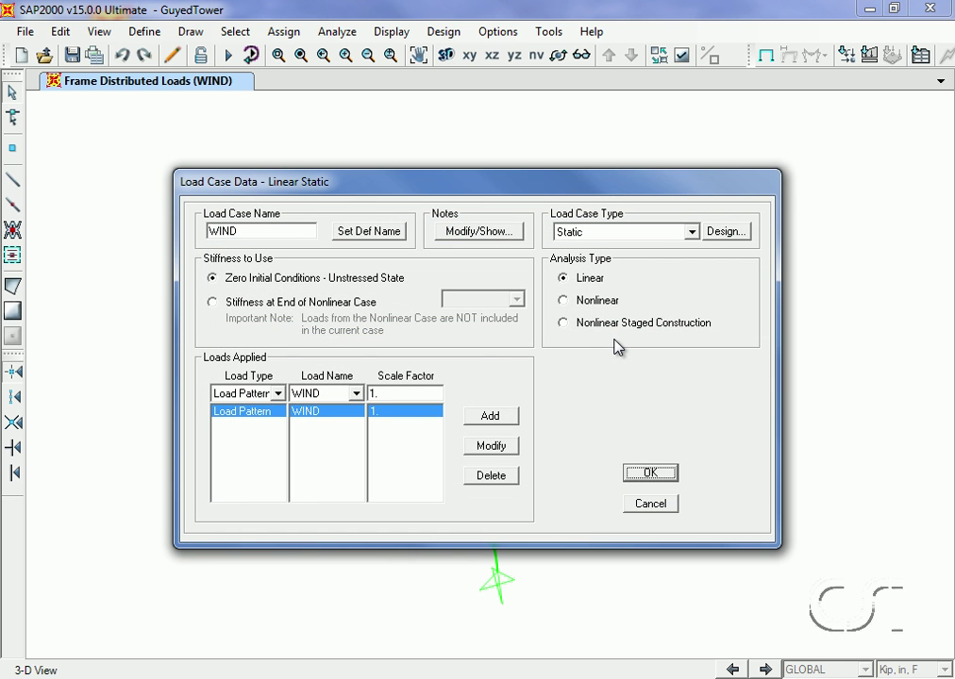
left_click(566, 302)
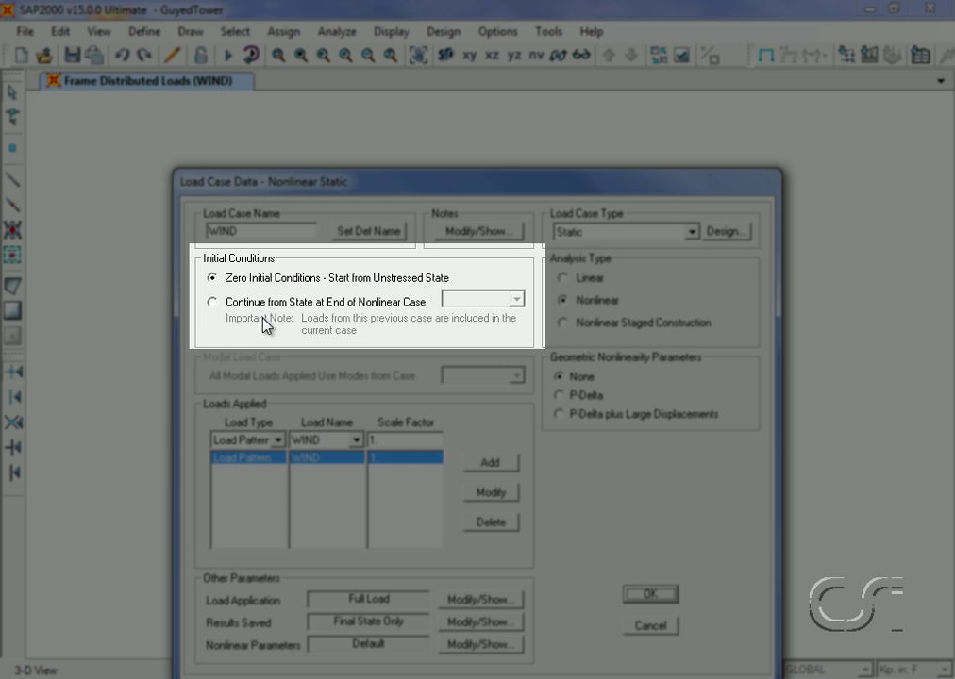
left_click(213, 303)
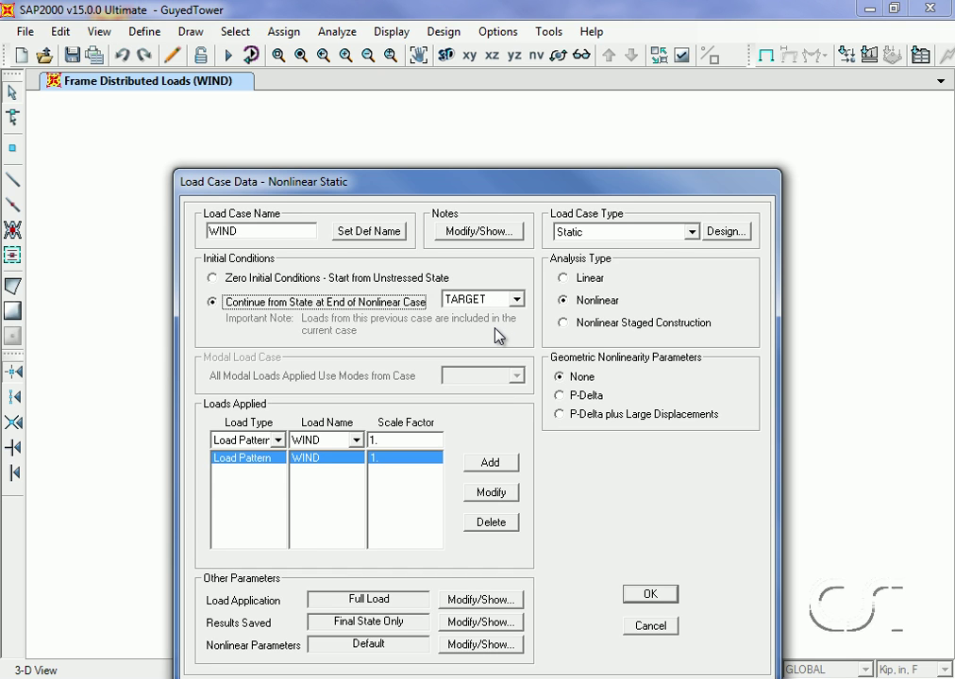
left_click(649, 594)
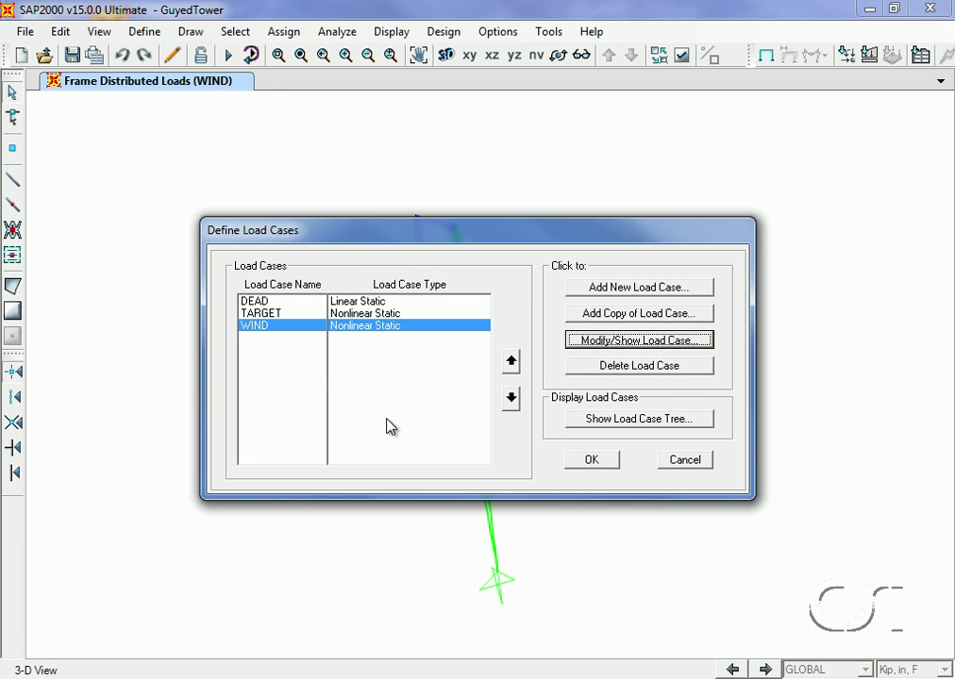
left_click(254, 302)
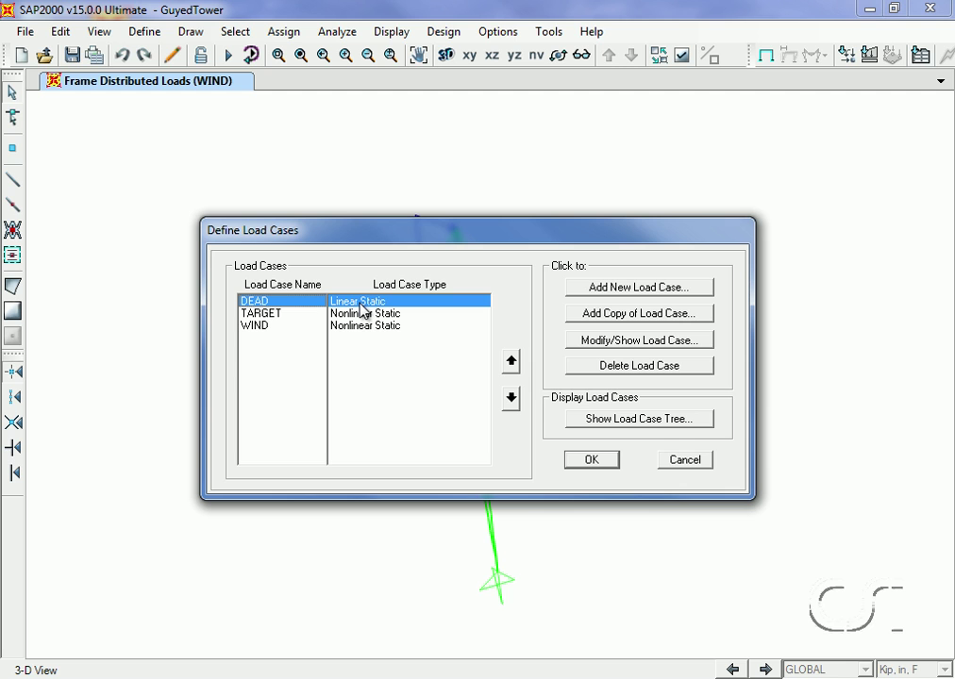
Delete the DEAD load case and run the TARGET and WIND analyses.
left_click(638, 374)
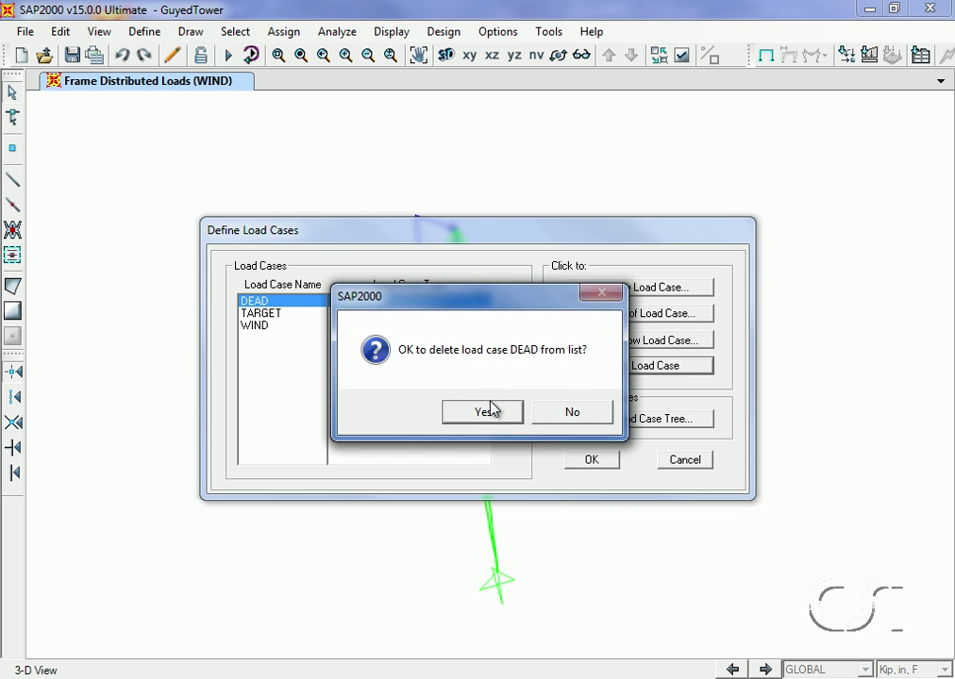
left_click(484, 415)
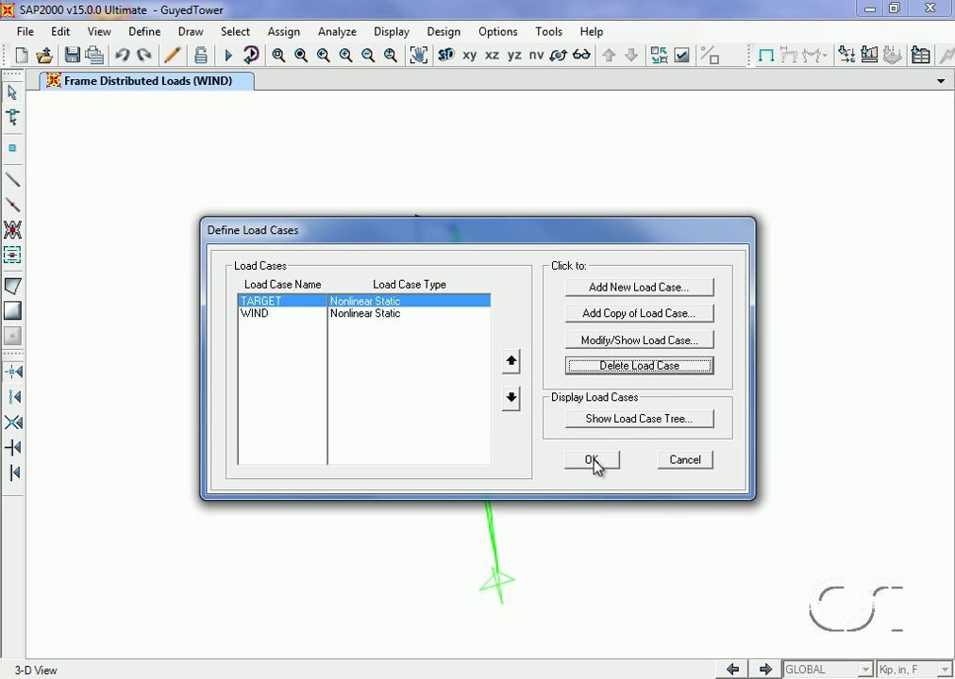
left_click(592, 461)
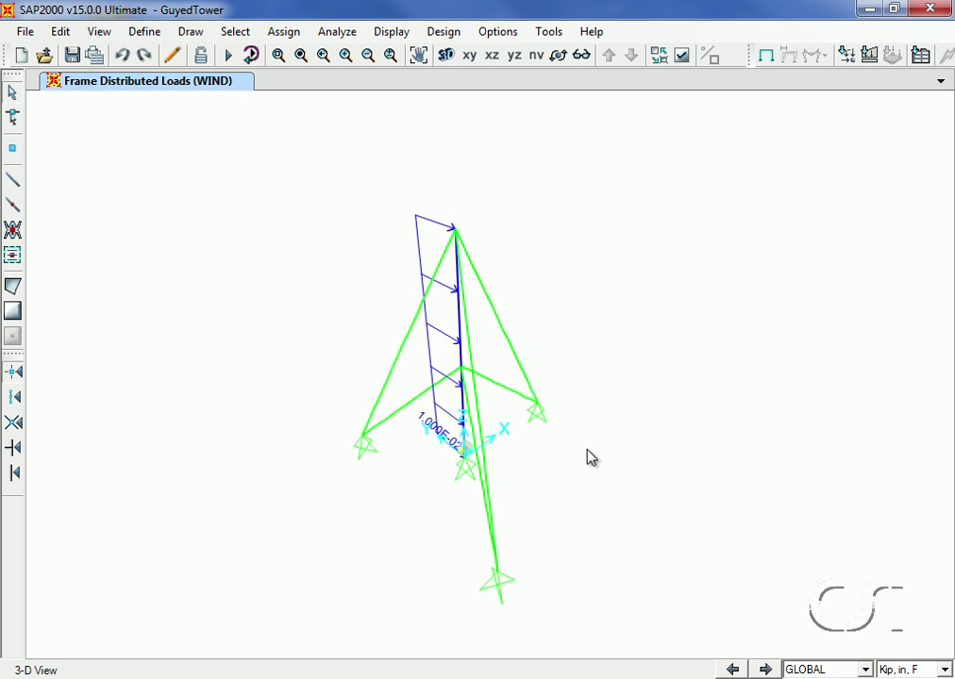
left_click(229, 57)
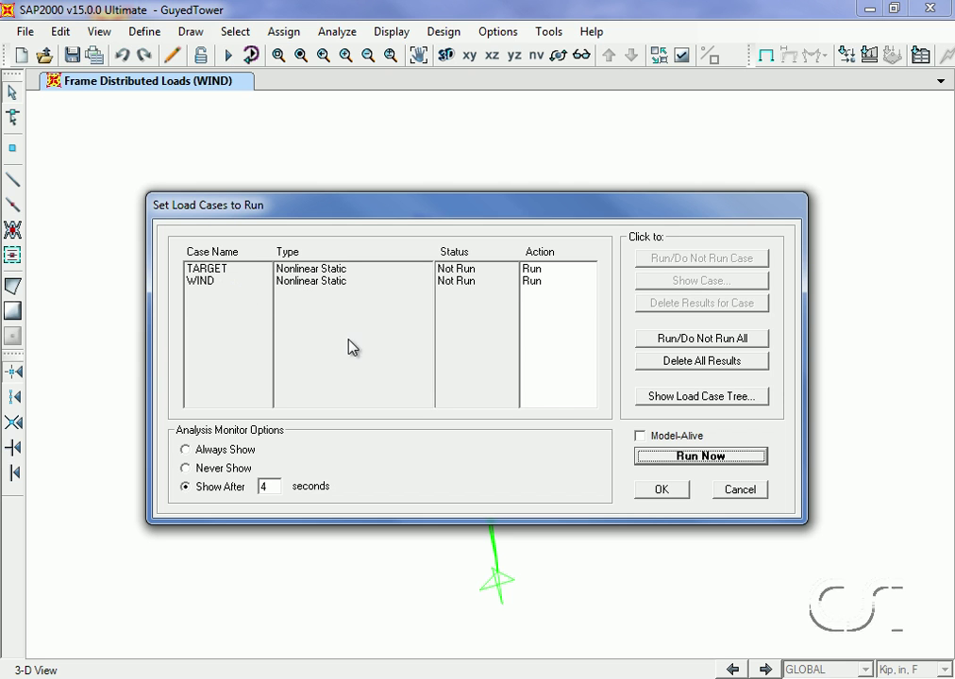
left_click(684, 461)
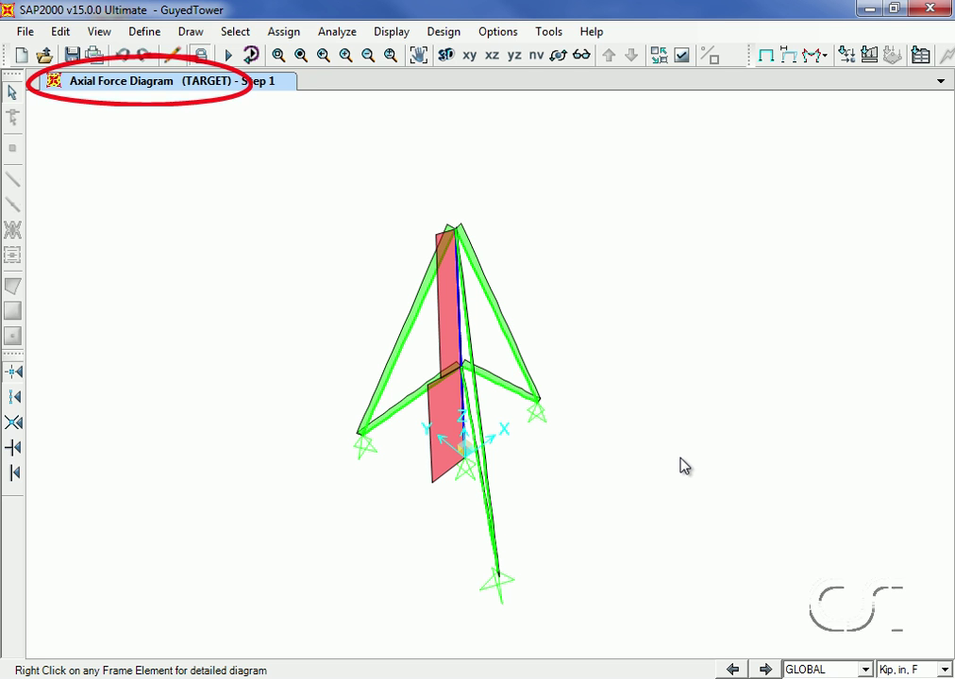
Read the TARGET axial force of guy cables 3, 5 and 7, each 8.478 kip.
right_click(501, 332)
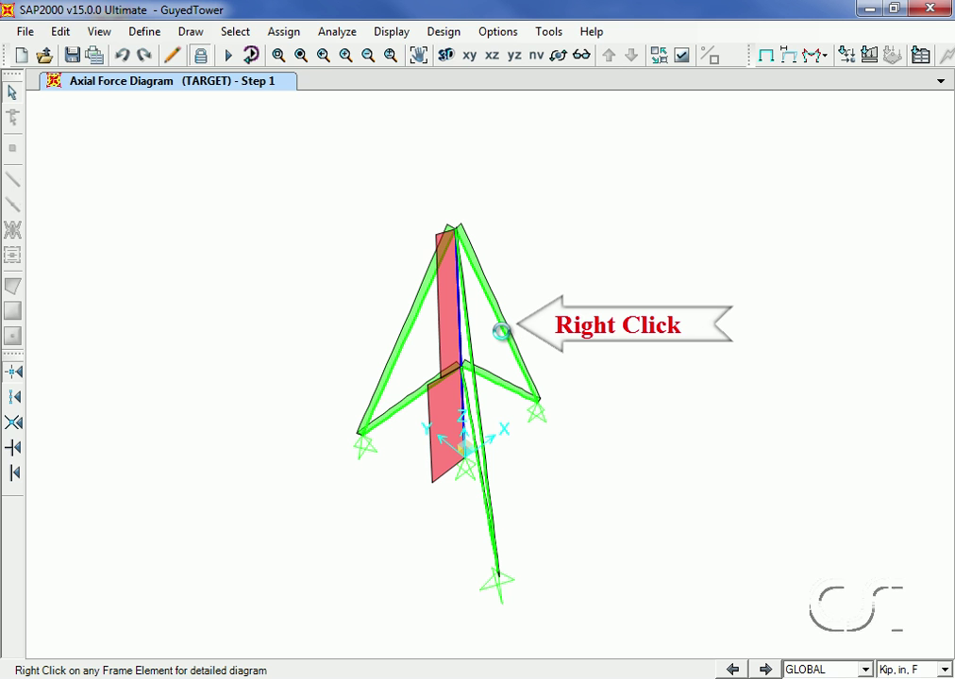
right_click(503, 336)
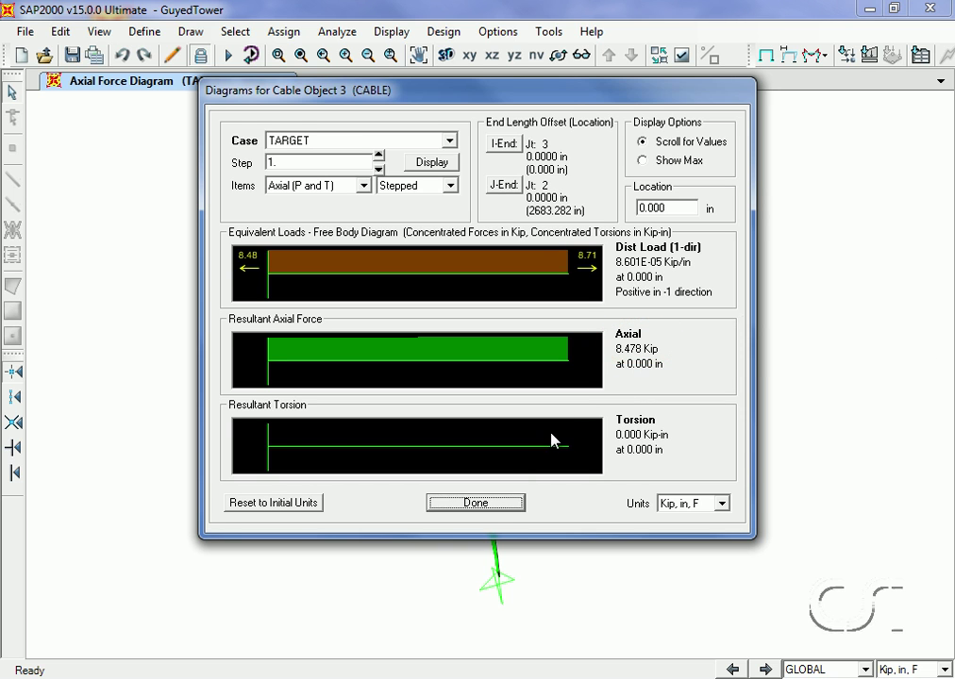
left_click(498, 502)
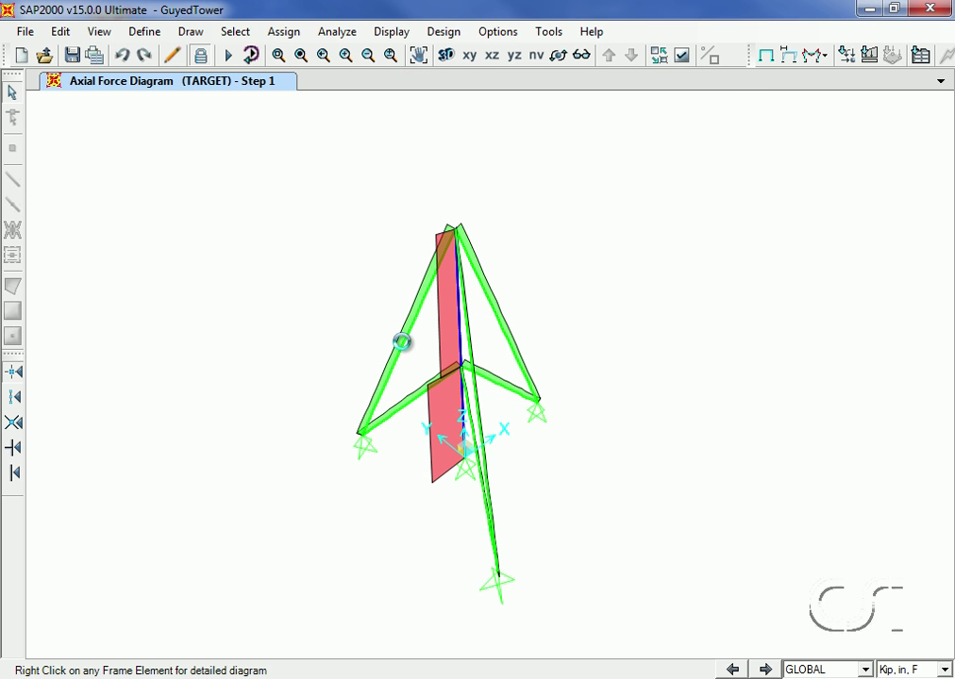
right_click(401, 341)
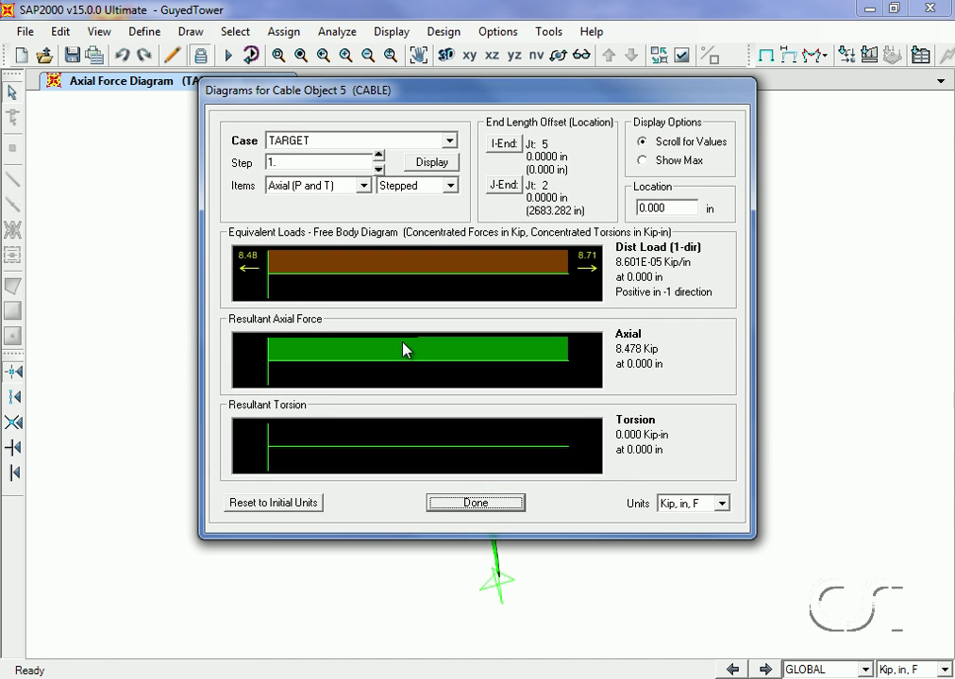
left_click(477, 504)
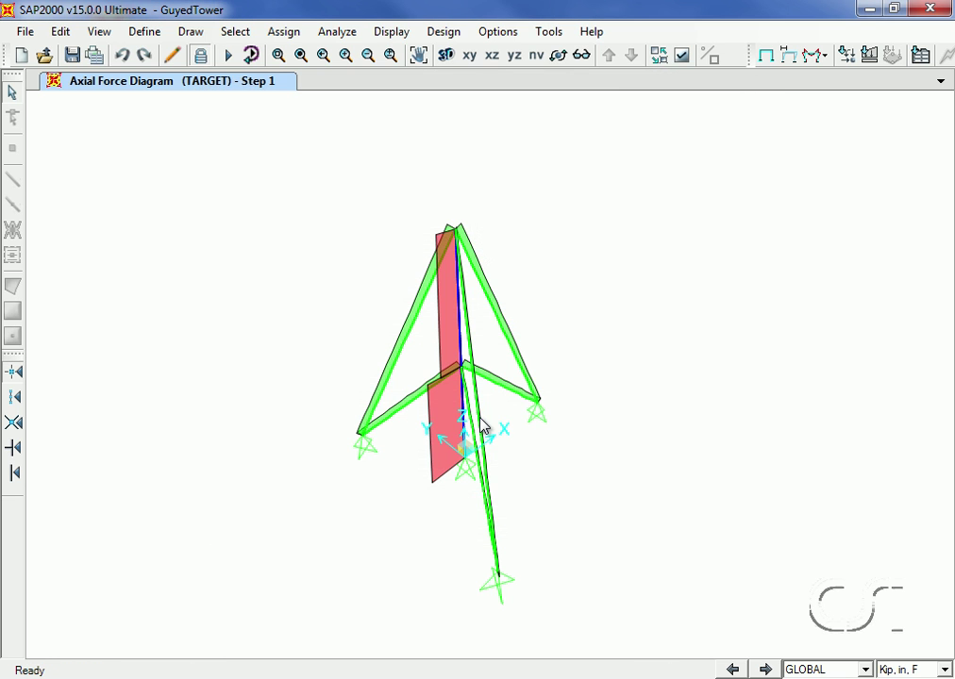
right_click(478, 425)
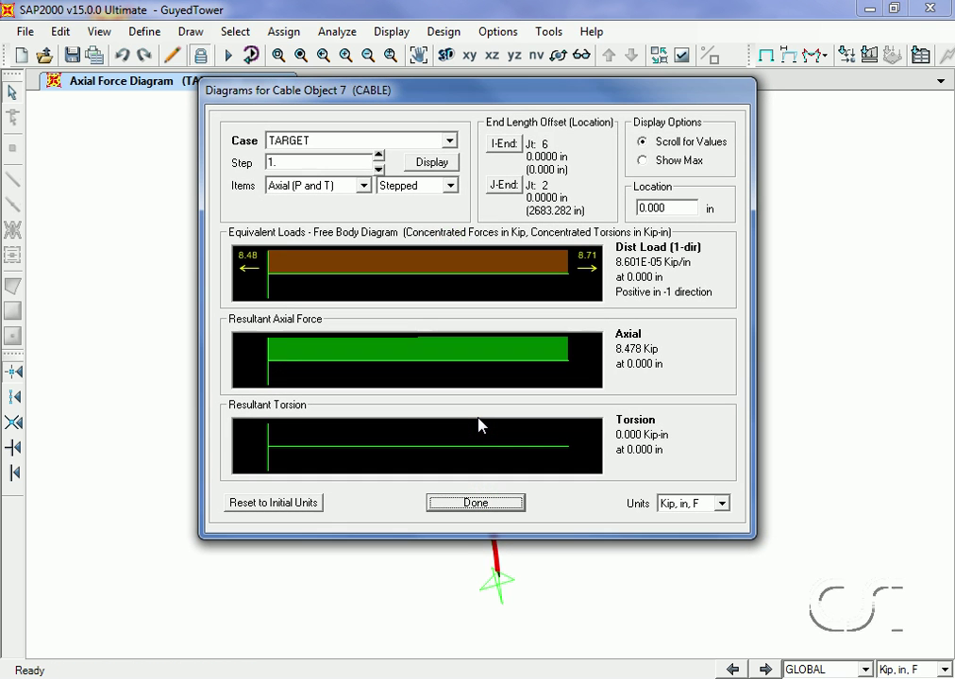
left_click(497, 506)
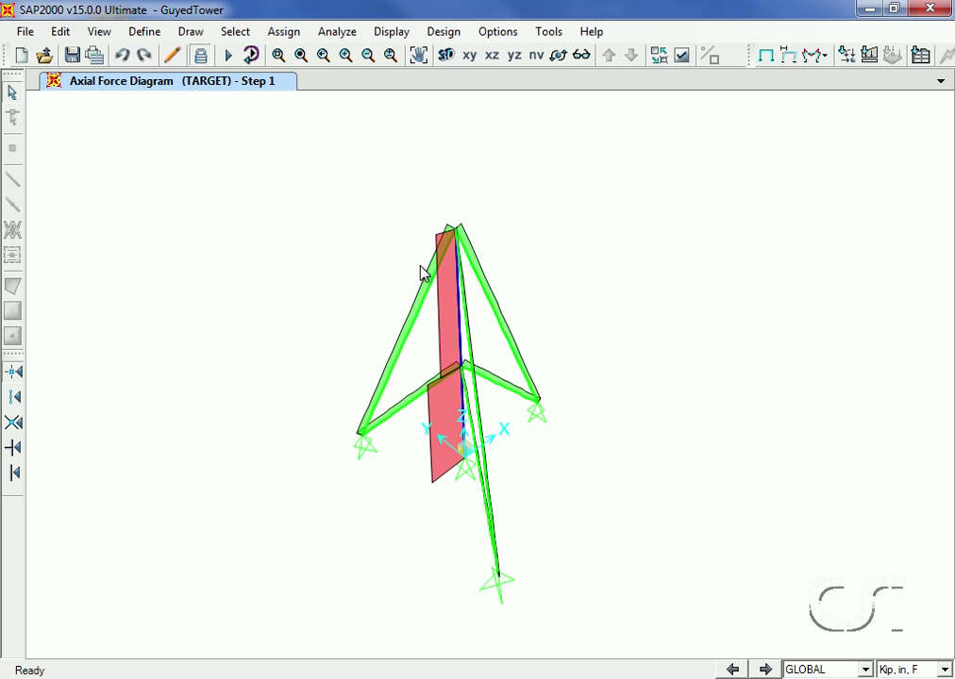
Display the axial force diagram for the WIND load case.
left_click(392, 33)
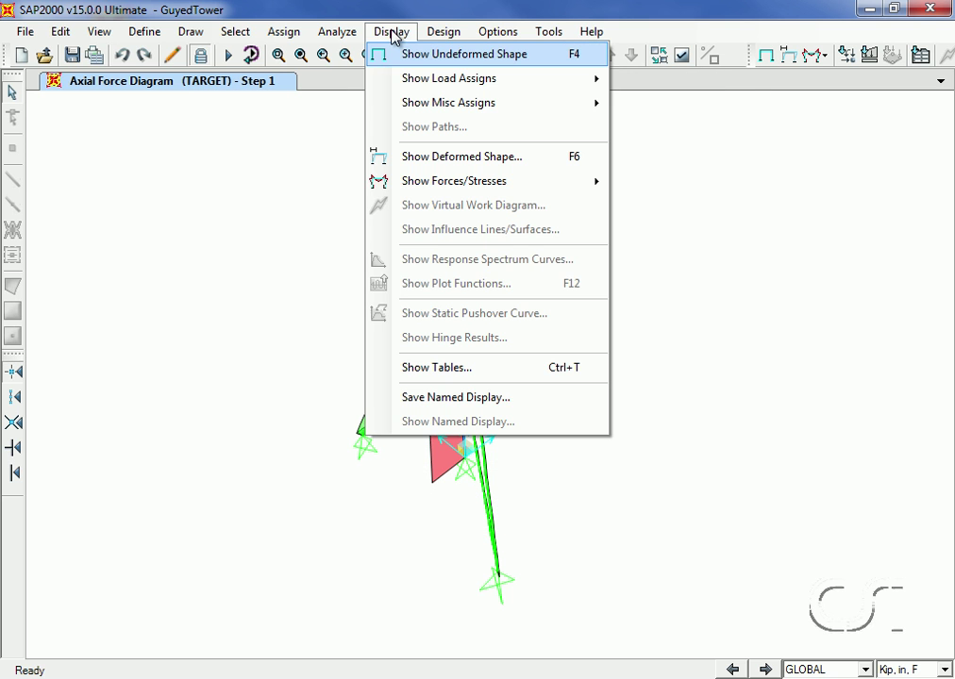
mouse_move(426, 181)
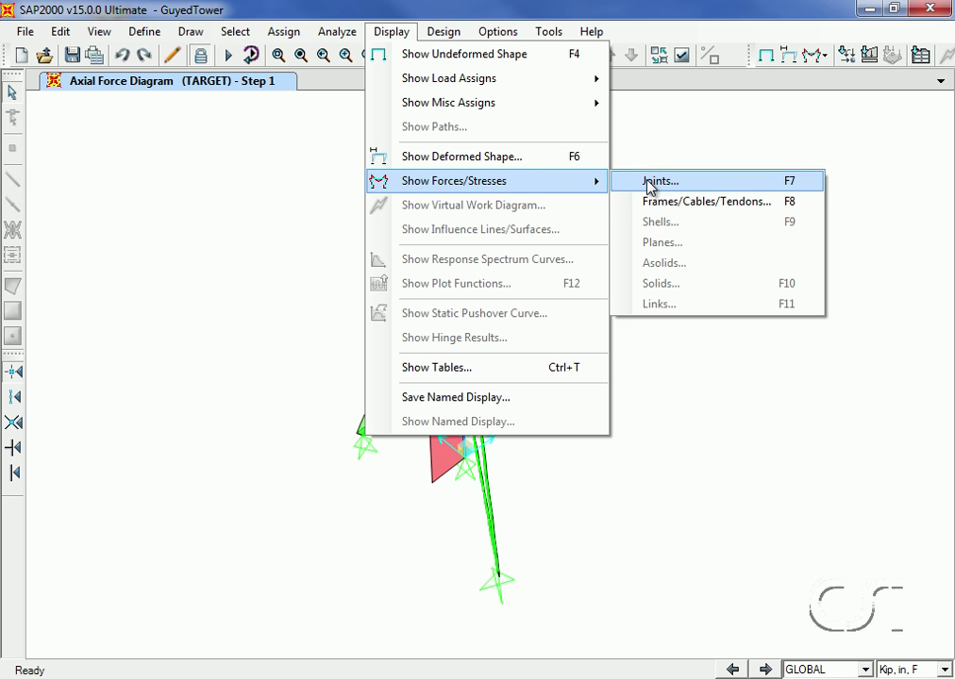
left_click(738, 202)
left_click(572, 190)
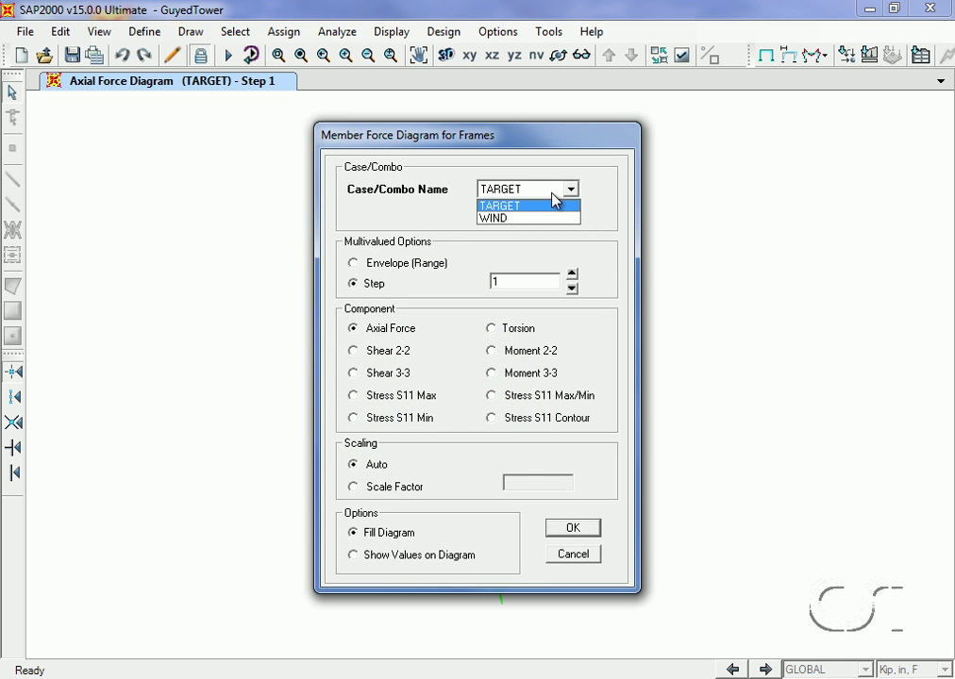
left_click(548, 216)
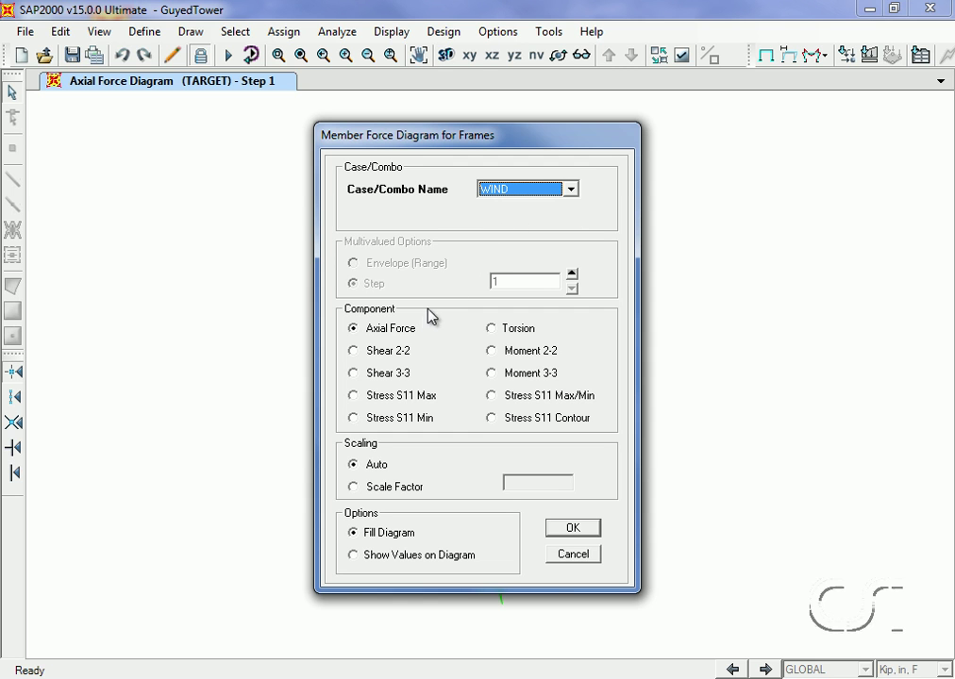
left_click(565, 530)
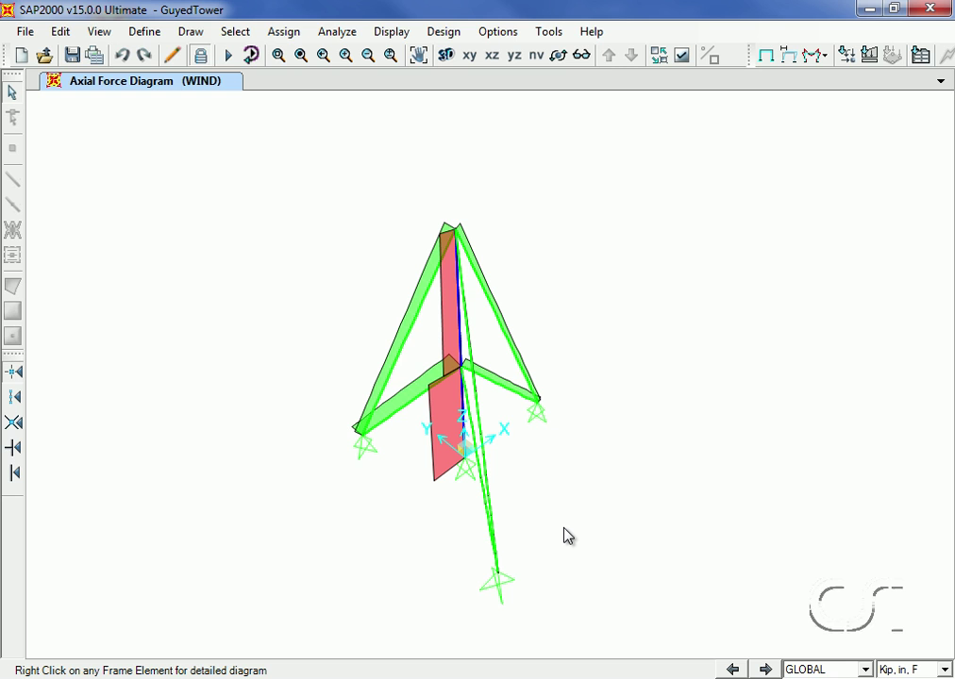
Read WIND axial forces of cables 3, 5 and 7: 8.704, 14.562 and 2.654 kip.
right_click(508, 337)
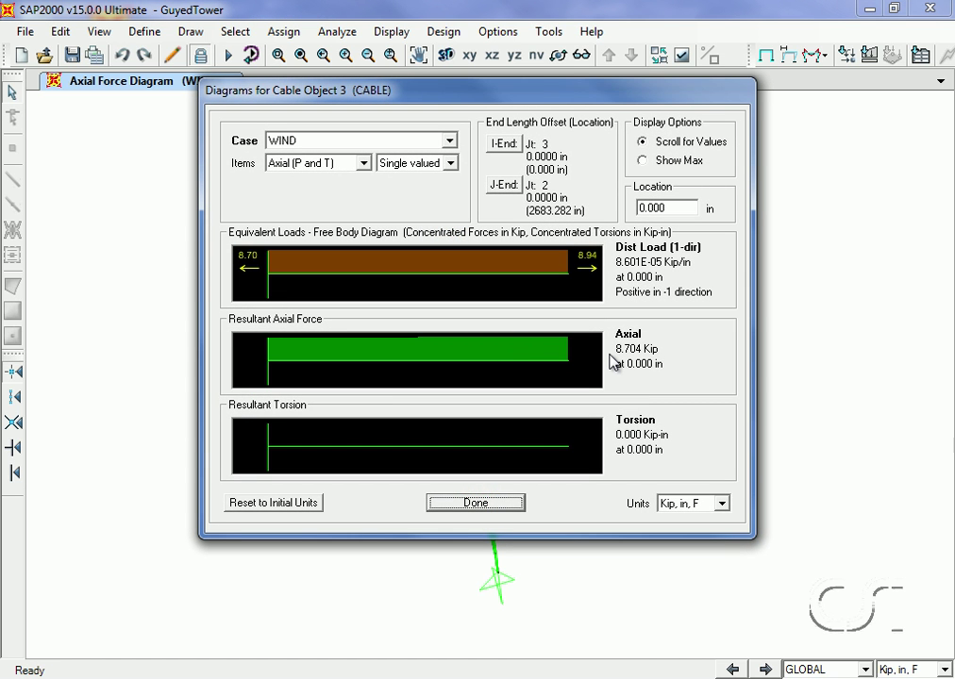
left_click(502, 505)
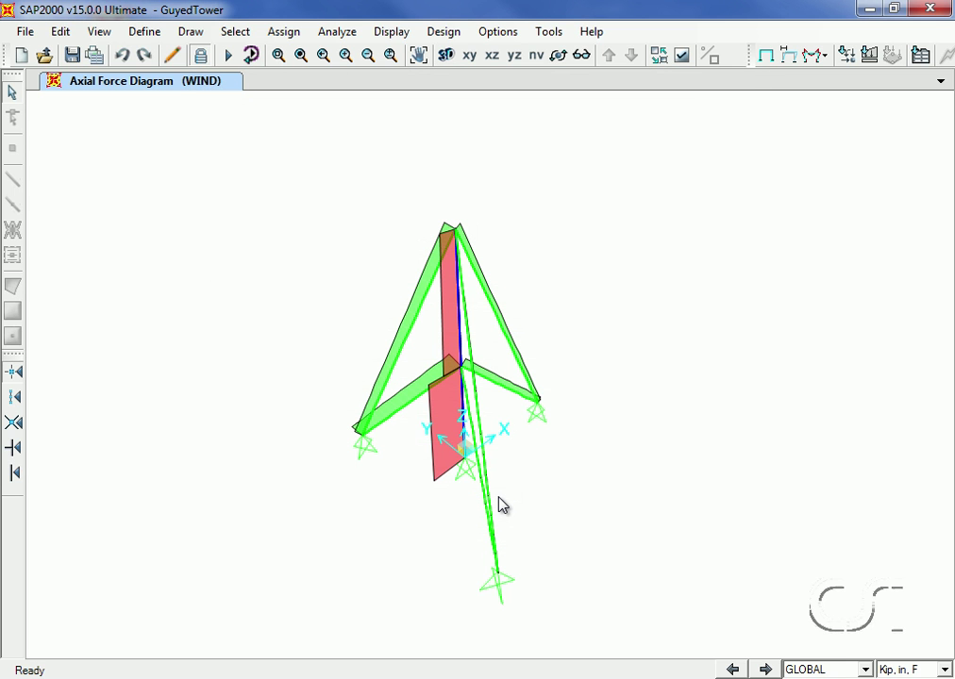
right_click(405, 331)
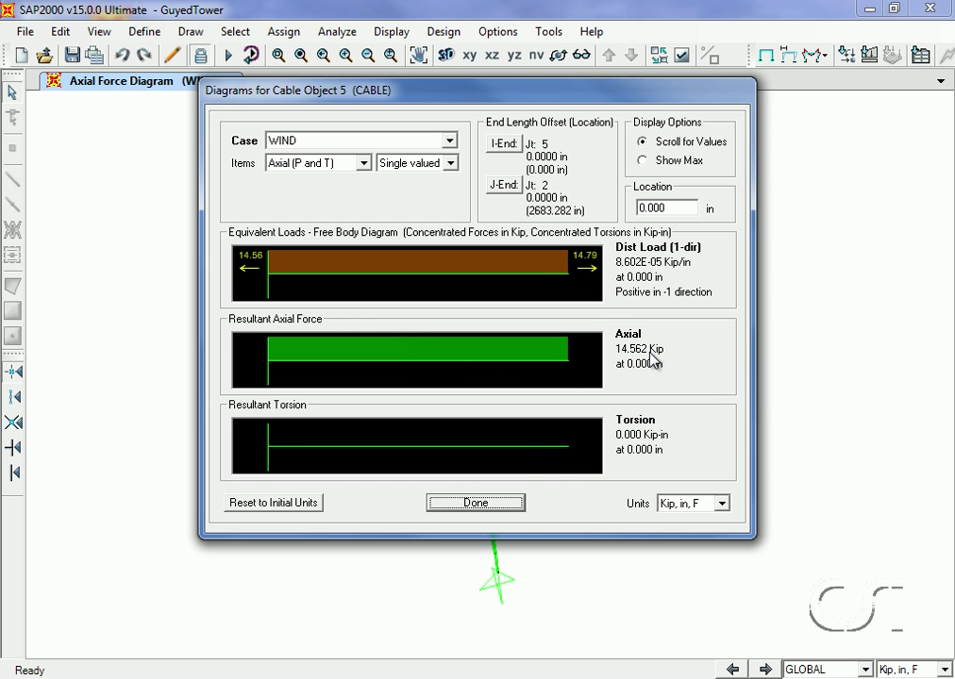
left_click(476, 503)
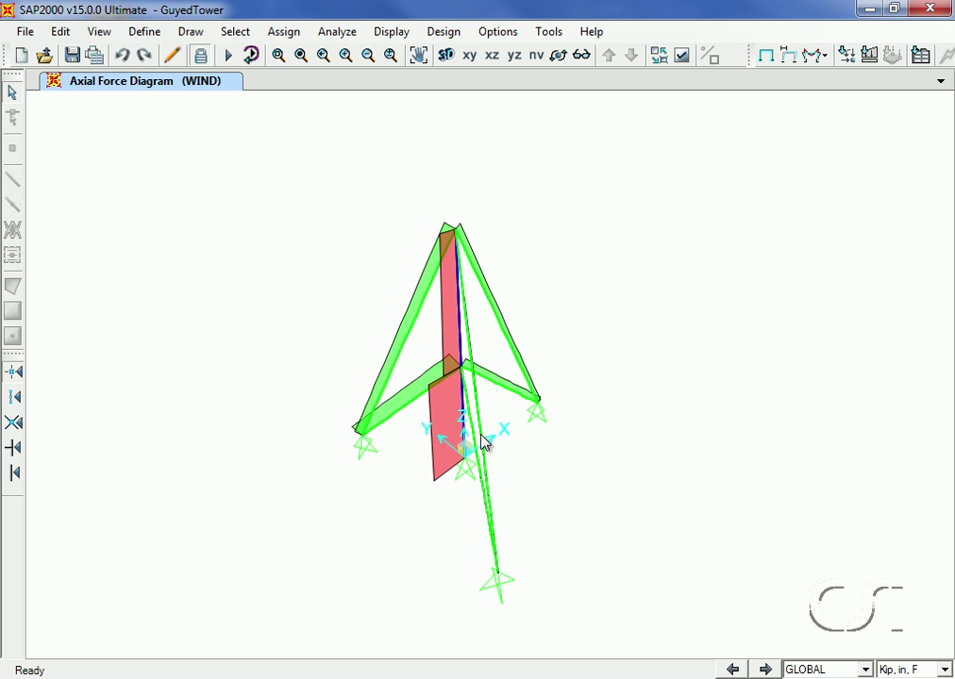
right_click(481, 434)
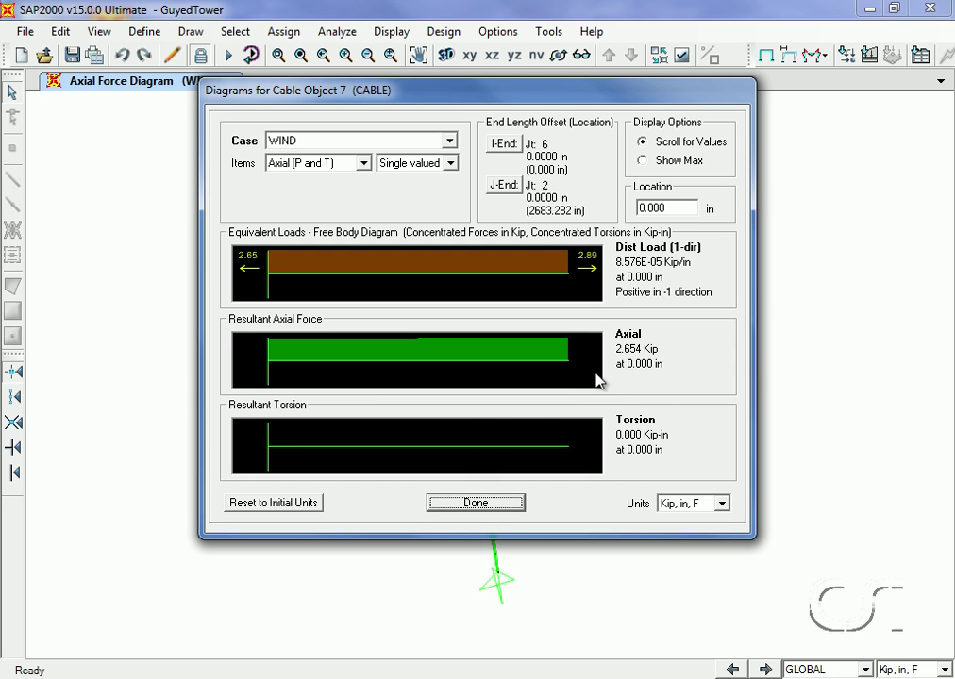
left_click(480, 505)
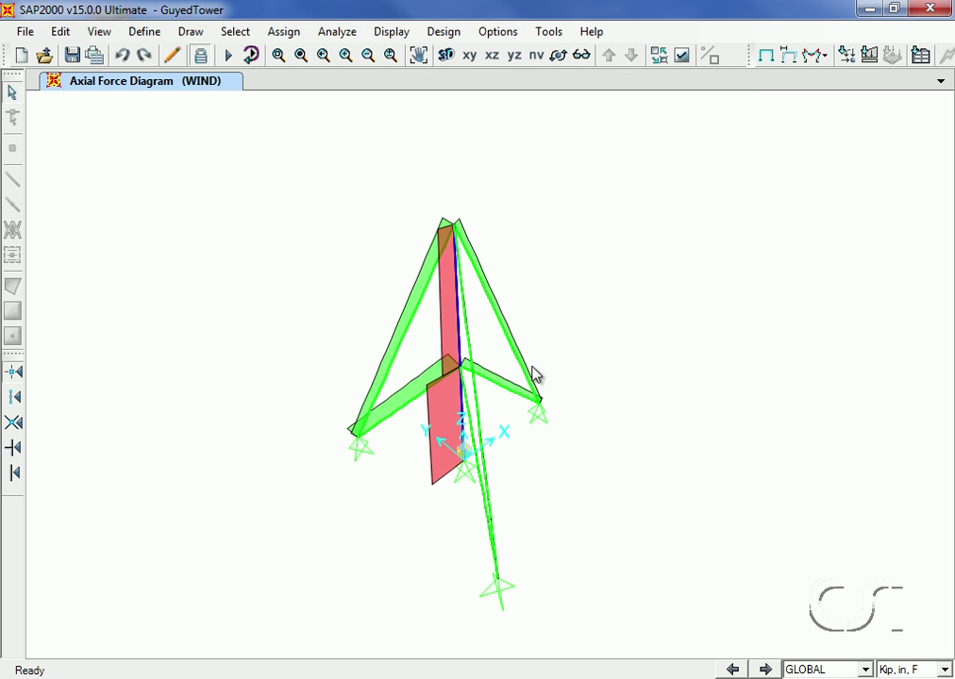
left_click(559, 57)
Rotate the 3-D view to see the tower's WIND axial force diagram from another side.
left_click_drag(462, 432, 557, 376)
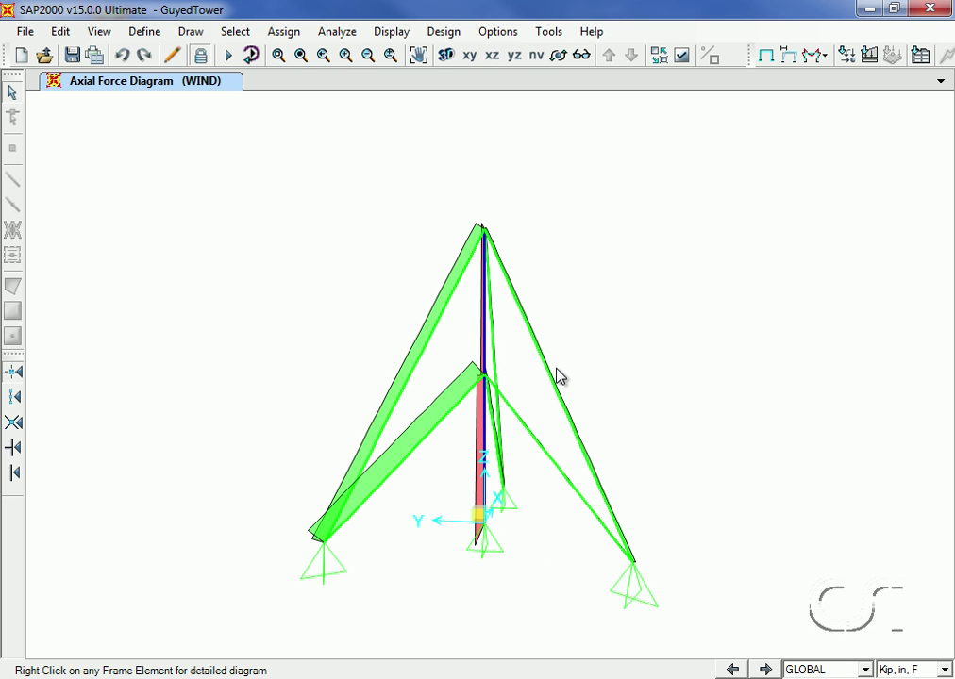